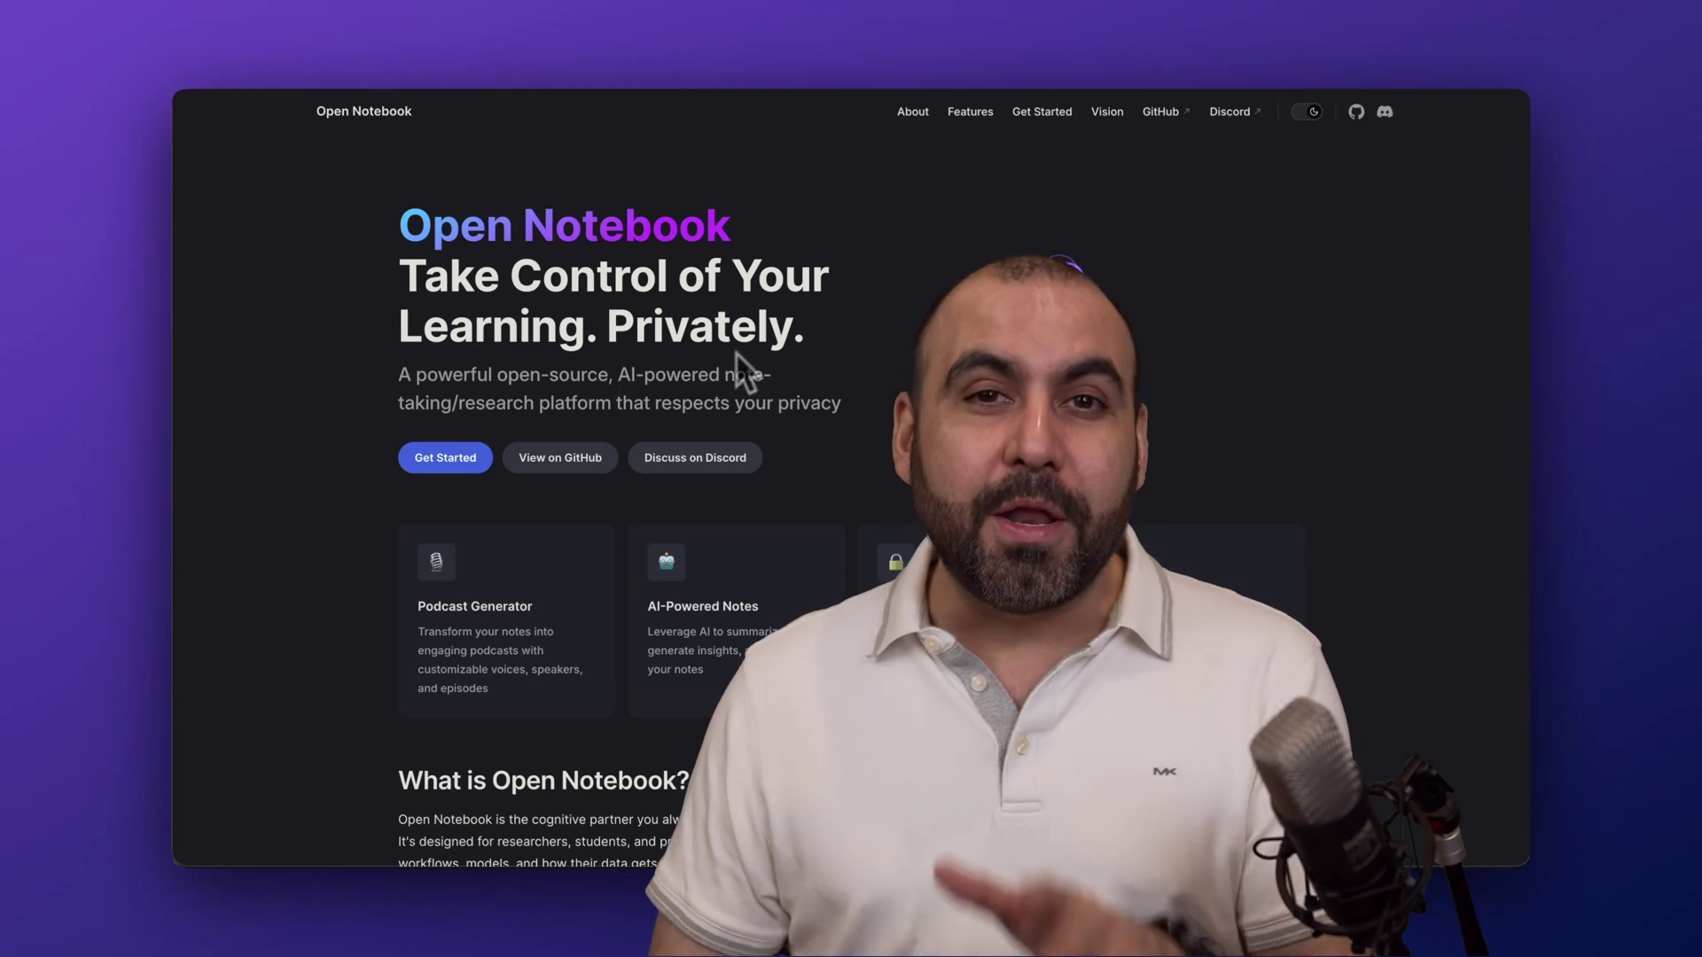
# Step: Compare the NotebookLM landing page with the Open Notebook site
pyautogui.click(532, 54)
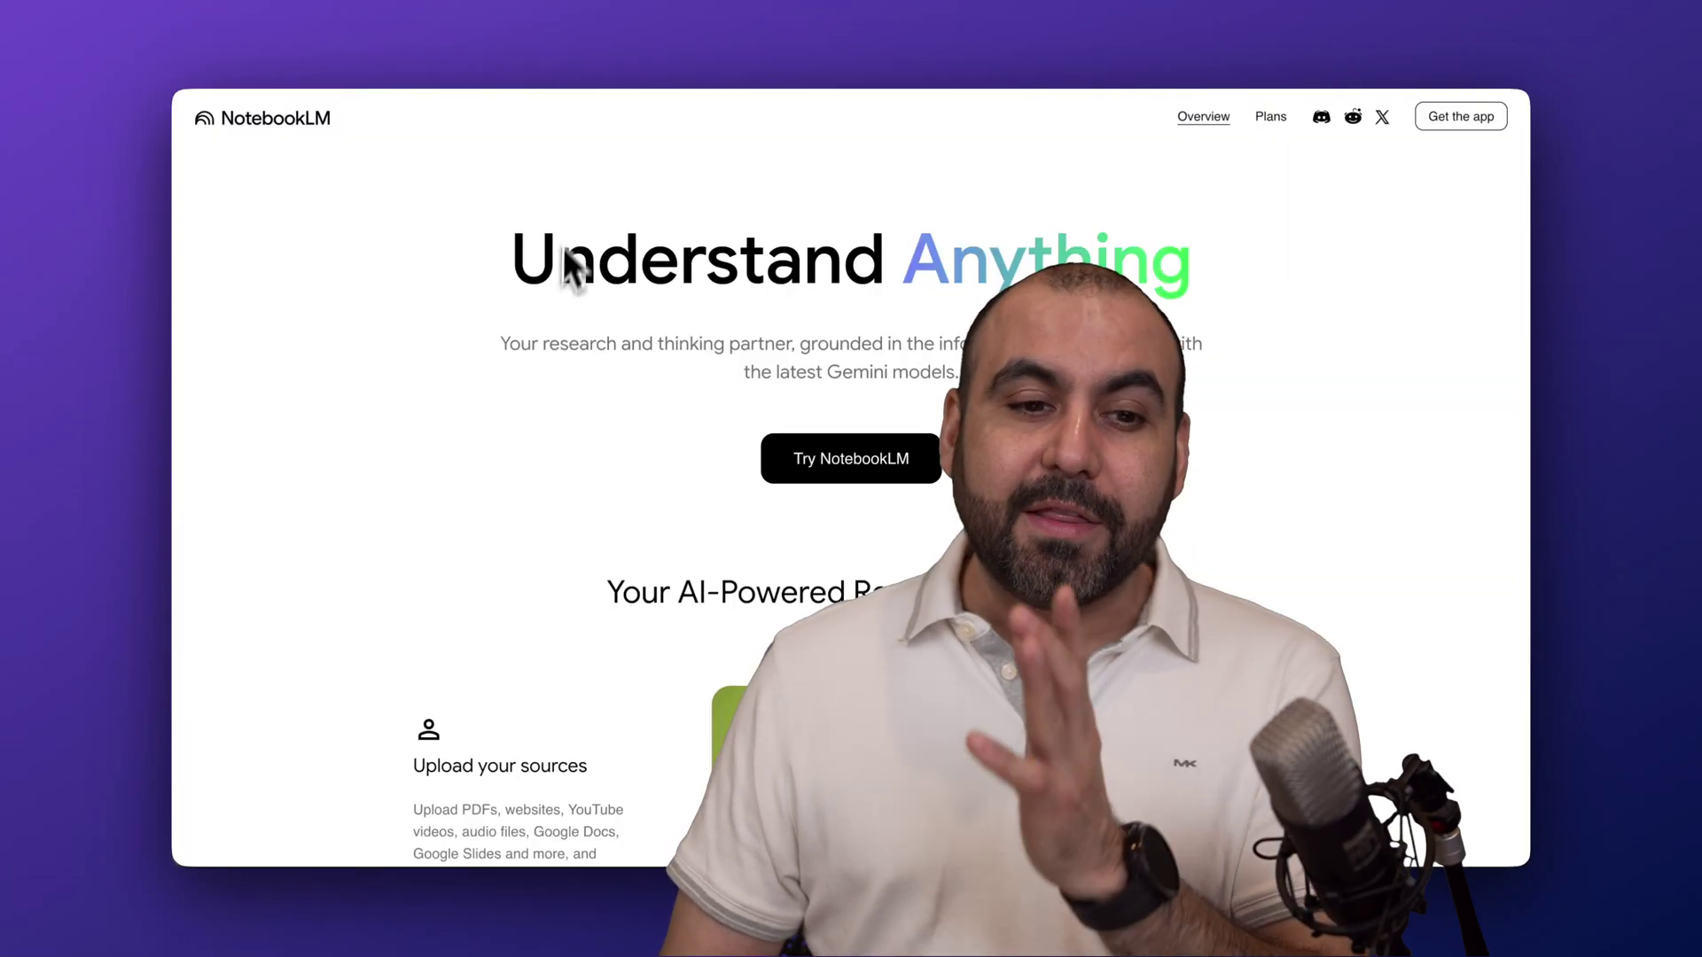
pyautogui.click(692, 57)
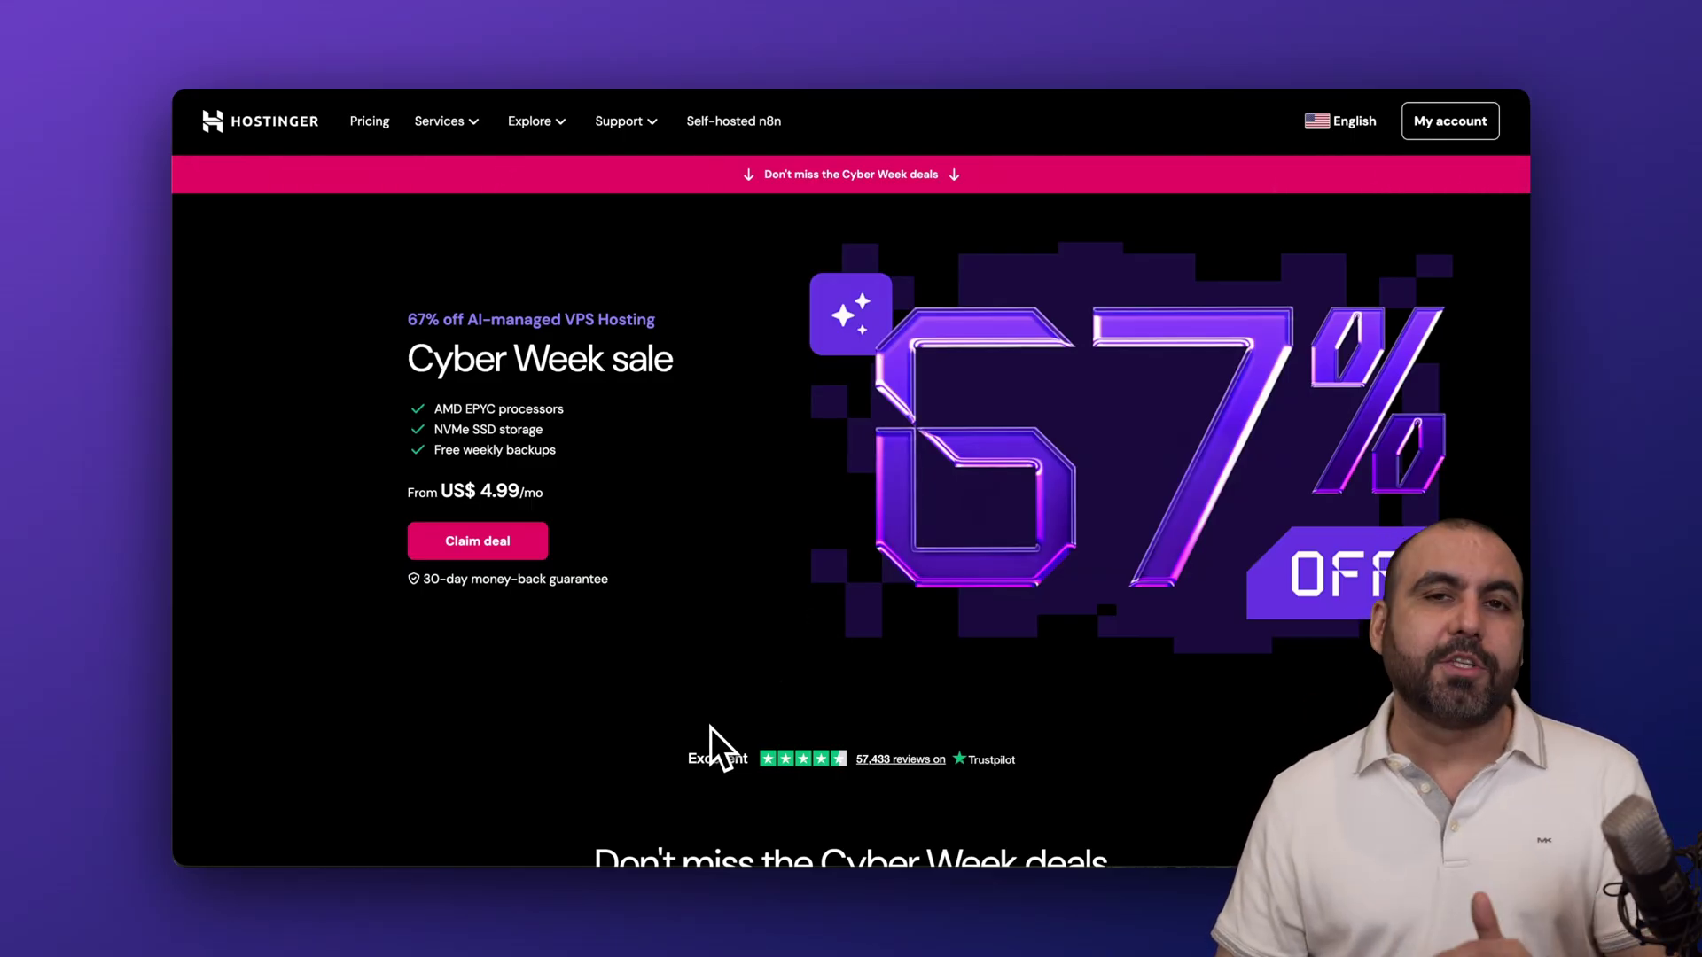
# Step: Add the KVM 2 plan from Hostinger's Cyber Week VPS offers to the cart
pyautogui.click(489, 543)
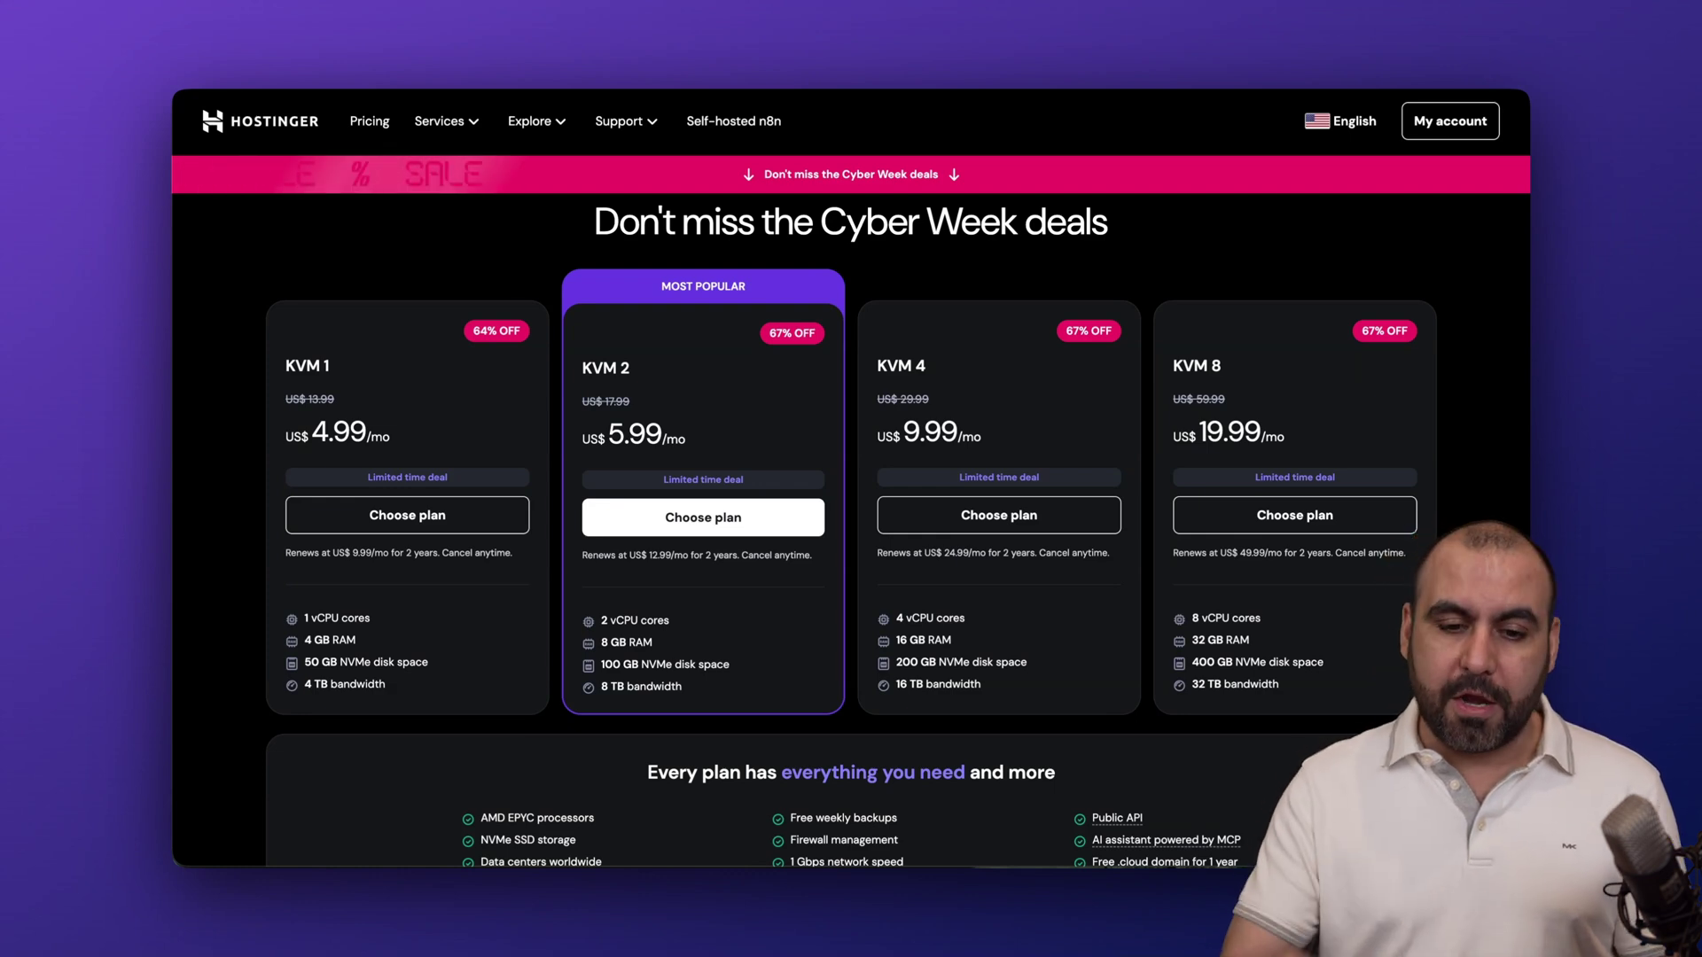
pyautogui.click(709, 530)
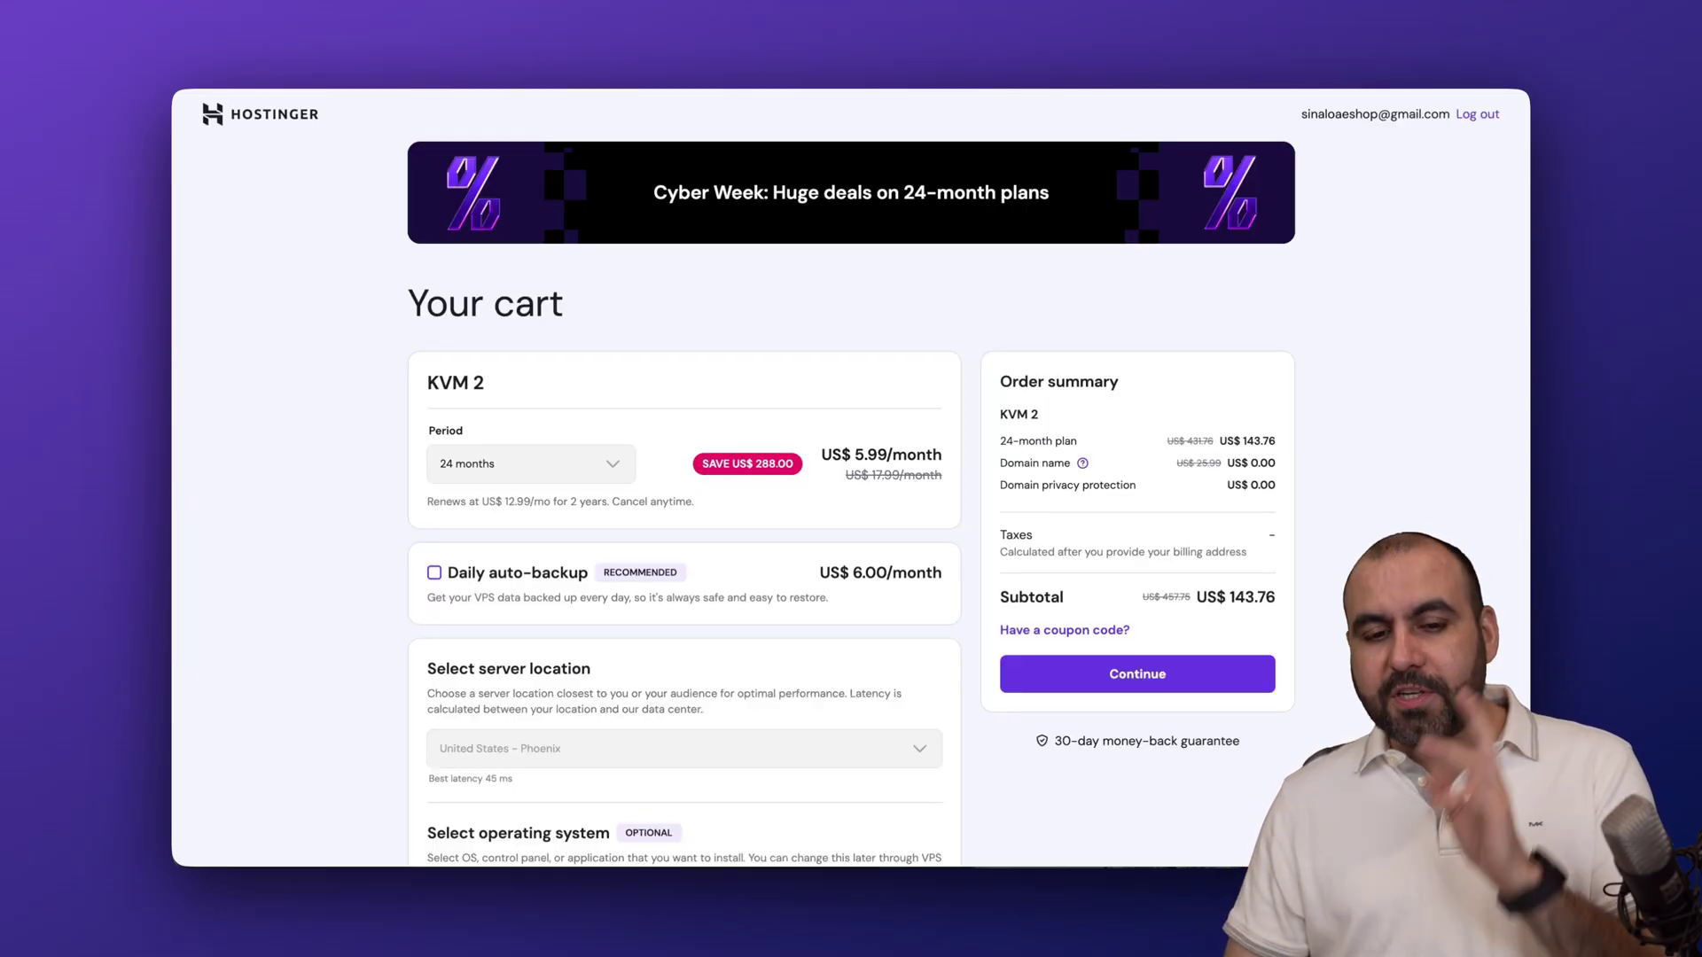
# Step: Keep the 24-month billing period and apply coupon SAASMASTER, bringing the subtotal to US$ 129.38
pyautogui.scroll(-3, 779, 595)
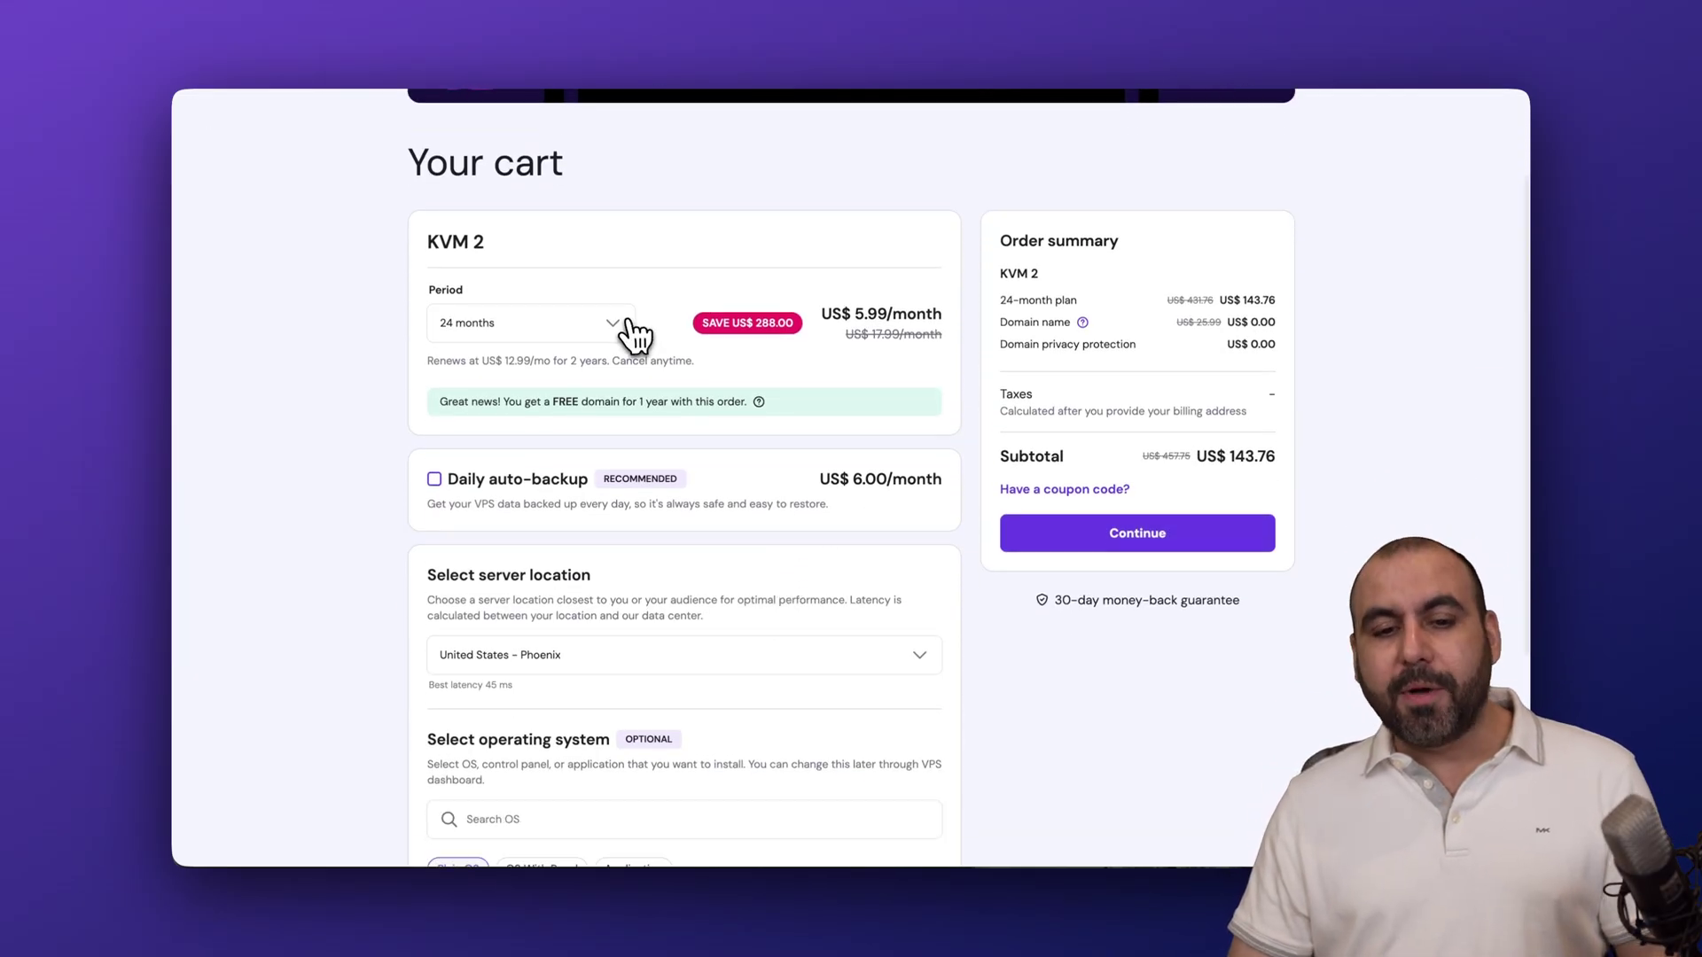
pyautogui.click(625, 324)
pyautogui.click(512, 440)
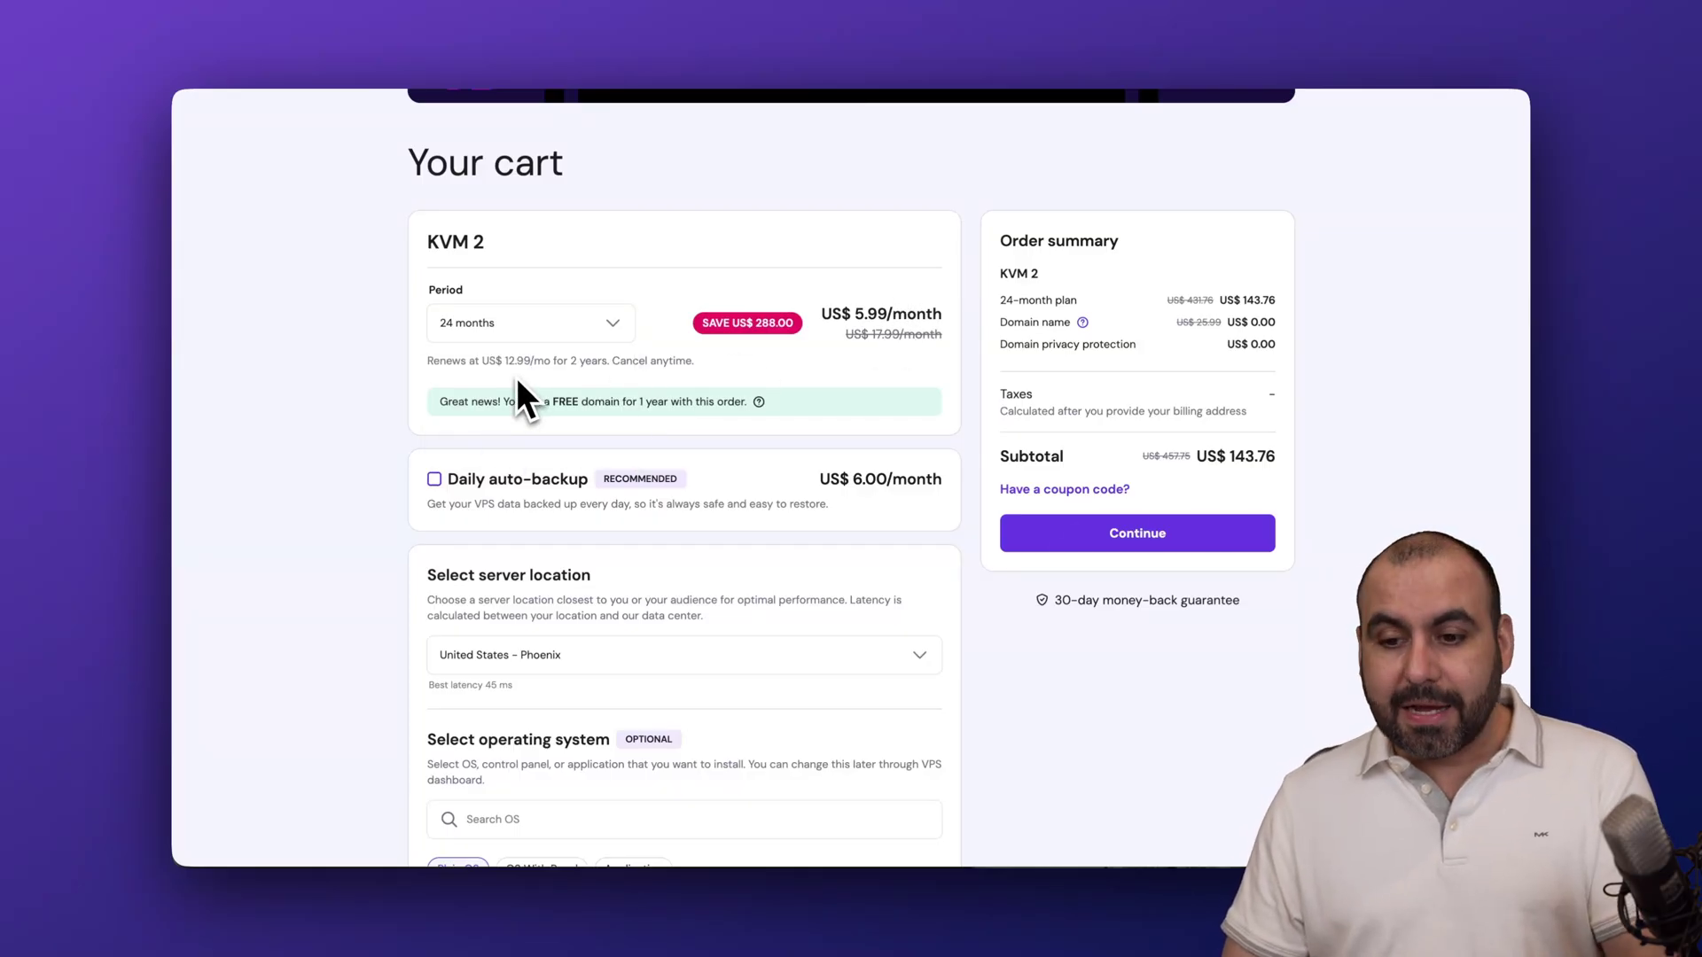
pyautogui.scroll(-1, 1082, 380)
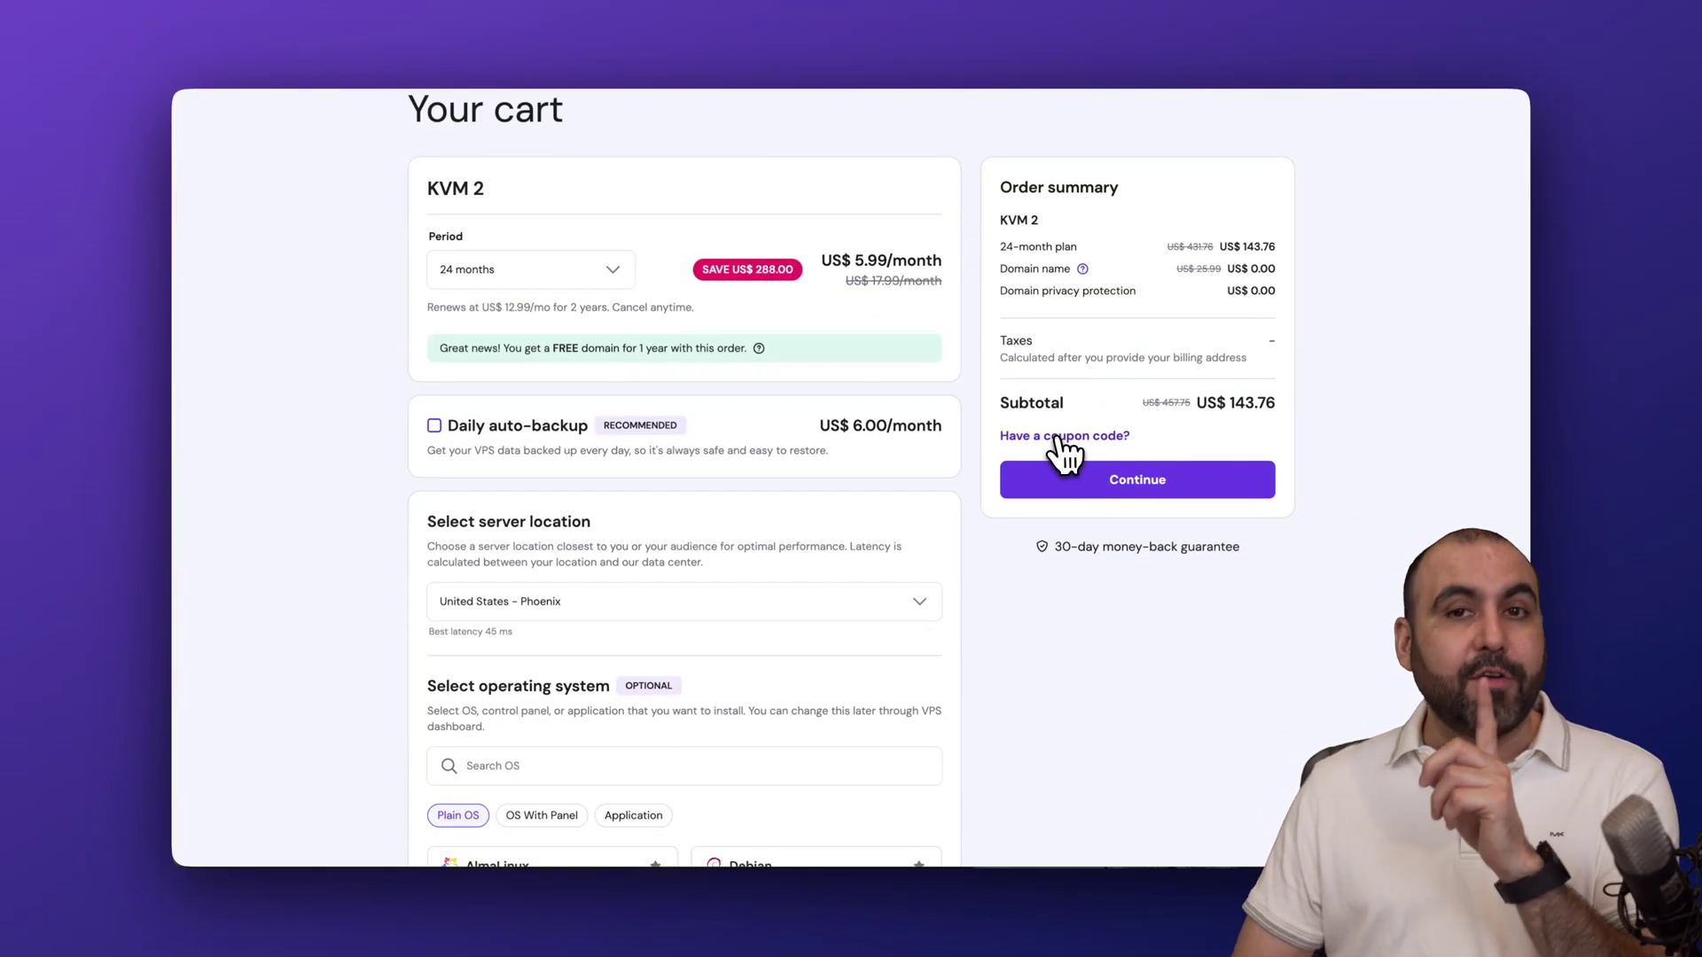
pyautogui.click(1068, 434)
pyautogui.write('SAASMASTER')
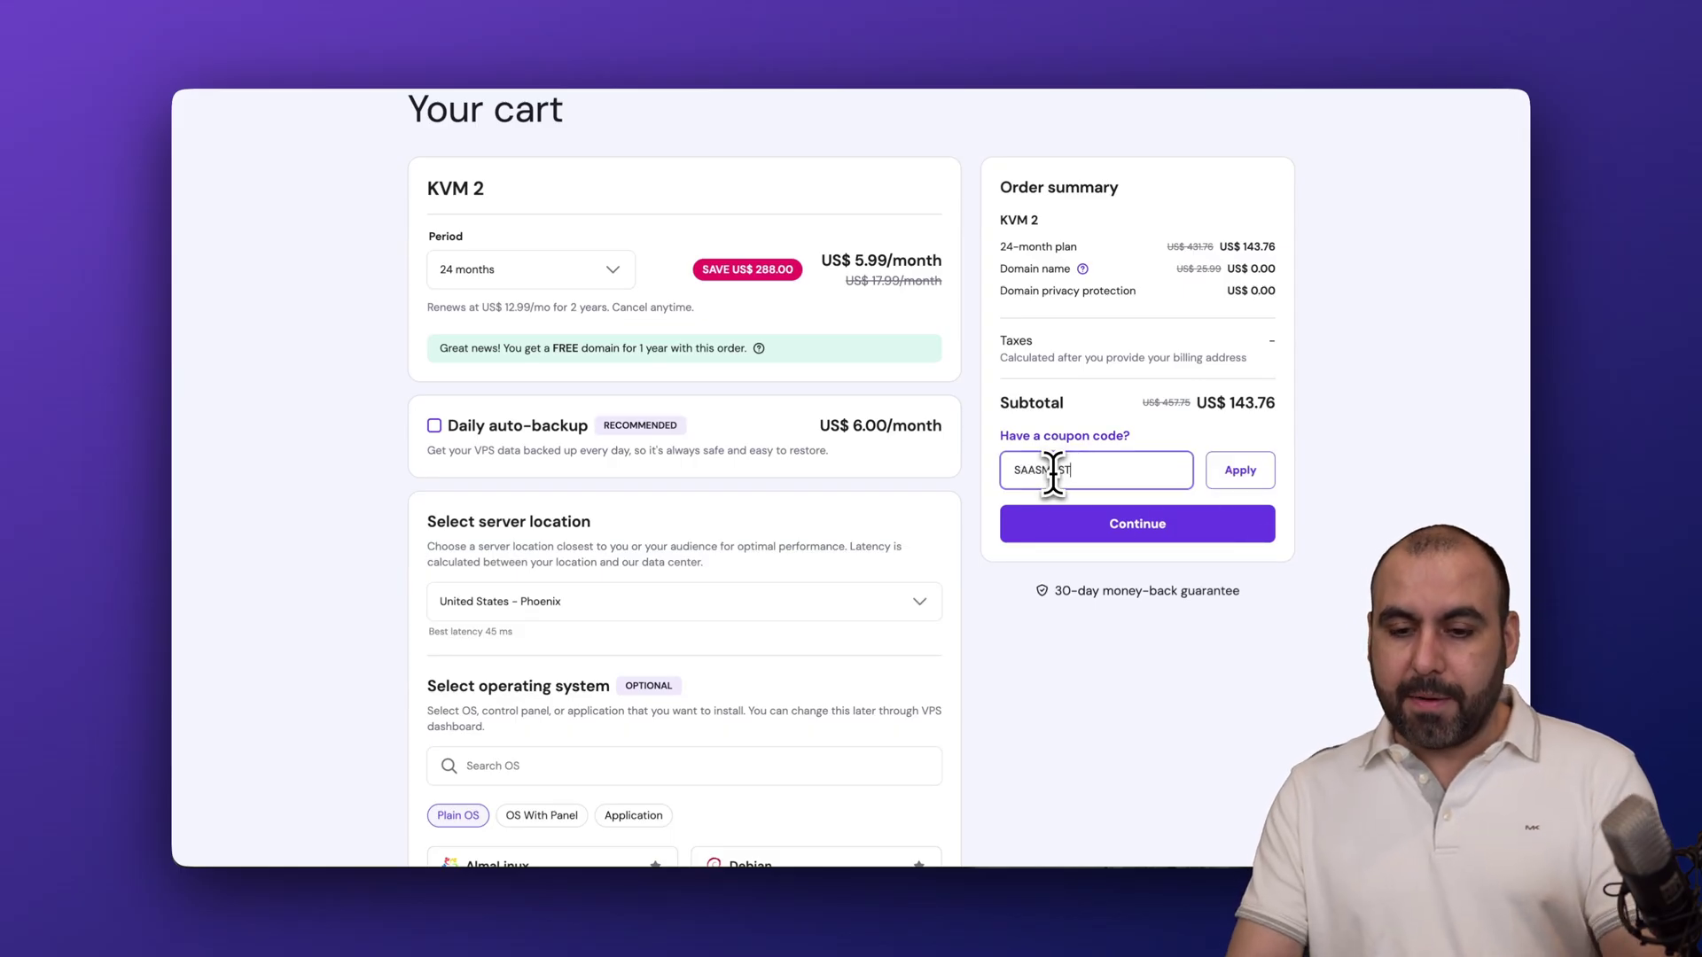
pyautogui.click(1245, 479)
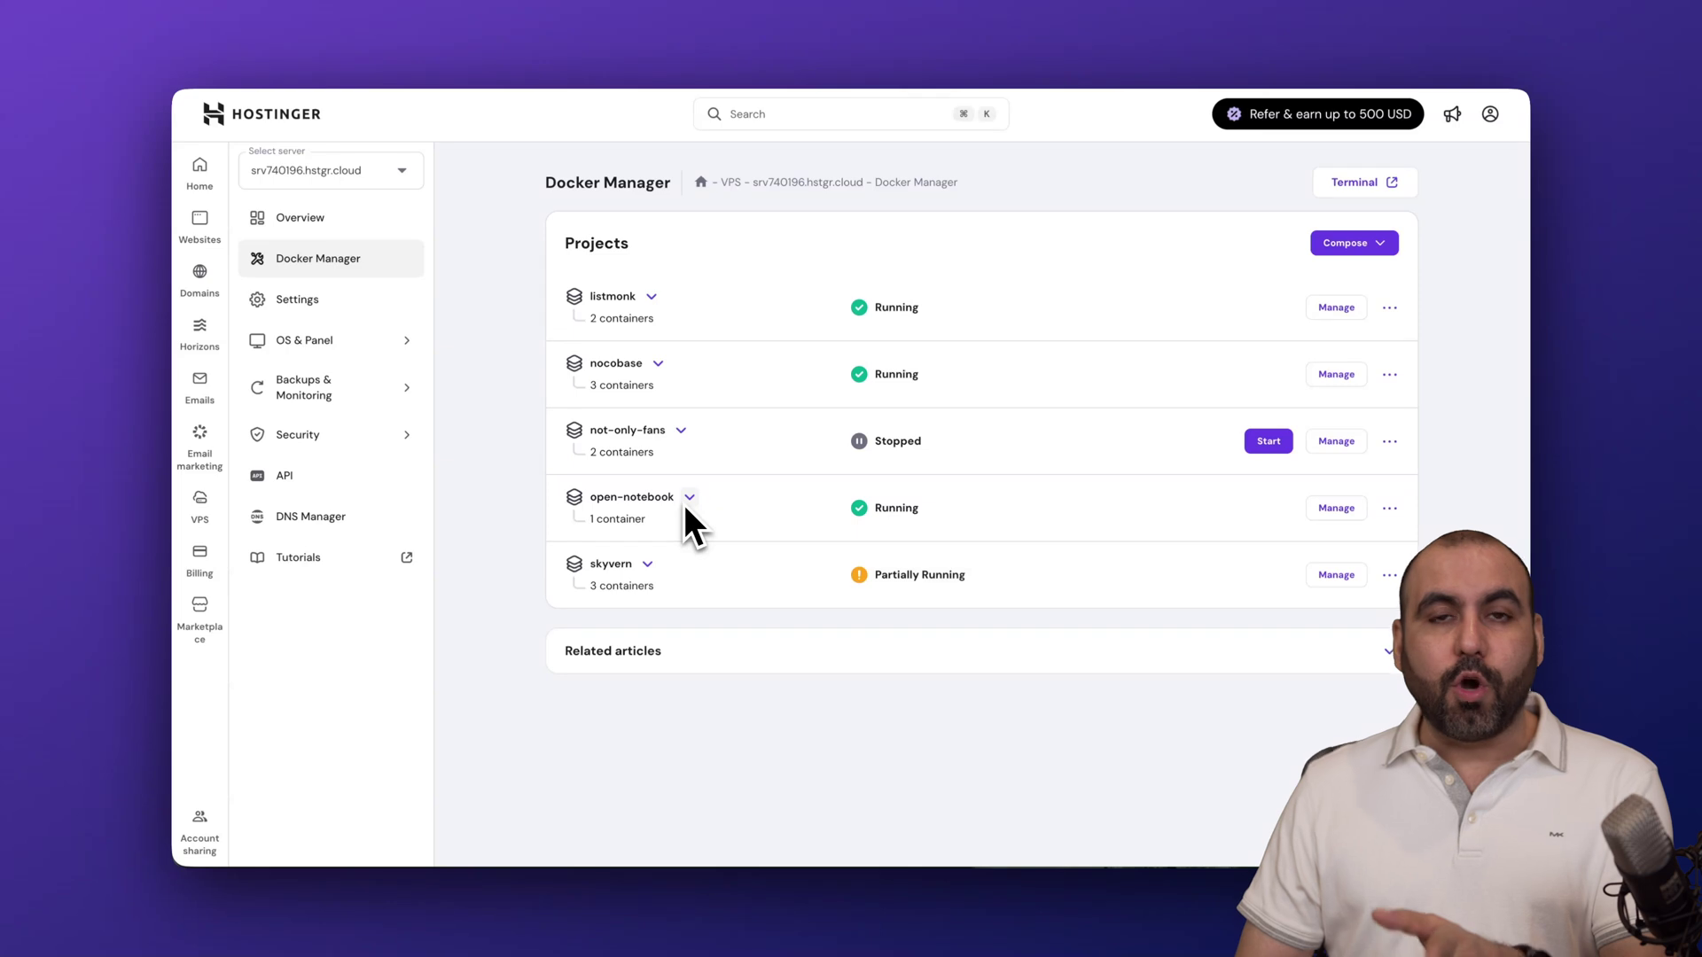
# Step: Open the open-notebook project's configuration from the Docker Manager list
pyautogui.click(1346, 511)
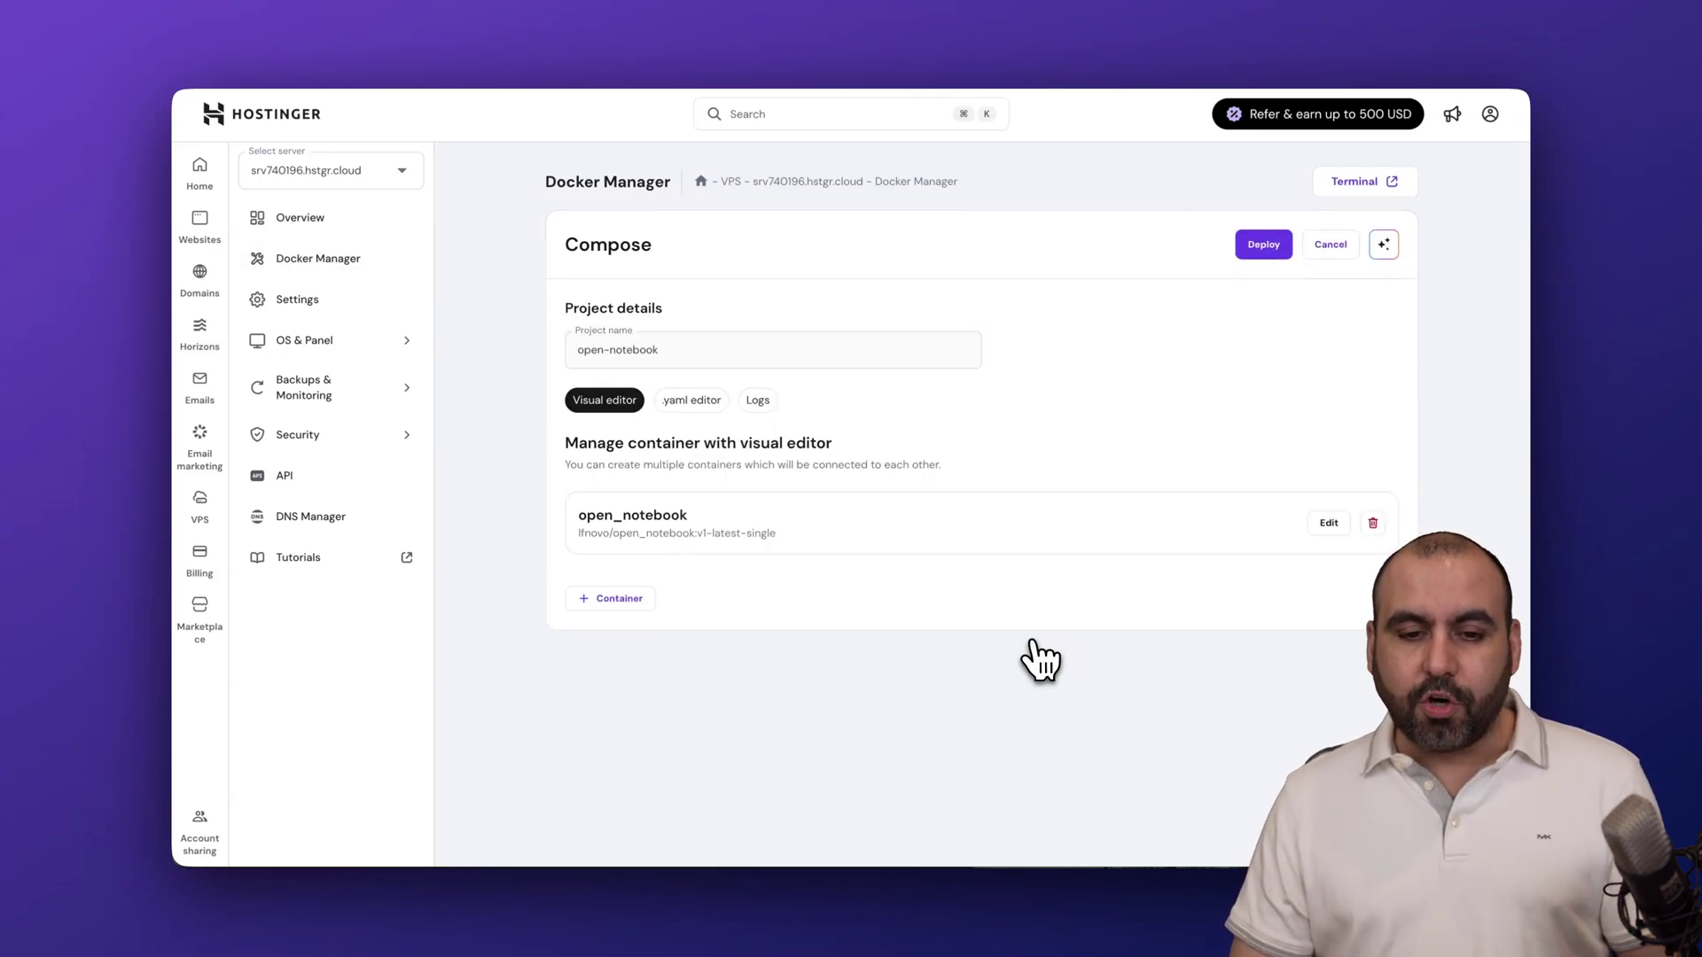
# Step: View the open-notebook compose file as YAML and inspect its OPENAI_API_KEY and SURREAL_USER lines
pyautogui.click(693, 403)
pyautogui.scroll(-3, 767, 408)
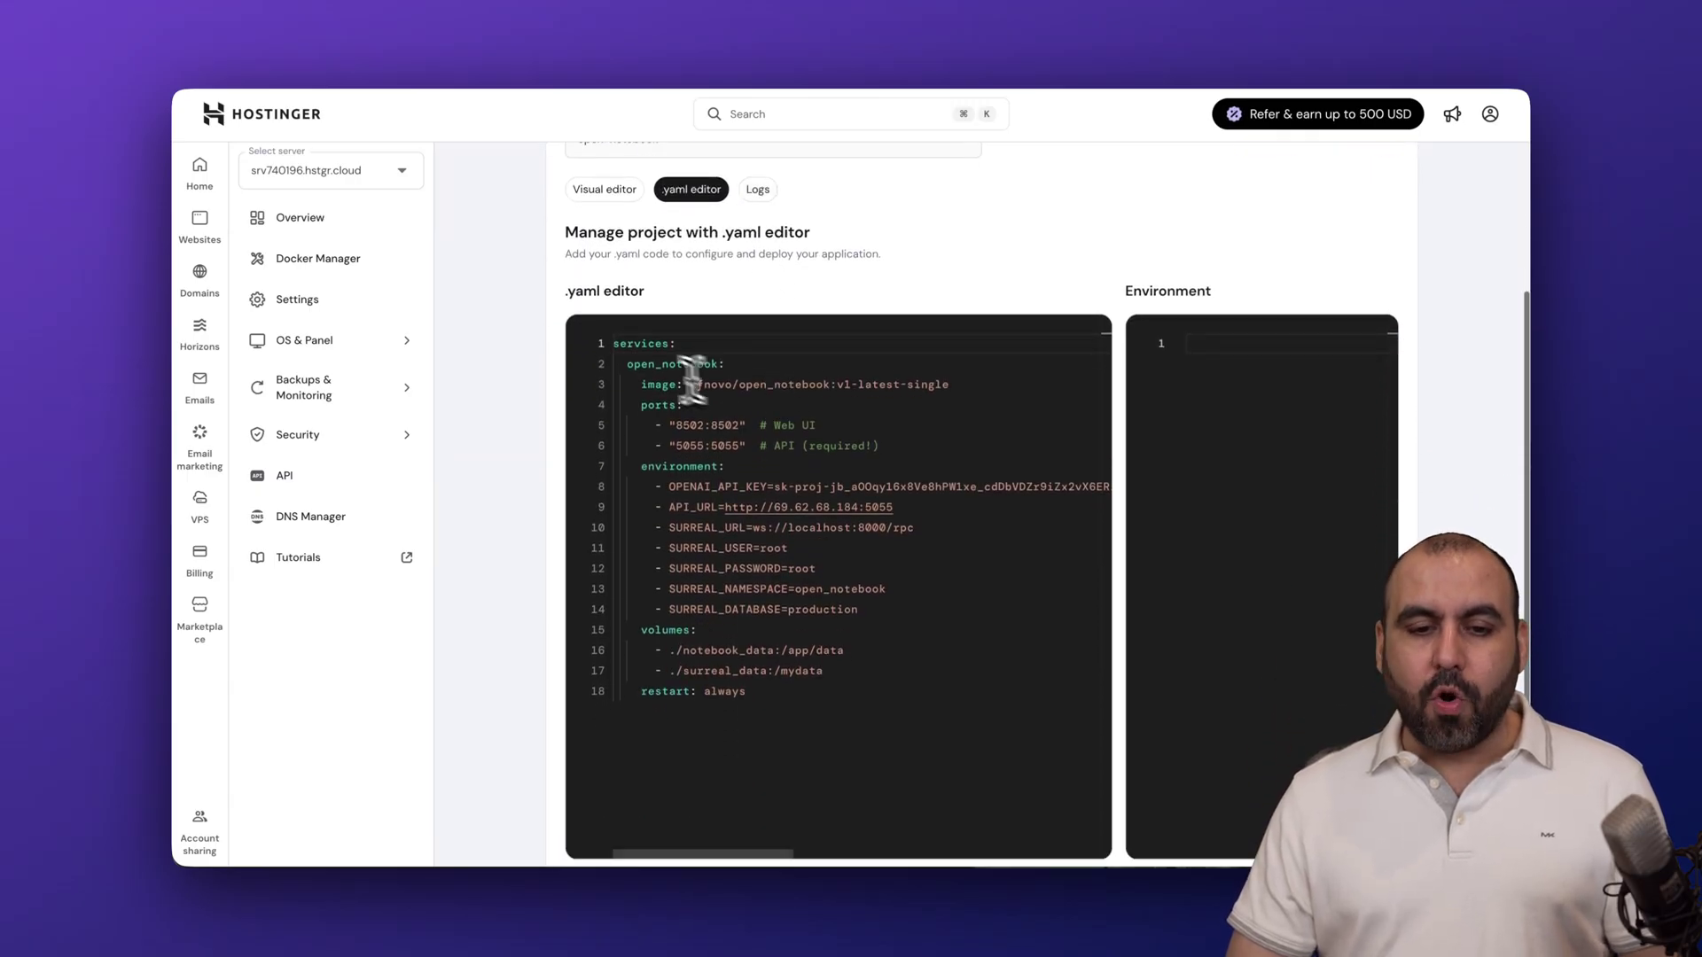
pyautogui.moveTo(620, 346); pyautogui.dragTo(759, 695)
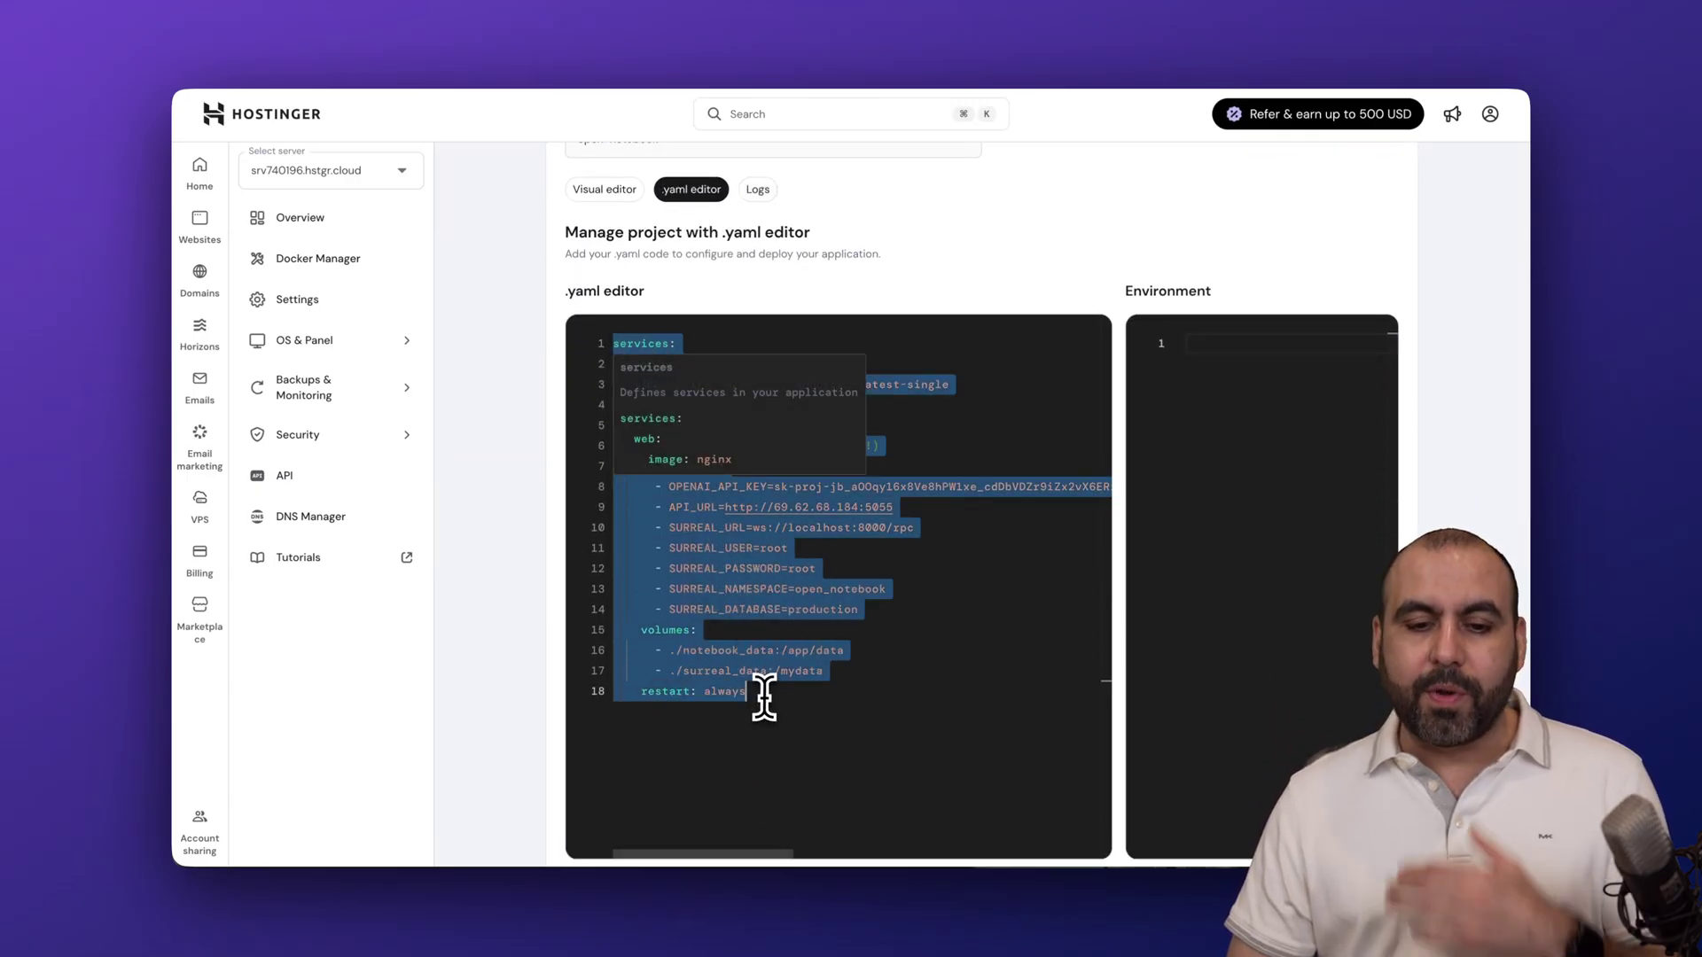
pyautogui.click(764, 696)
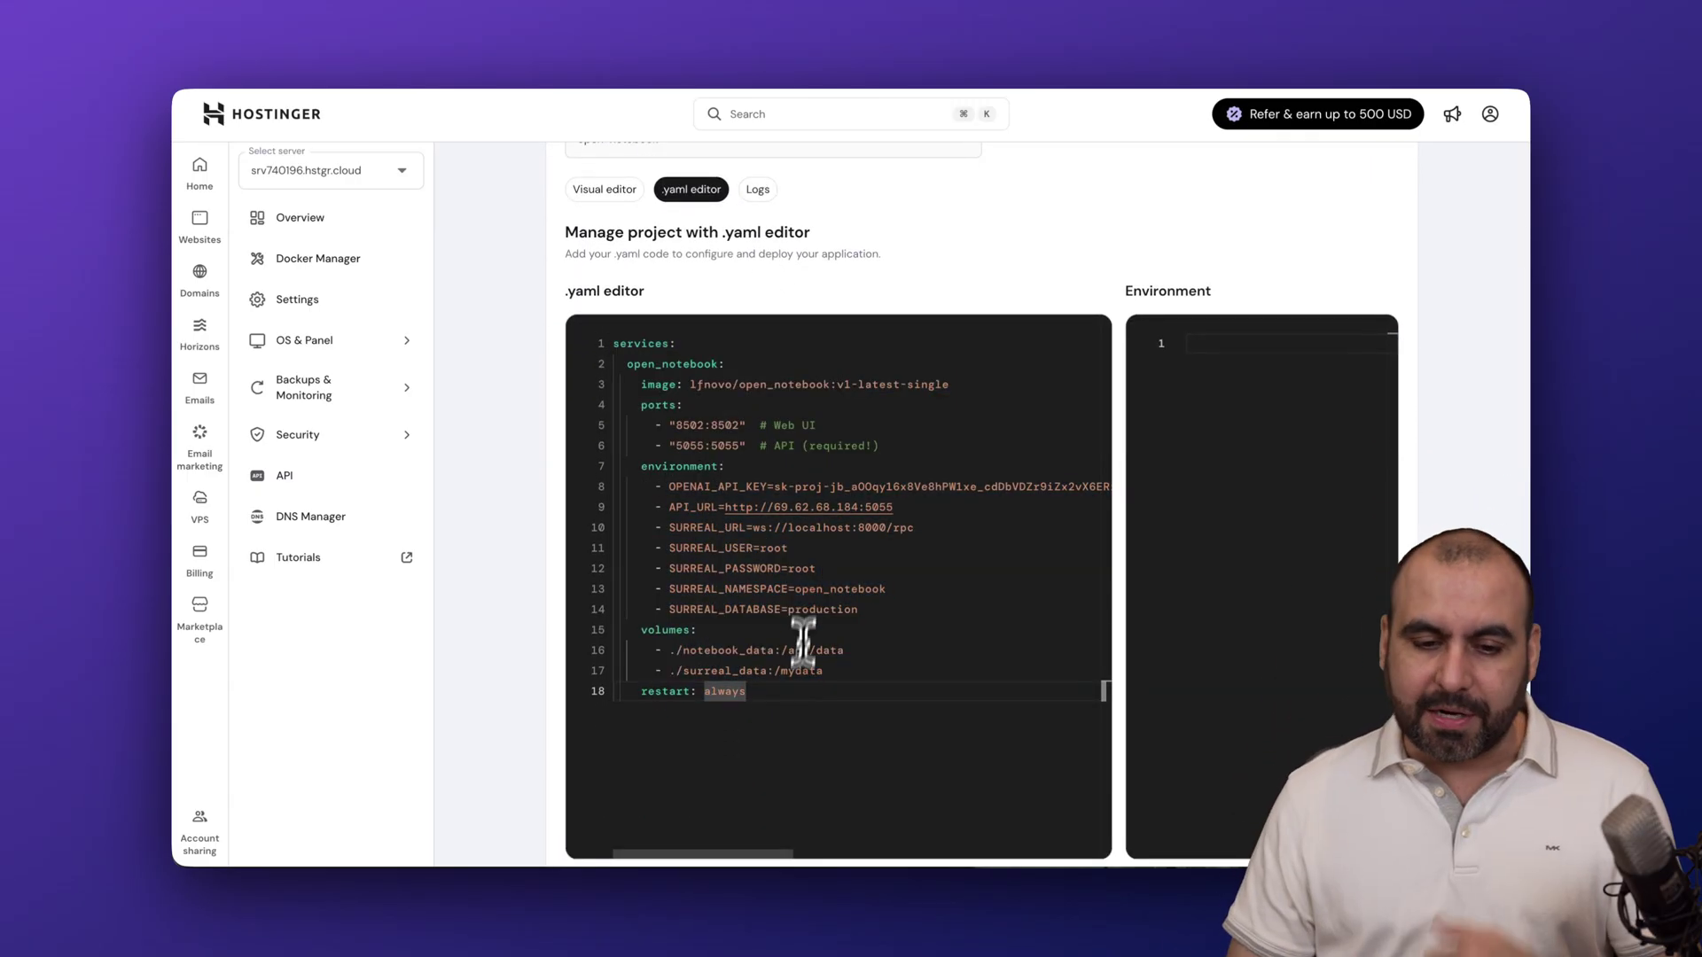
pyautogui.click(673, 486)
pyautogui.moveTo(750, 487); pyautogui.dragTo(1005, 487)
pyautogui.click(773, 486)
pyautogui.click(965, 549)
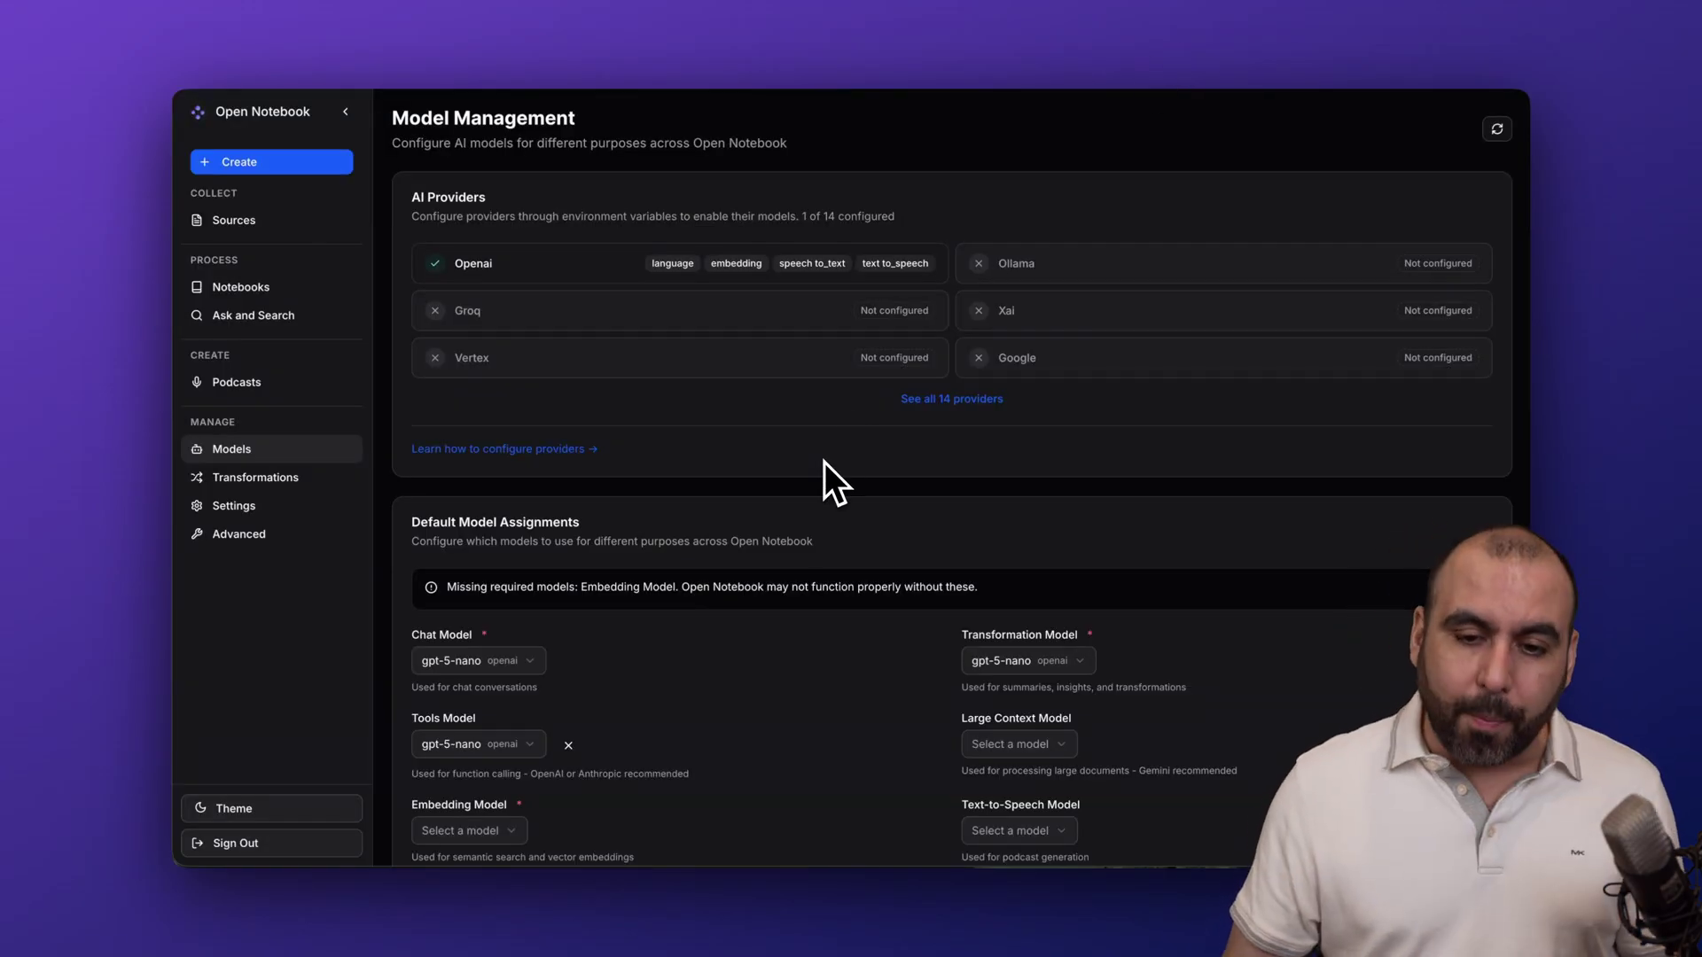
# Step: List all 14 providers and add an Openai language model named gpt-5
pyautogui.click(935, 401)
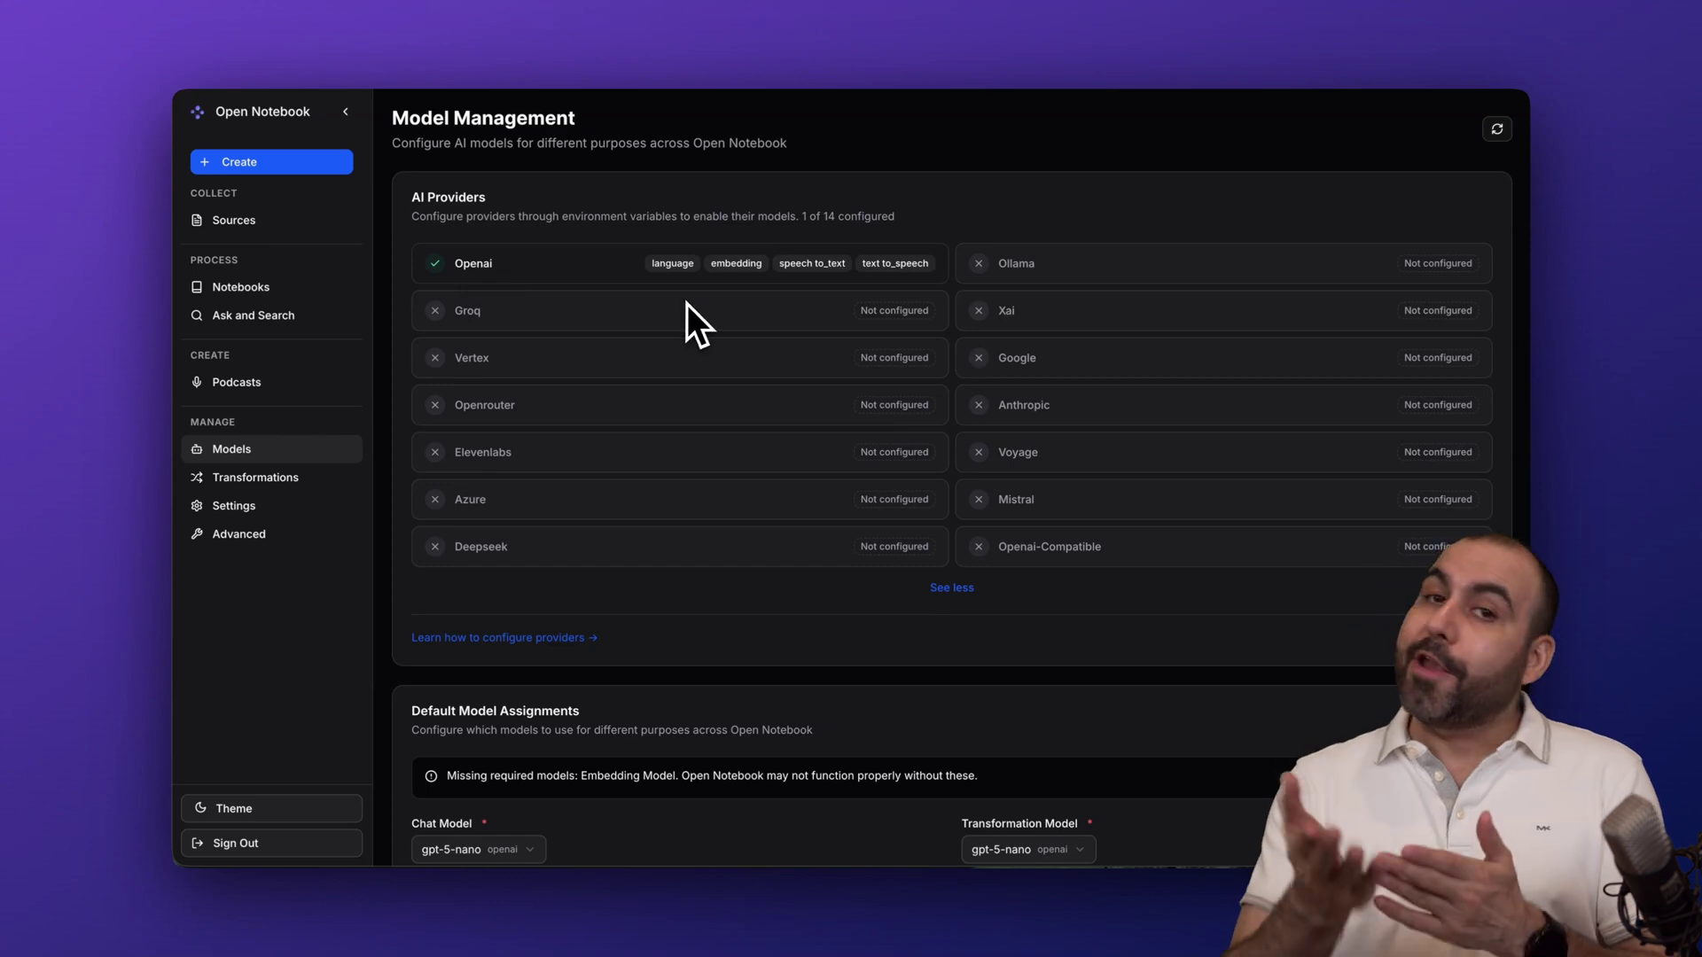
pyautogui.scroll(-8, 688, 305)
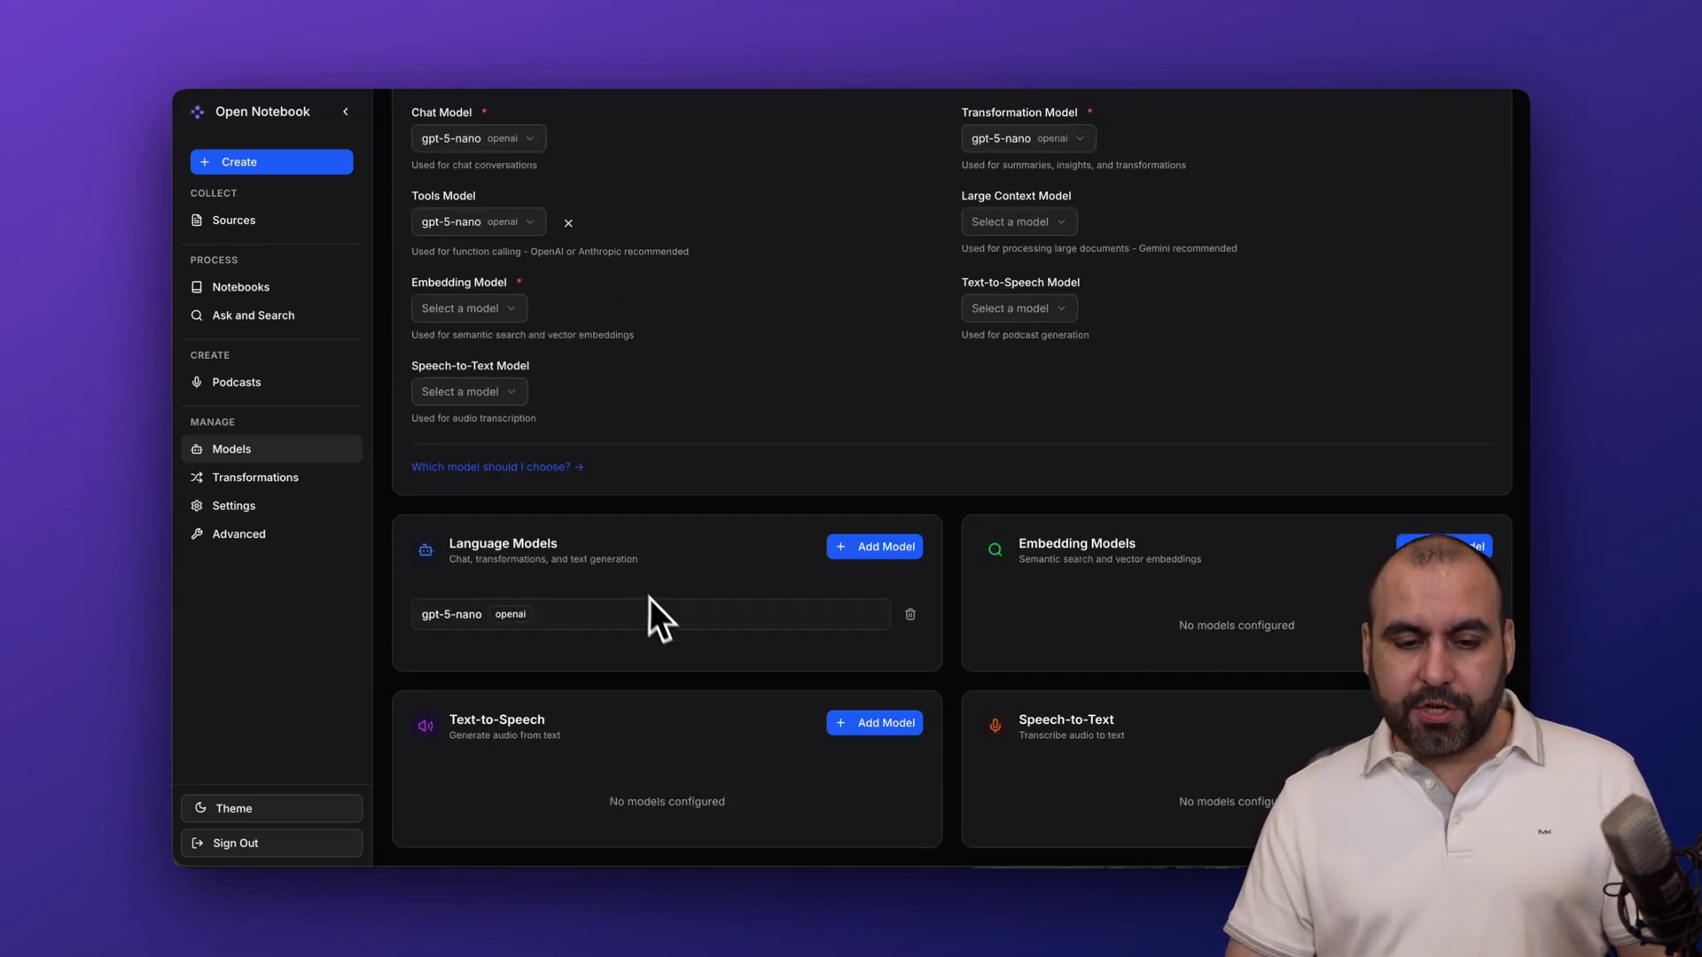
pyautogui.click(897, 549)
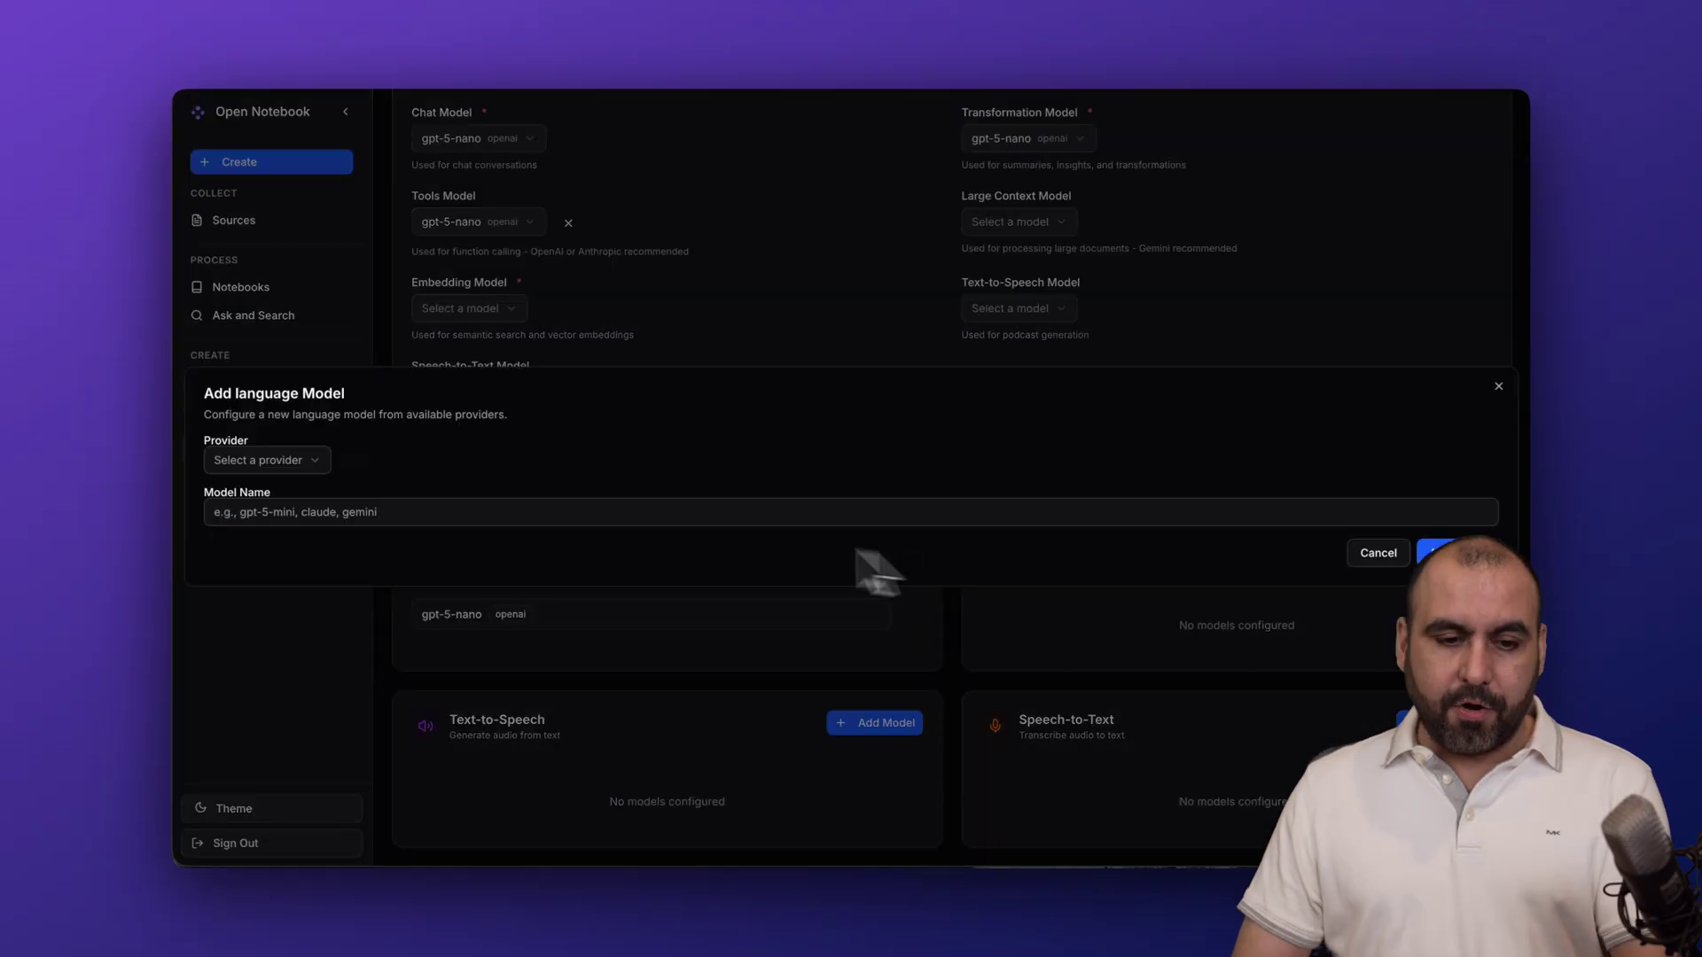
pyautogui.click(248, 493)
pyautogui.click(276, 512)
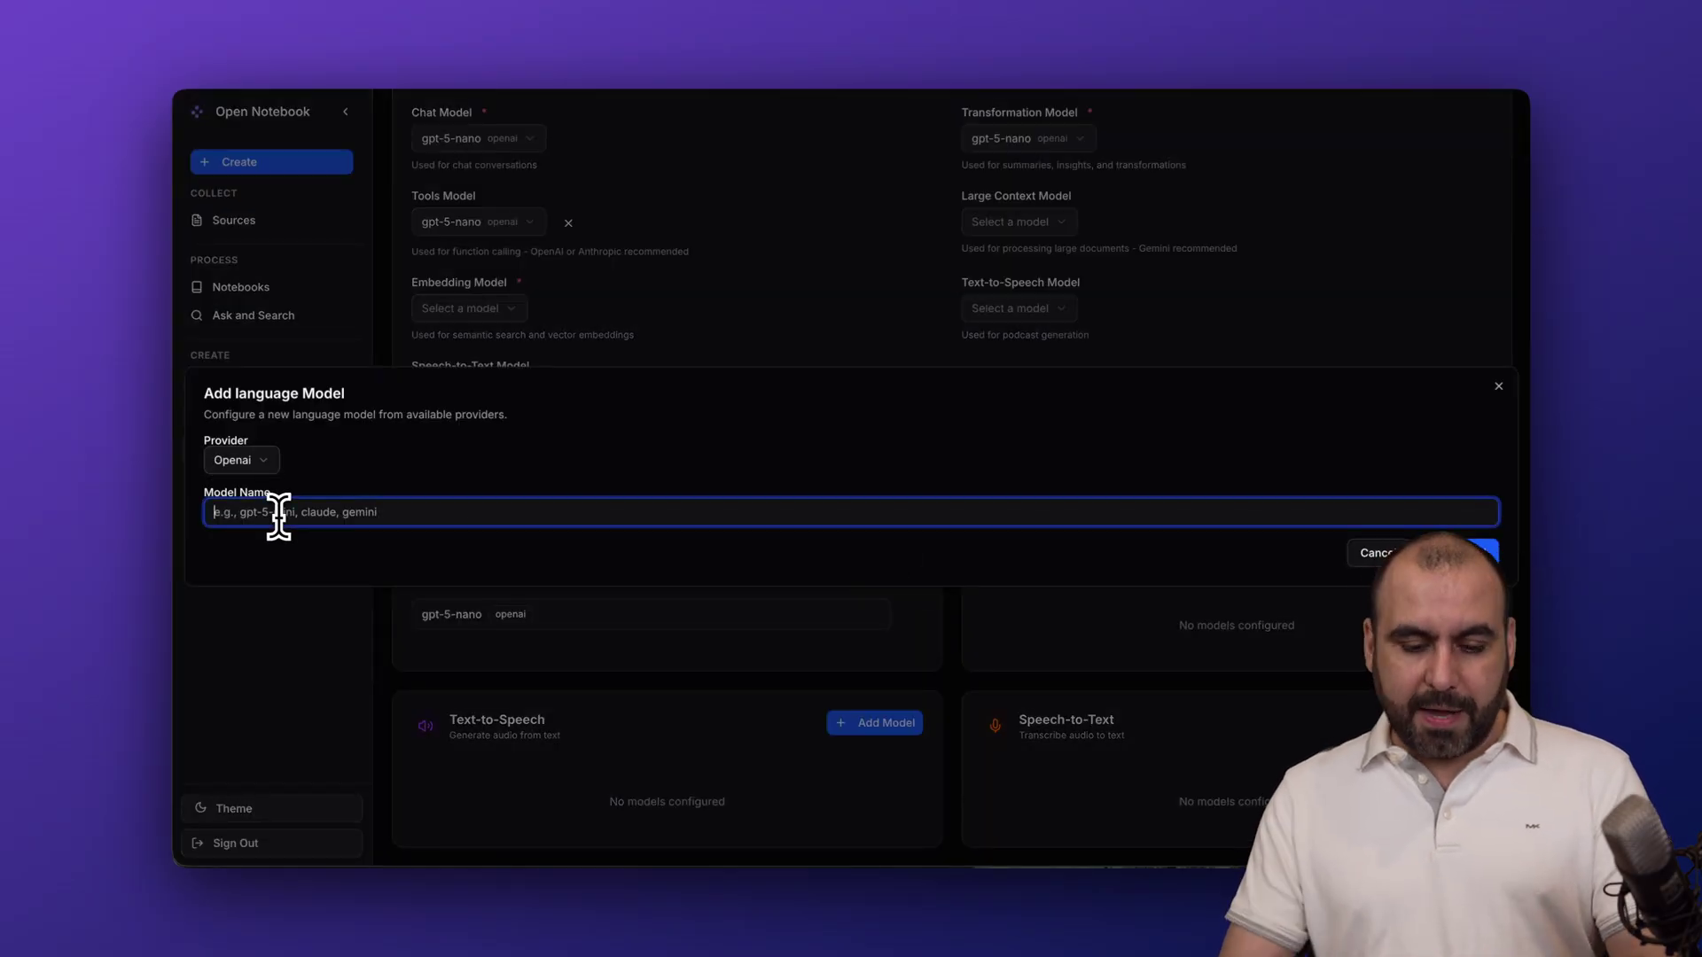
pyautogui.write('gpt-5')
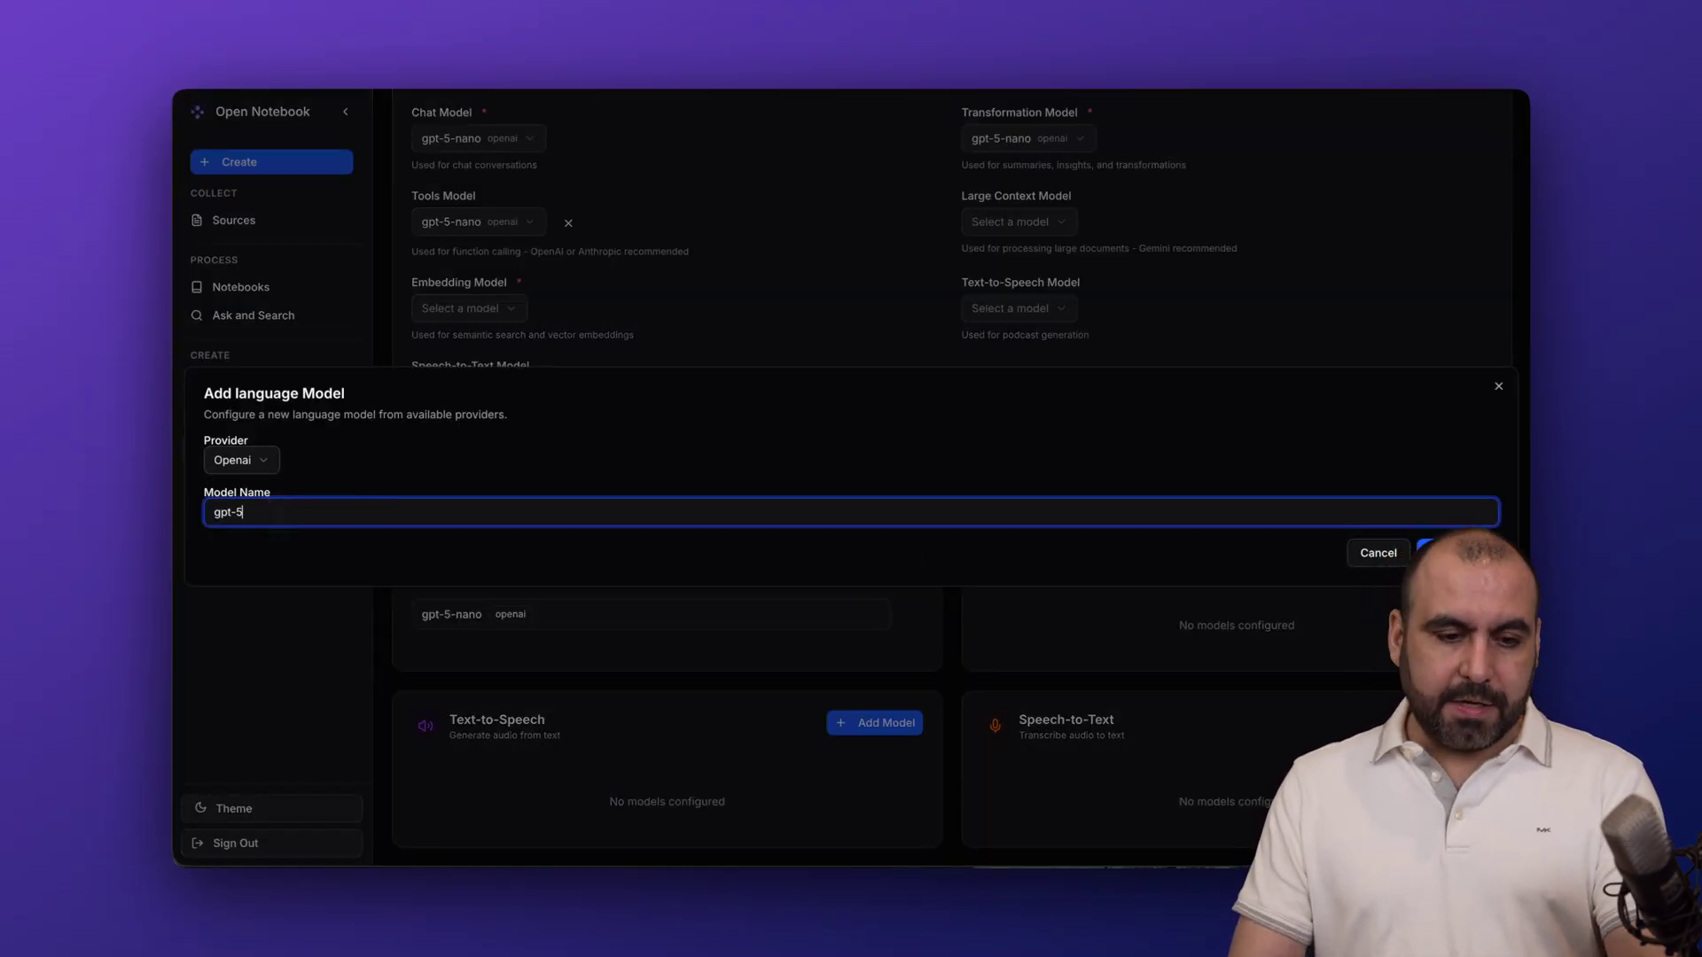
pyautogui.click(1458, 553)
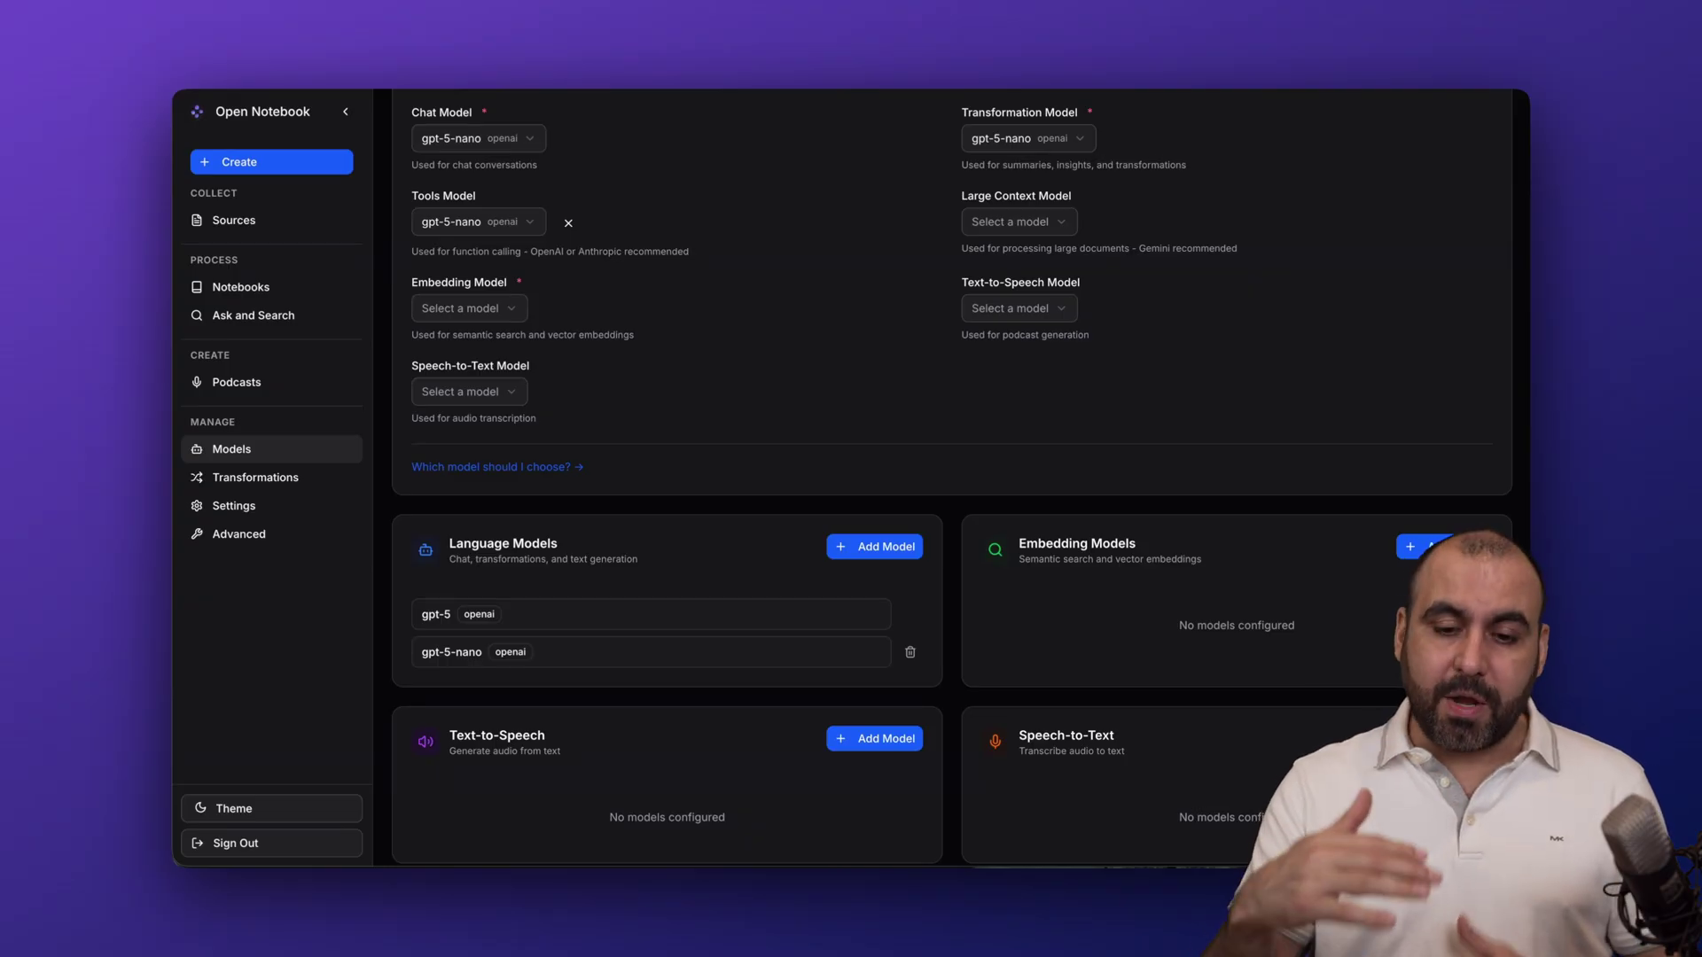
pyautogui.scroll(3, 627, 677)
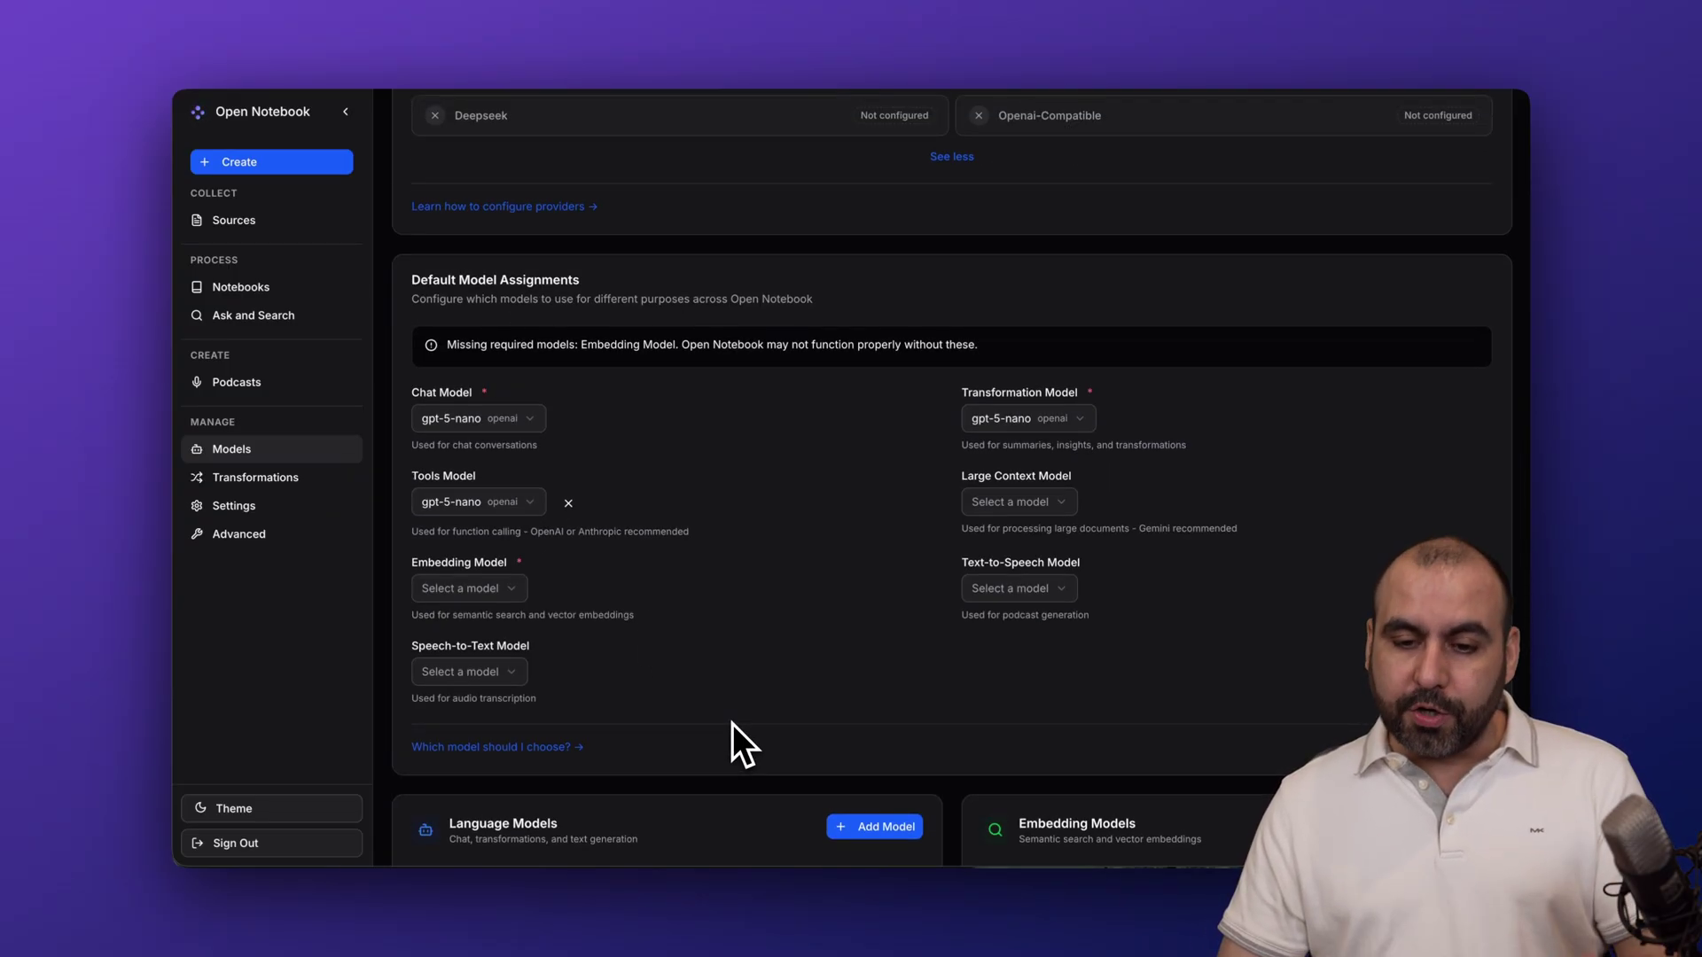
pyautogui.scroll(-3, 734, 725)
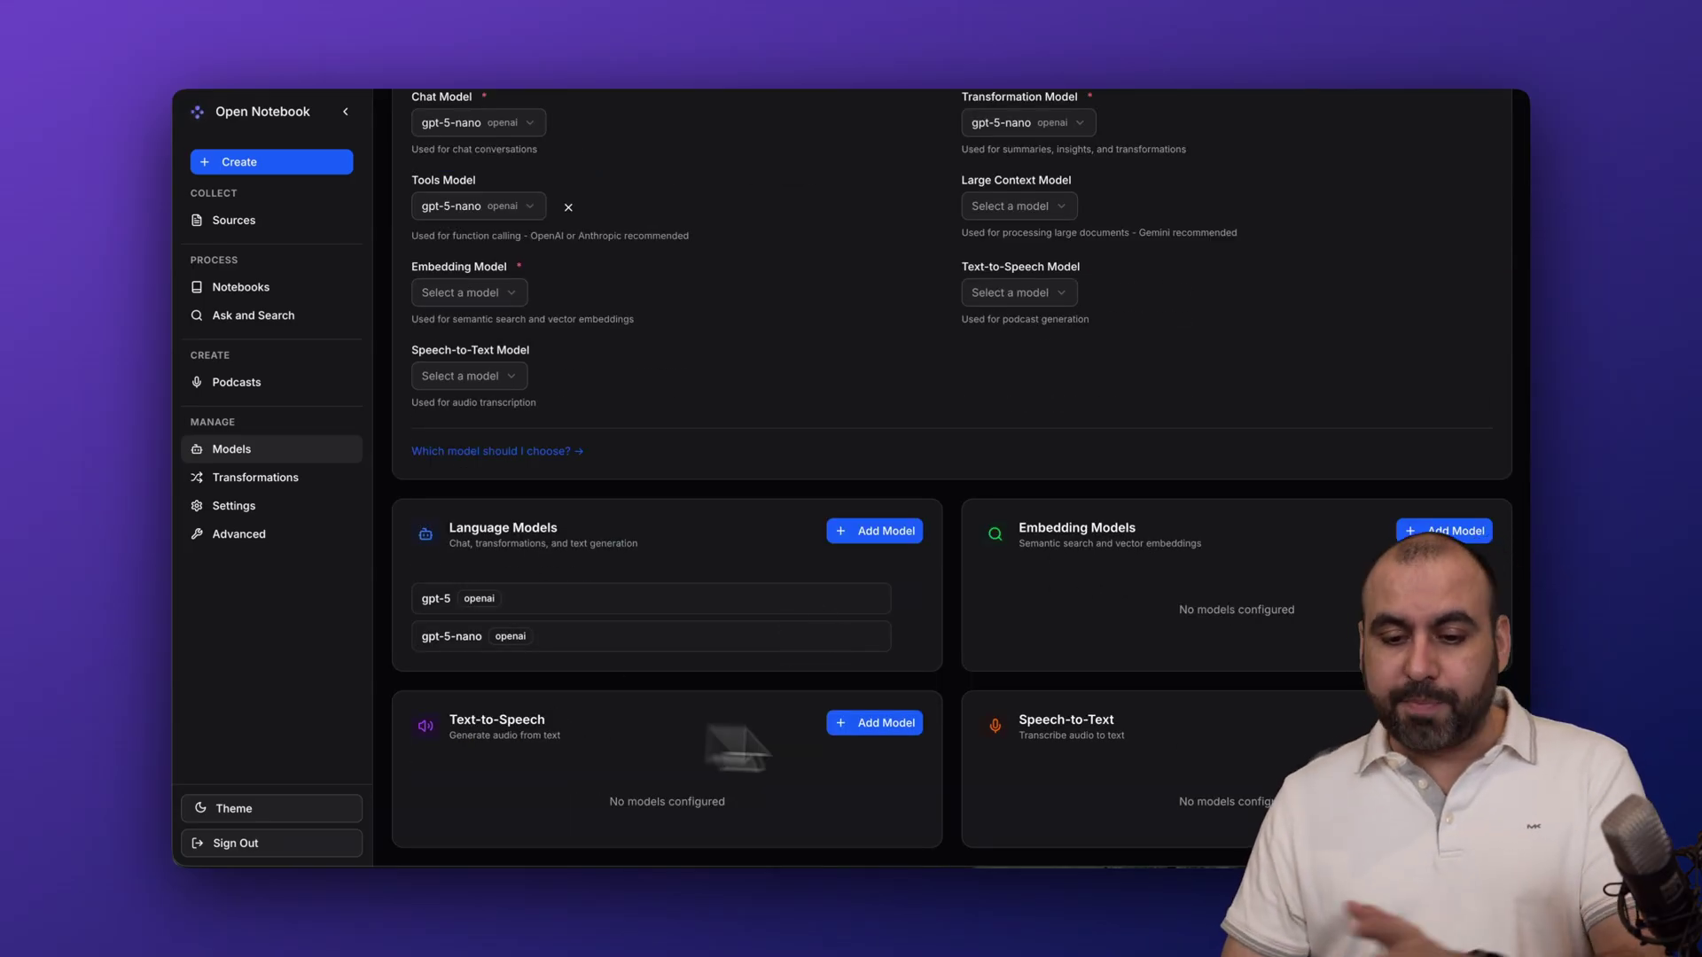
pyautogui.scroll(2, 1064, 744)
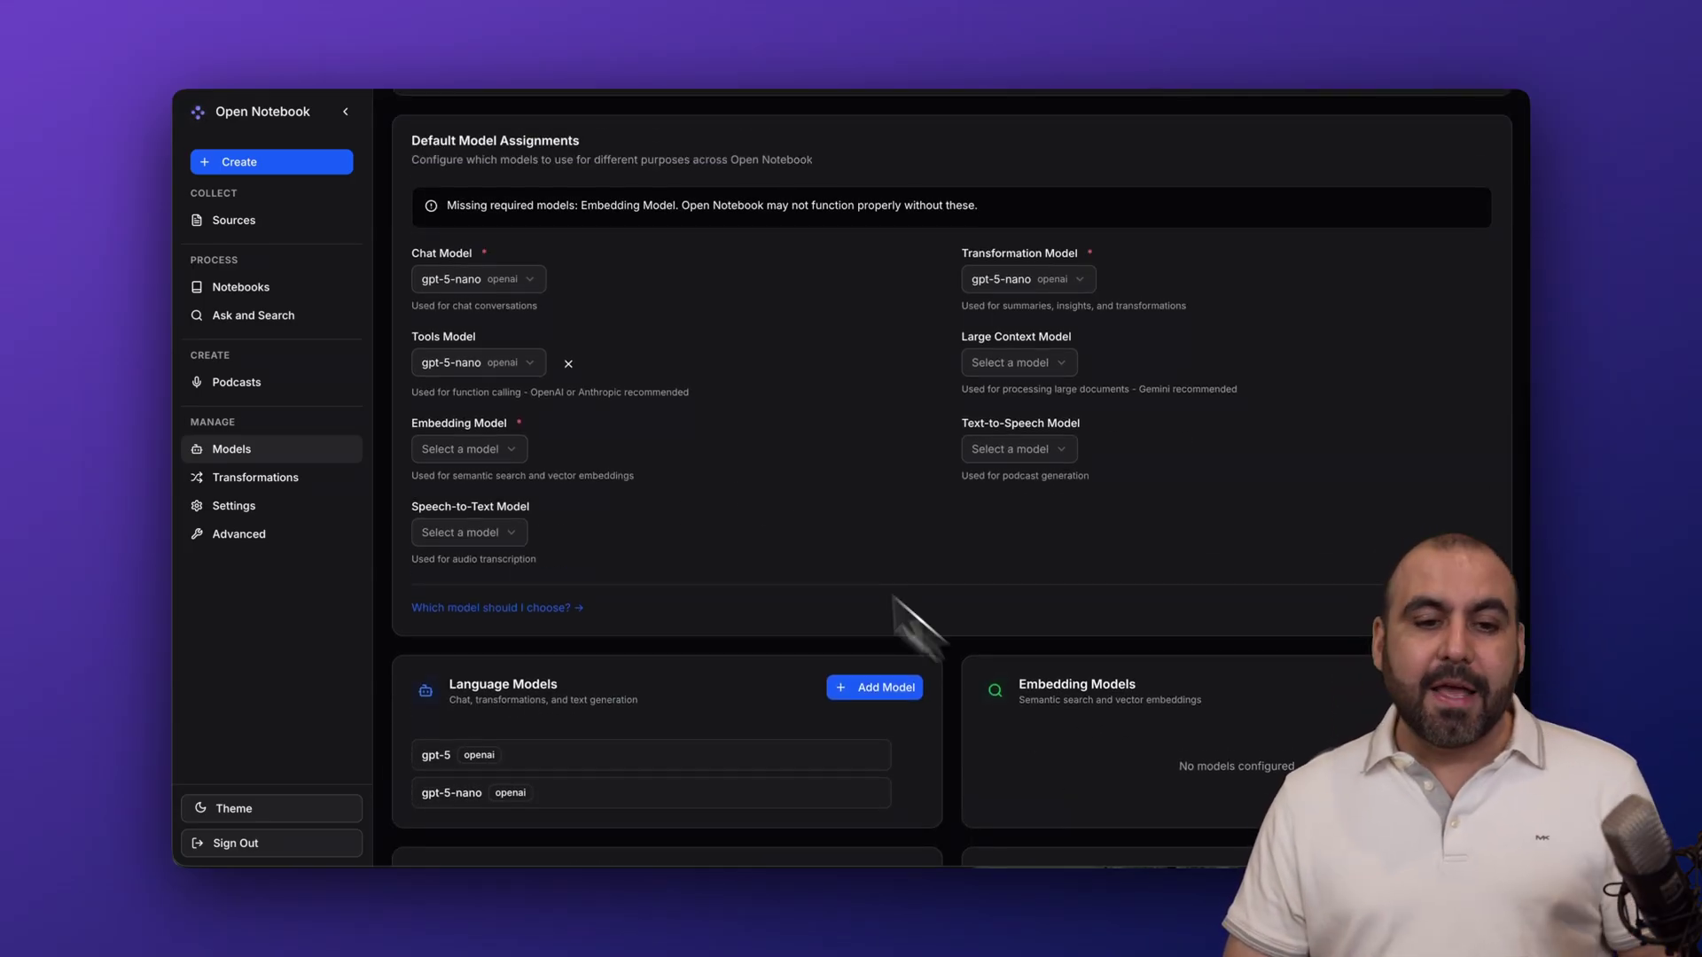
pyautogui.click(503, 276)
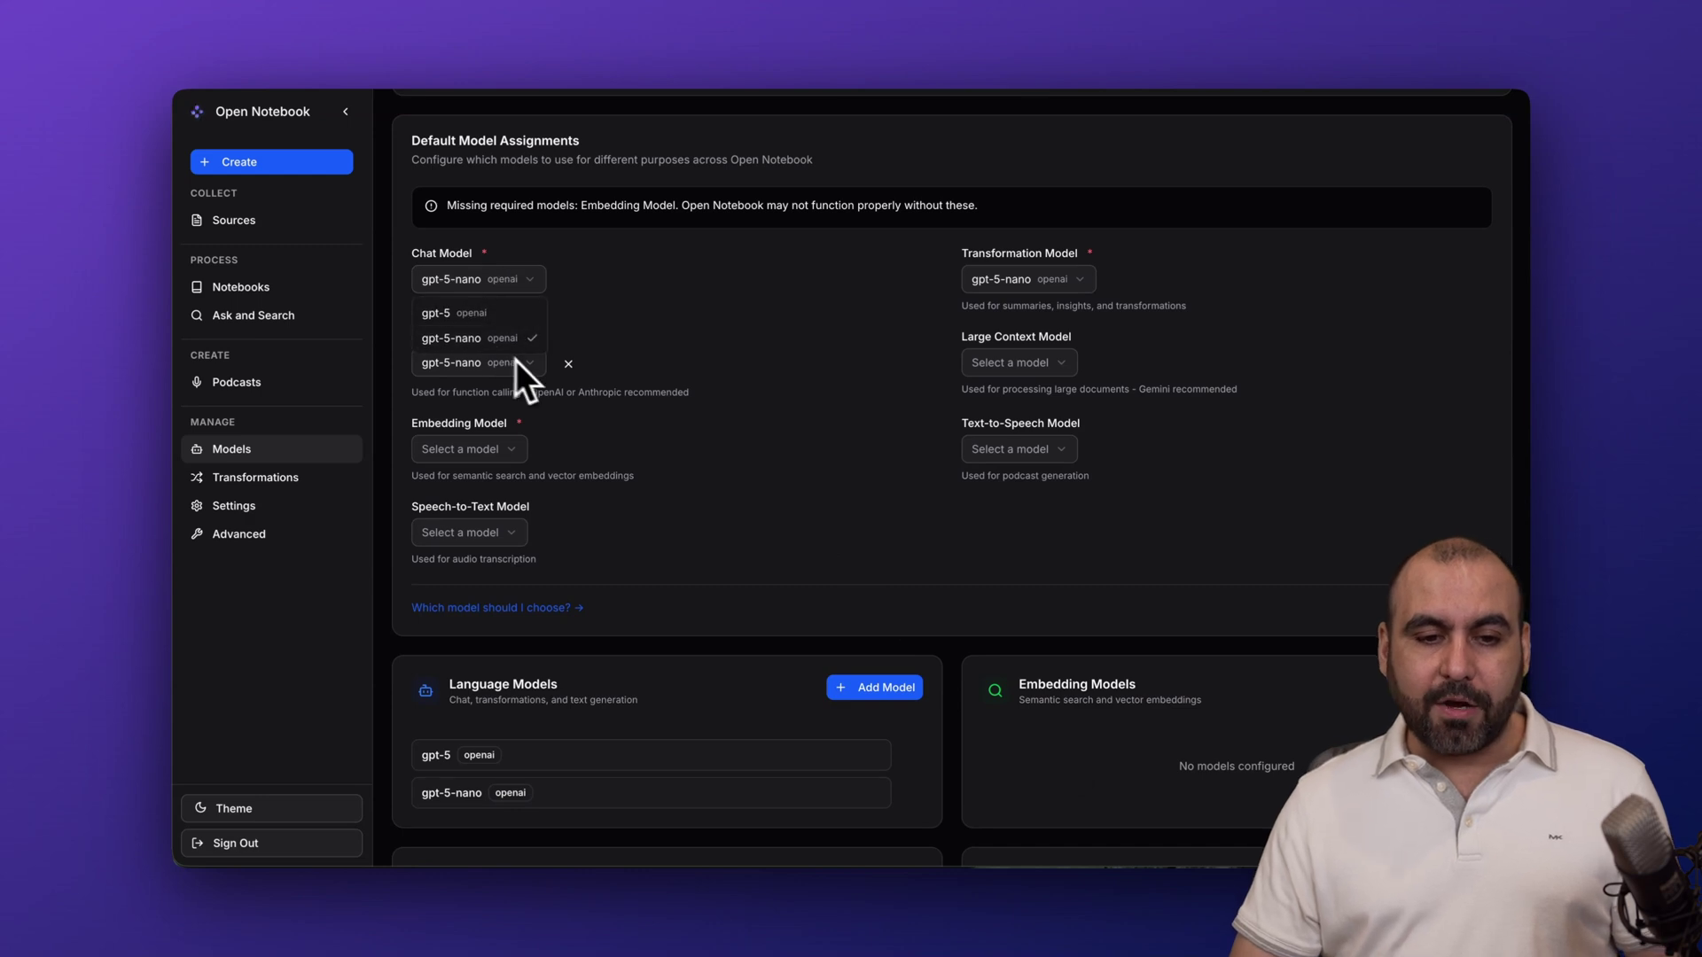
pyautogui.click(622, 339)
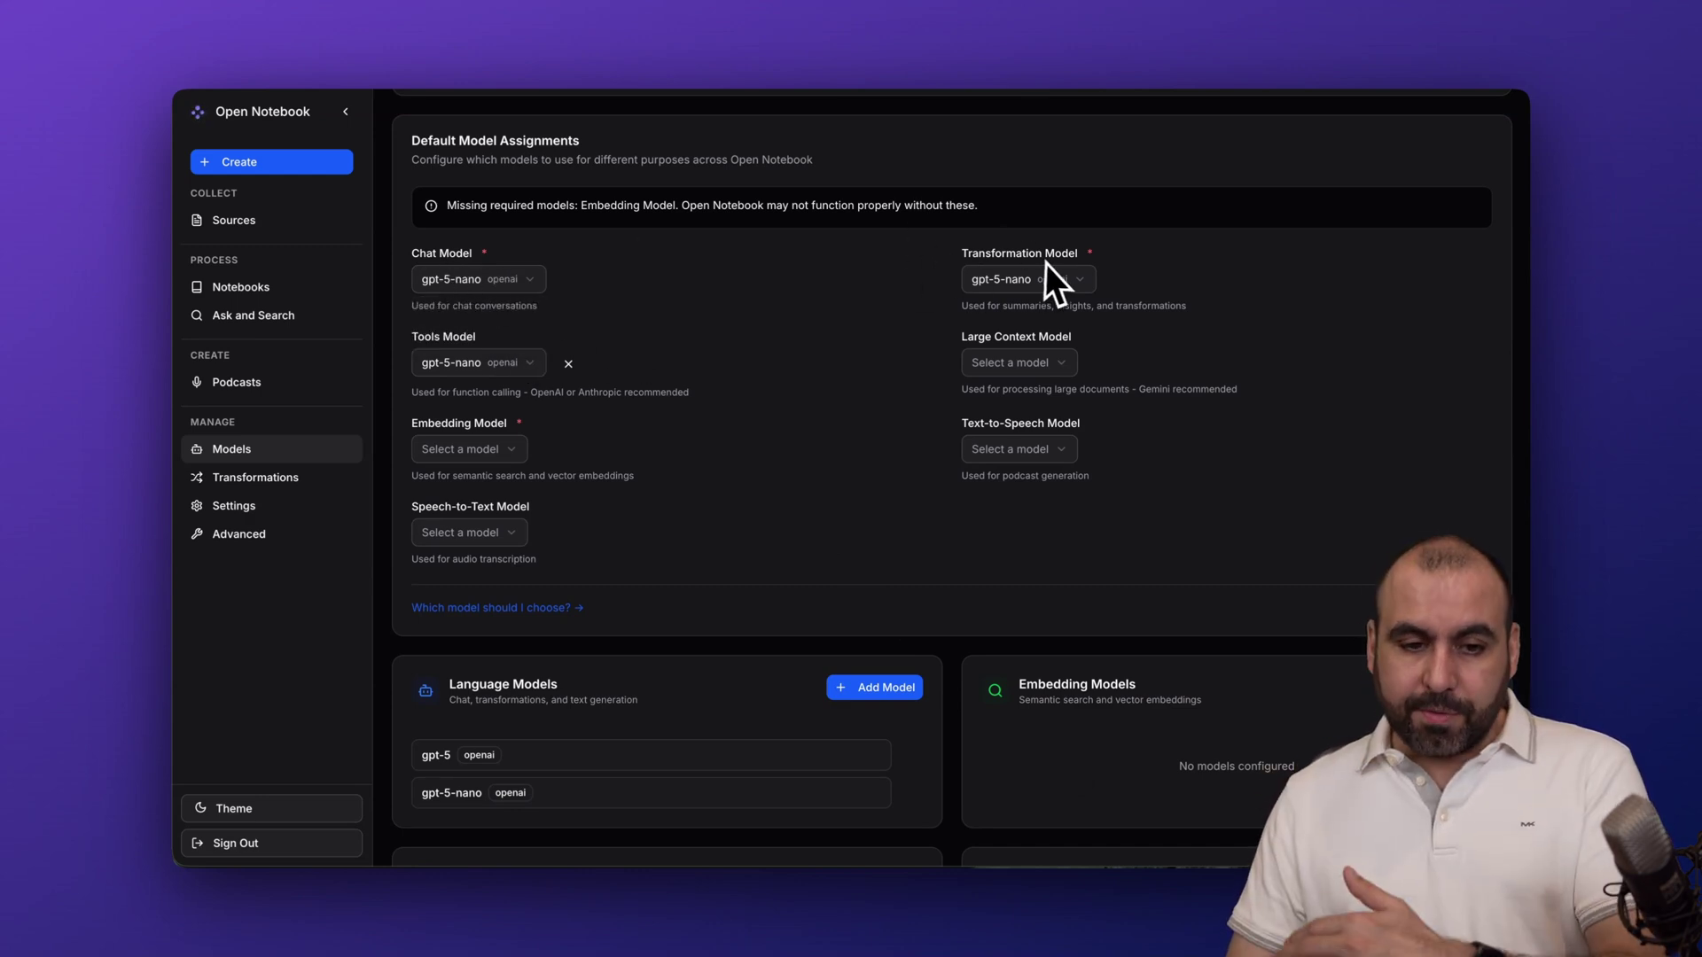
pyautogui.click(487, 364)
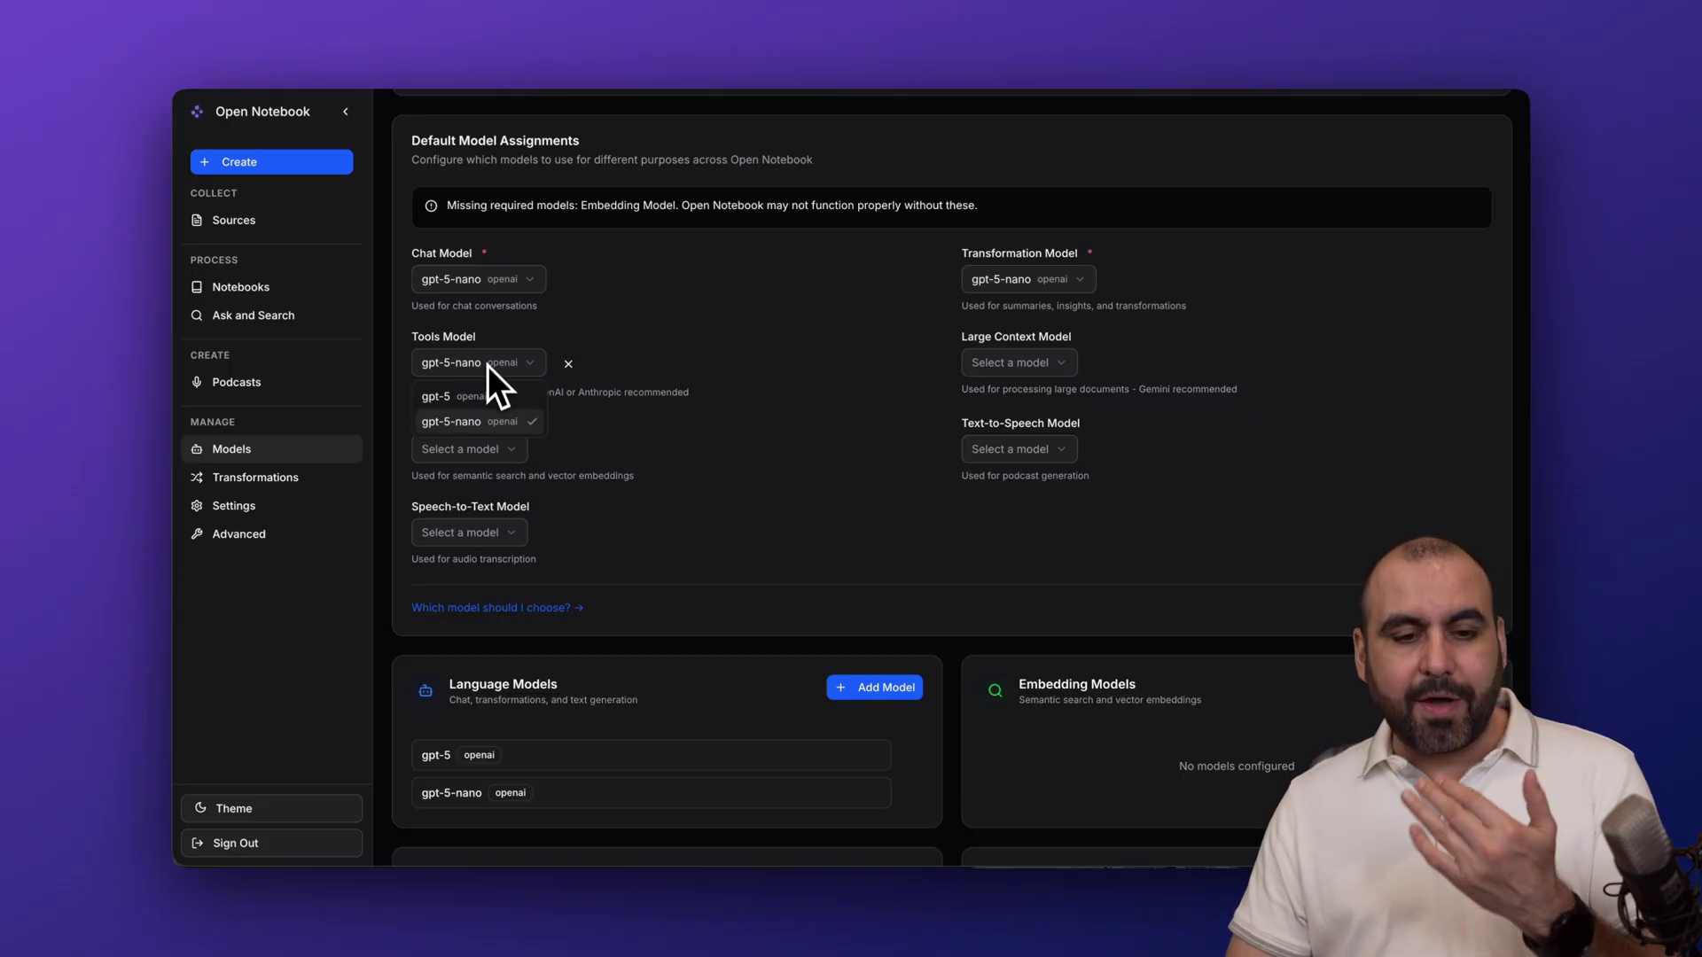
pyautogui.click(481, 421)
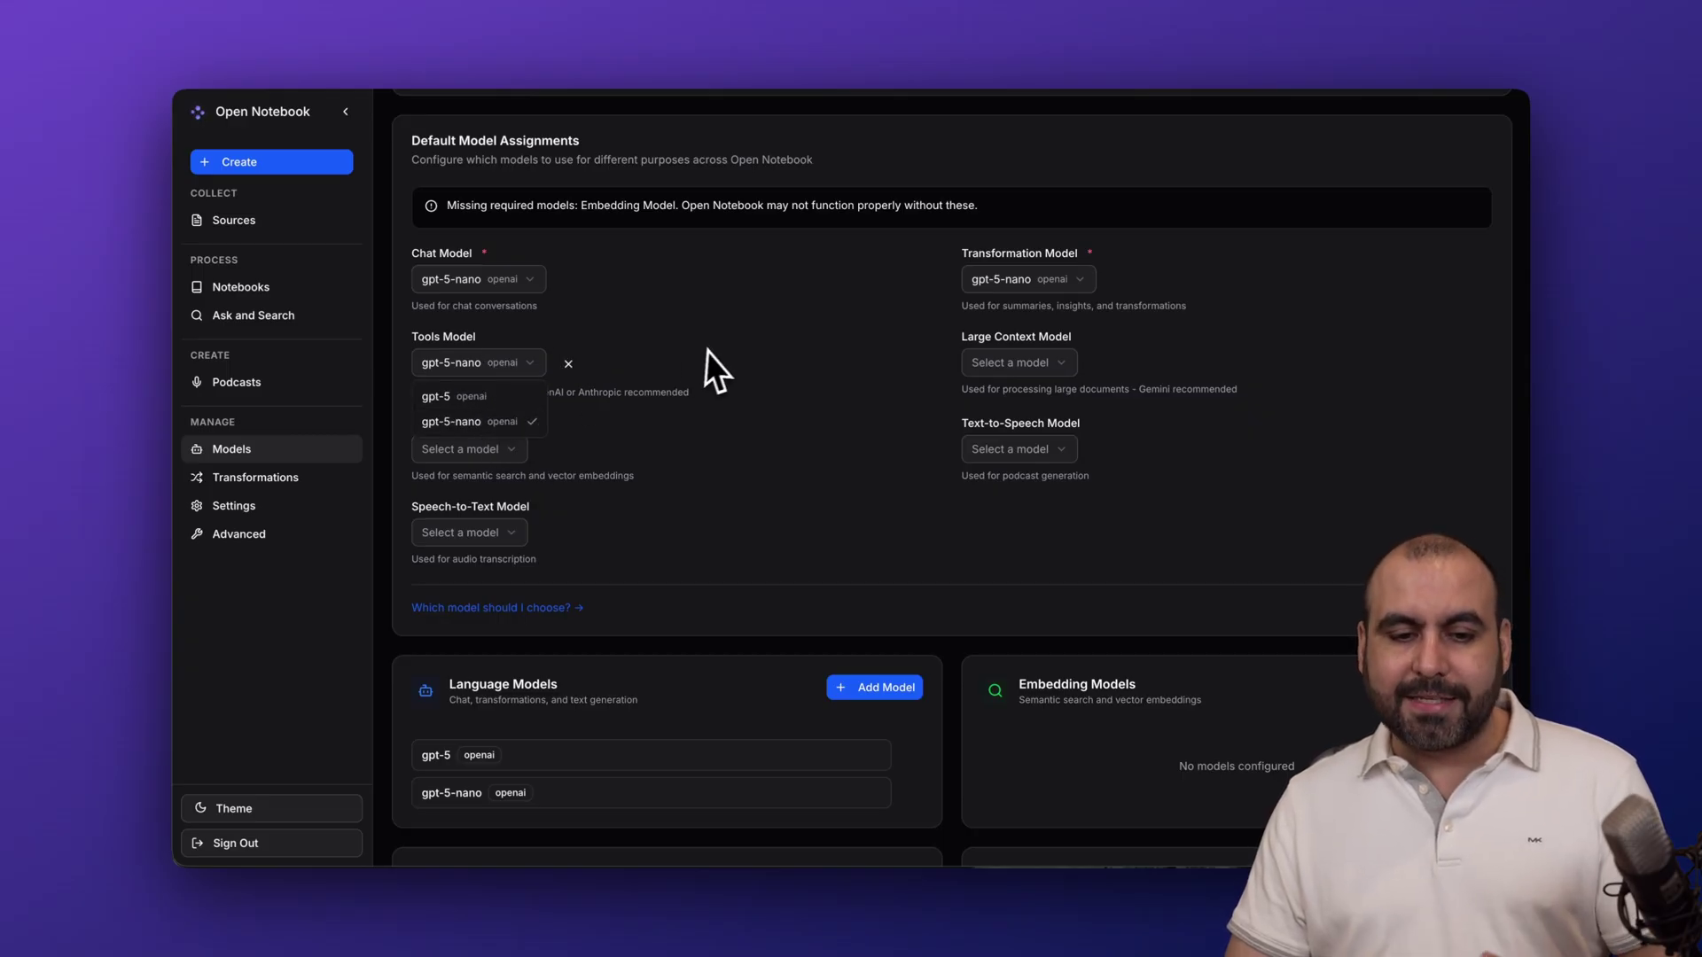
pyautogui.scroll(3, 711, 349)
pyautogui.scroll(4, 711, 350)
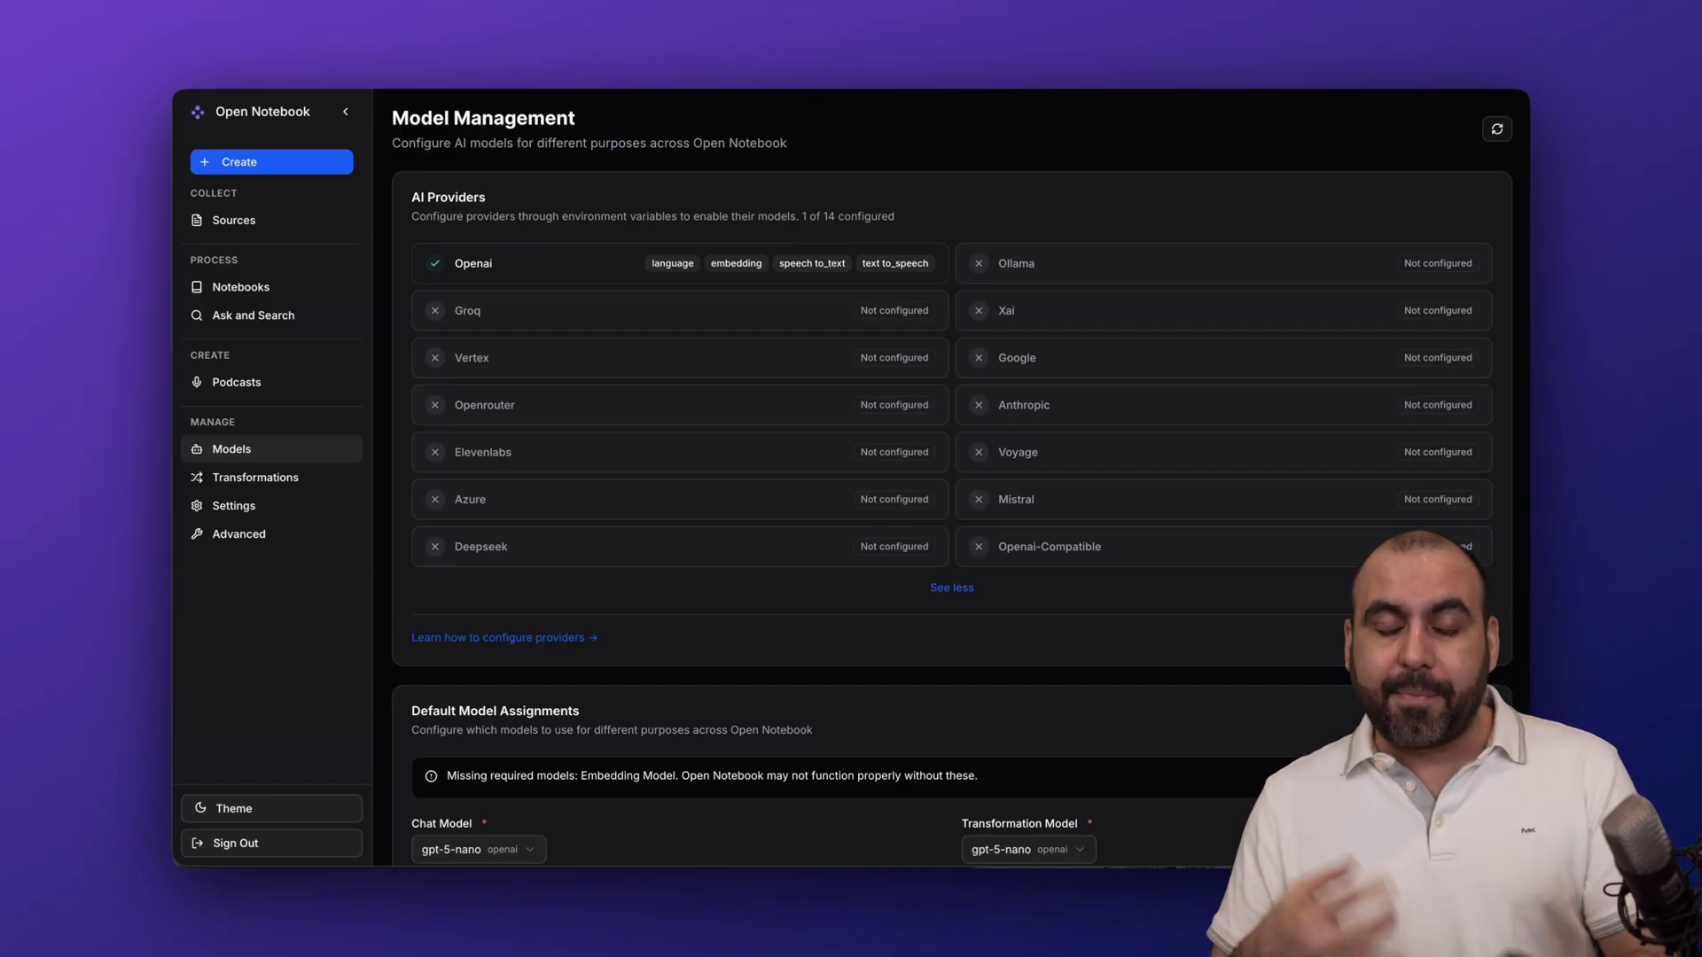
# Step: Go through Settings and Advanced to the Notebooks list showing test2 and test
pyautogui.click(234, 506)
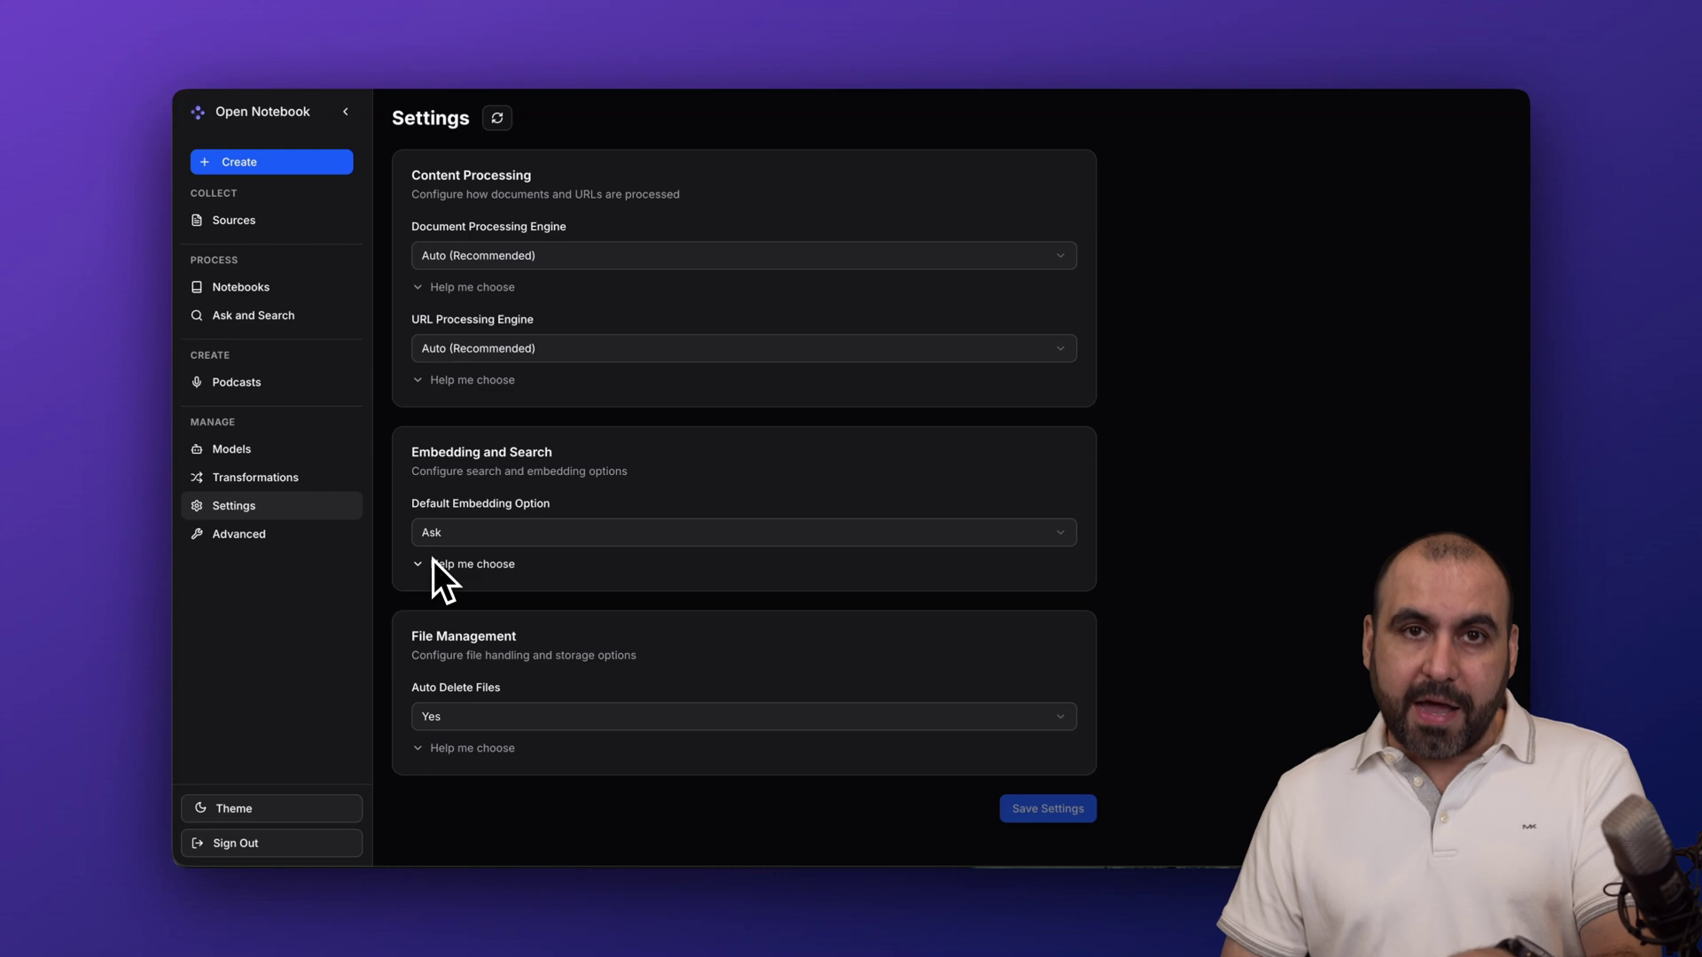
pyautogui.click(228, 536)
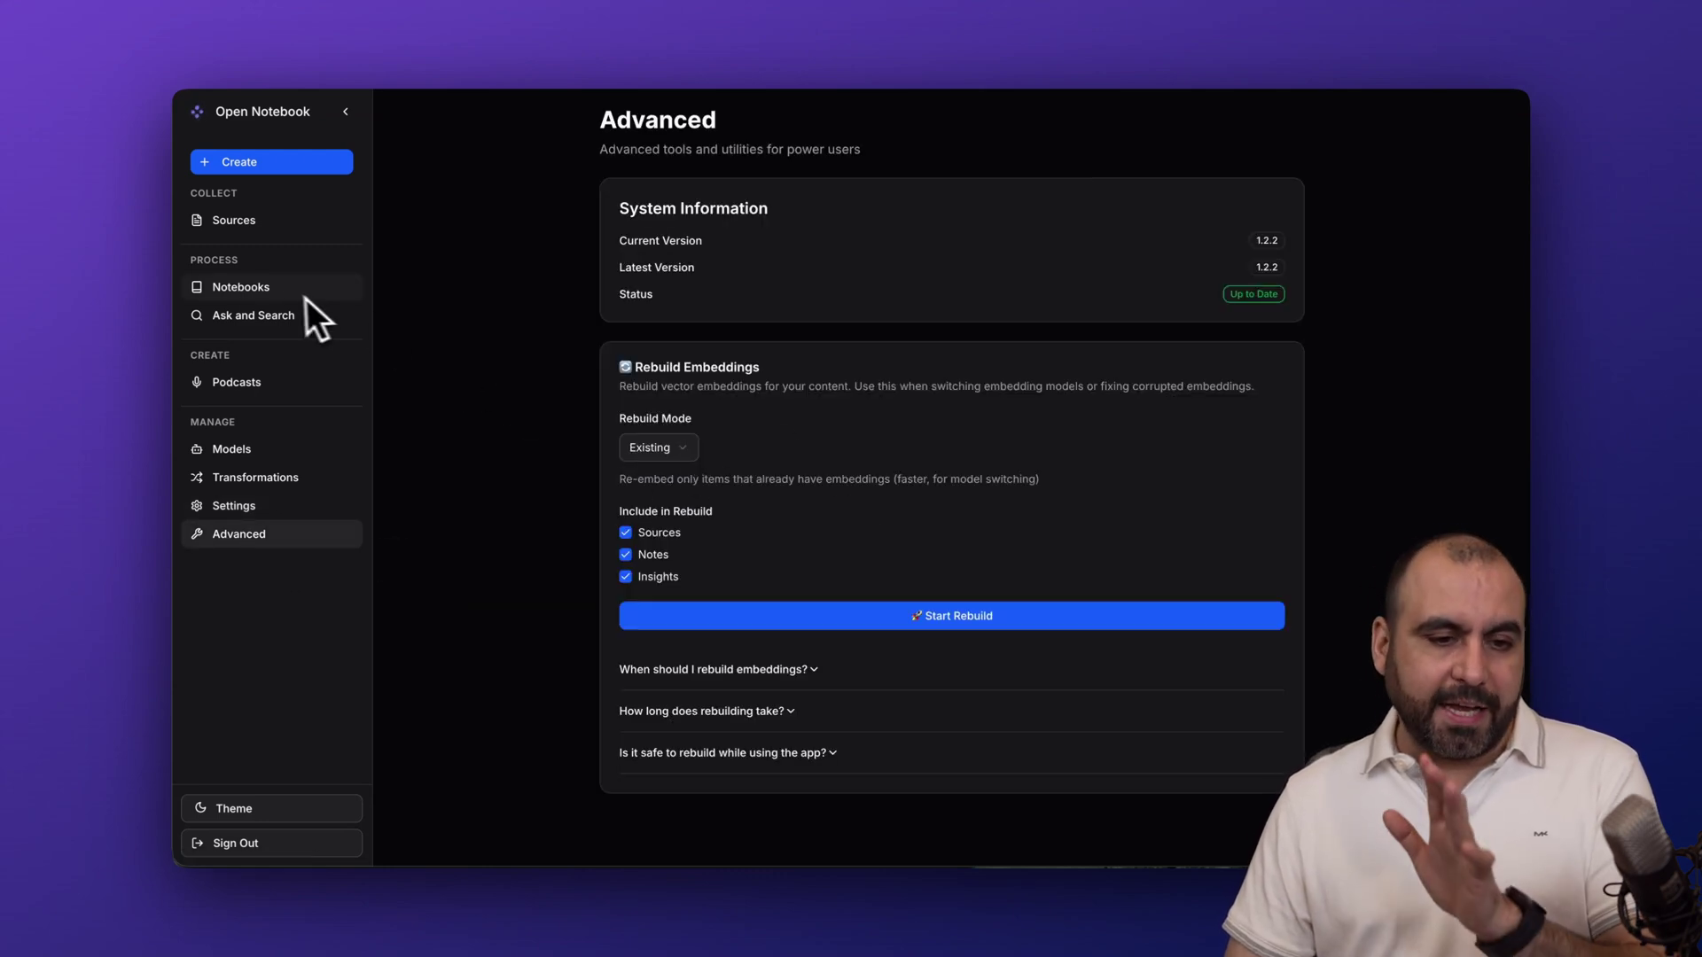
pyautogui.click(278, 291)
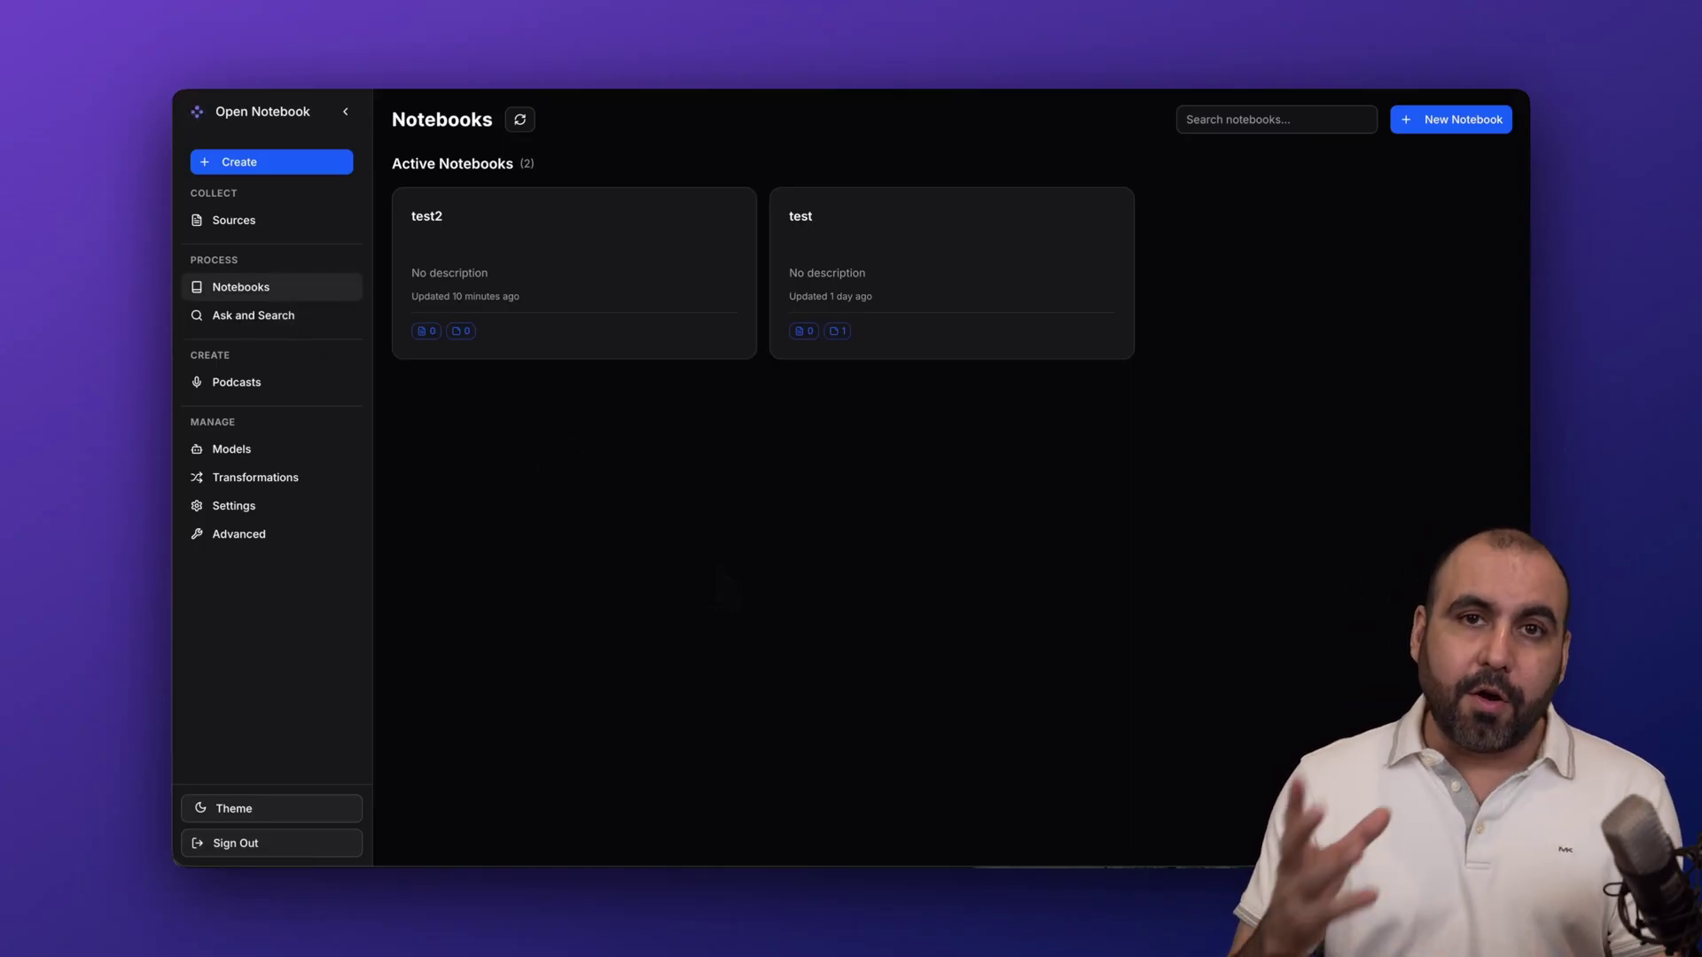
# Step: Create a notebook named 'test3' and open the new empty notebook
pyautogui.click(1430, 126)
pyautogui.write('test3')
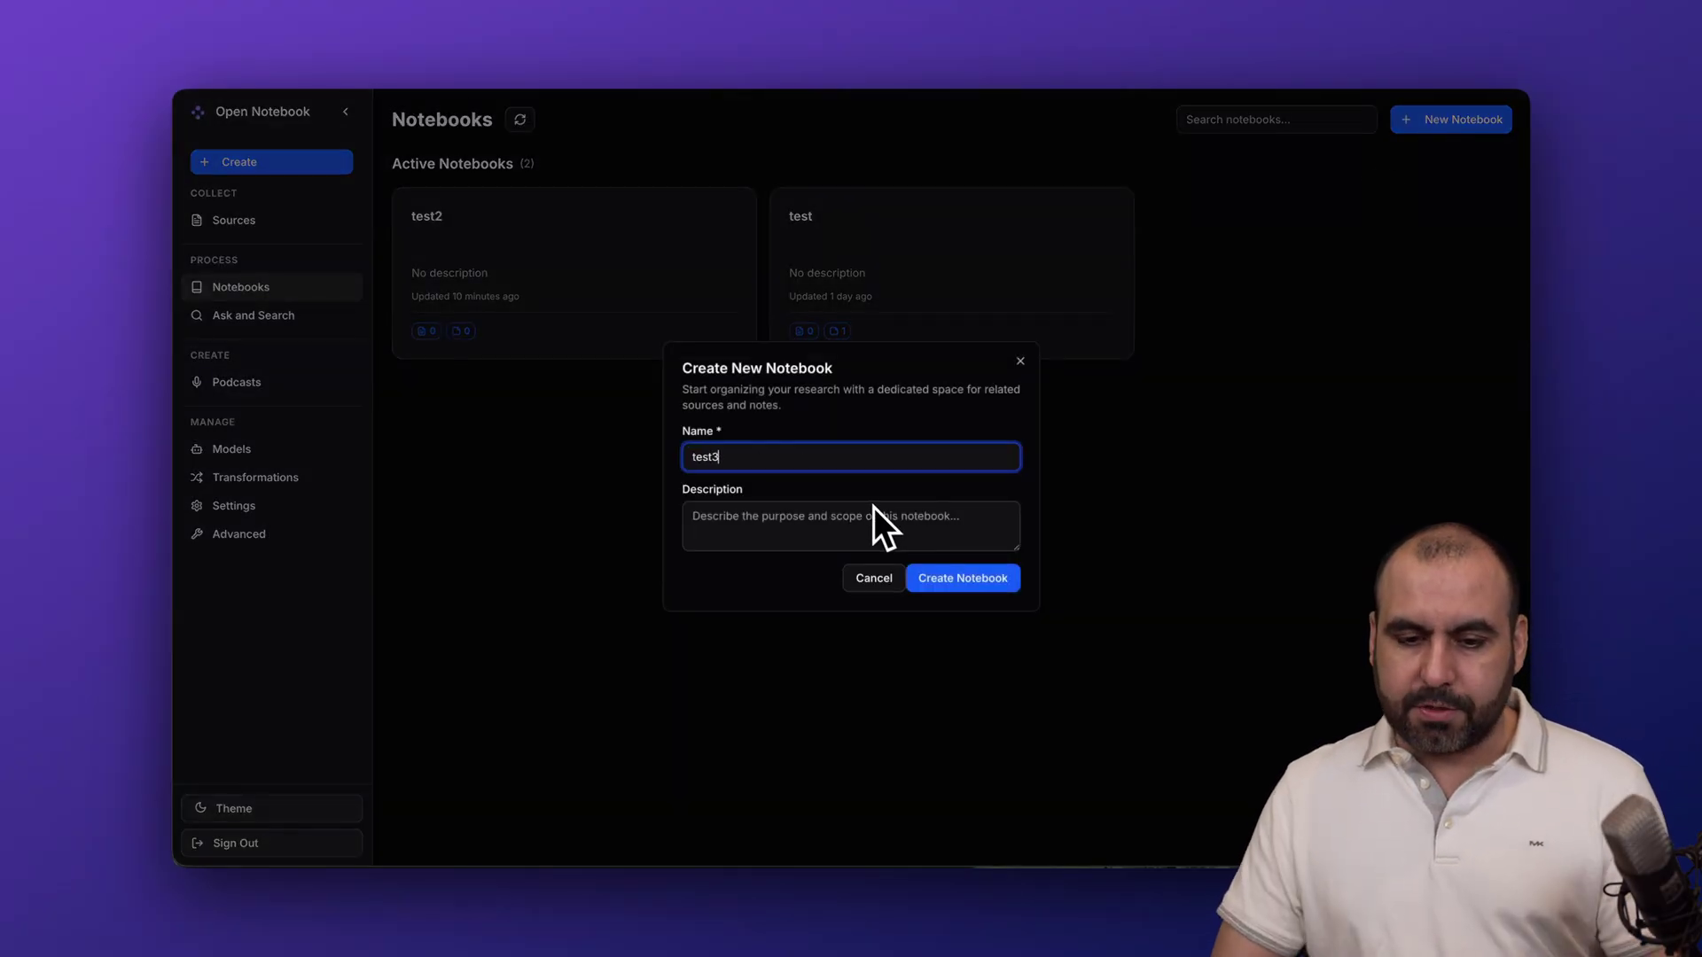
pyautogui.click(964, 581)
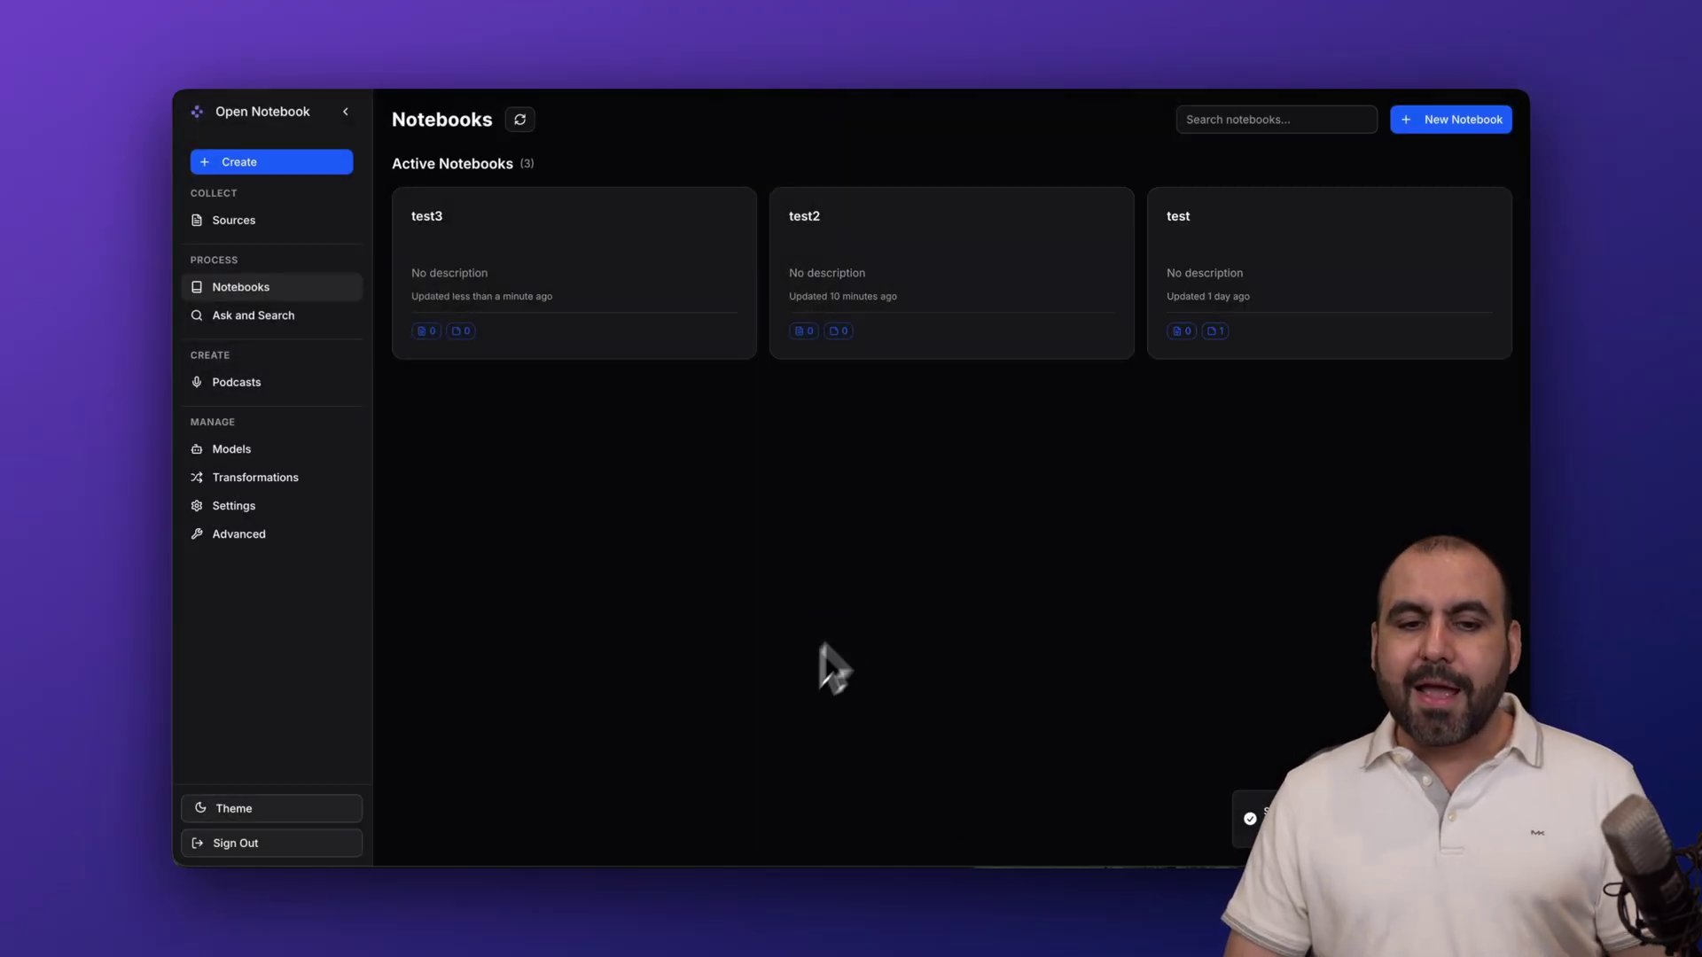
pyautogui.click(501, 229)
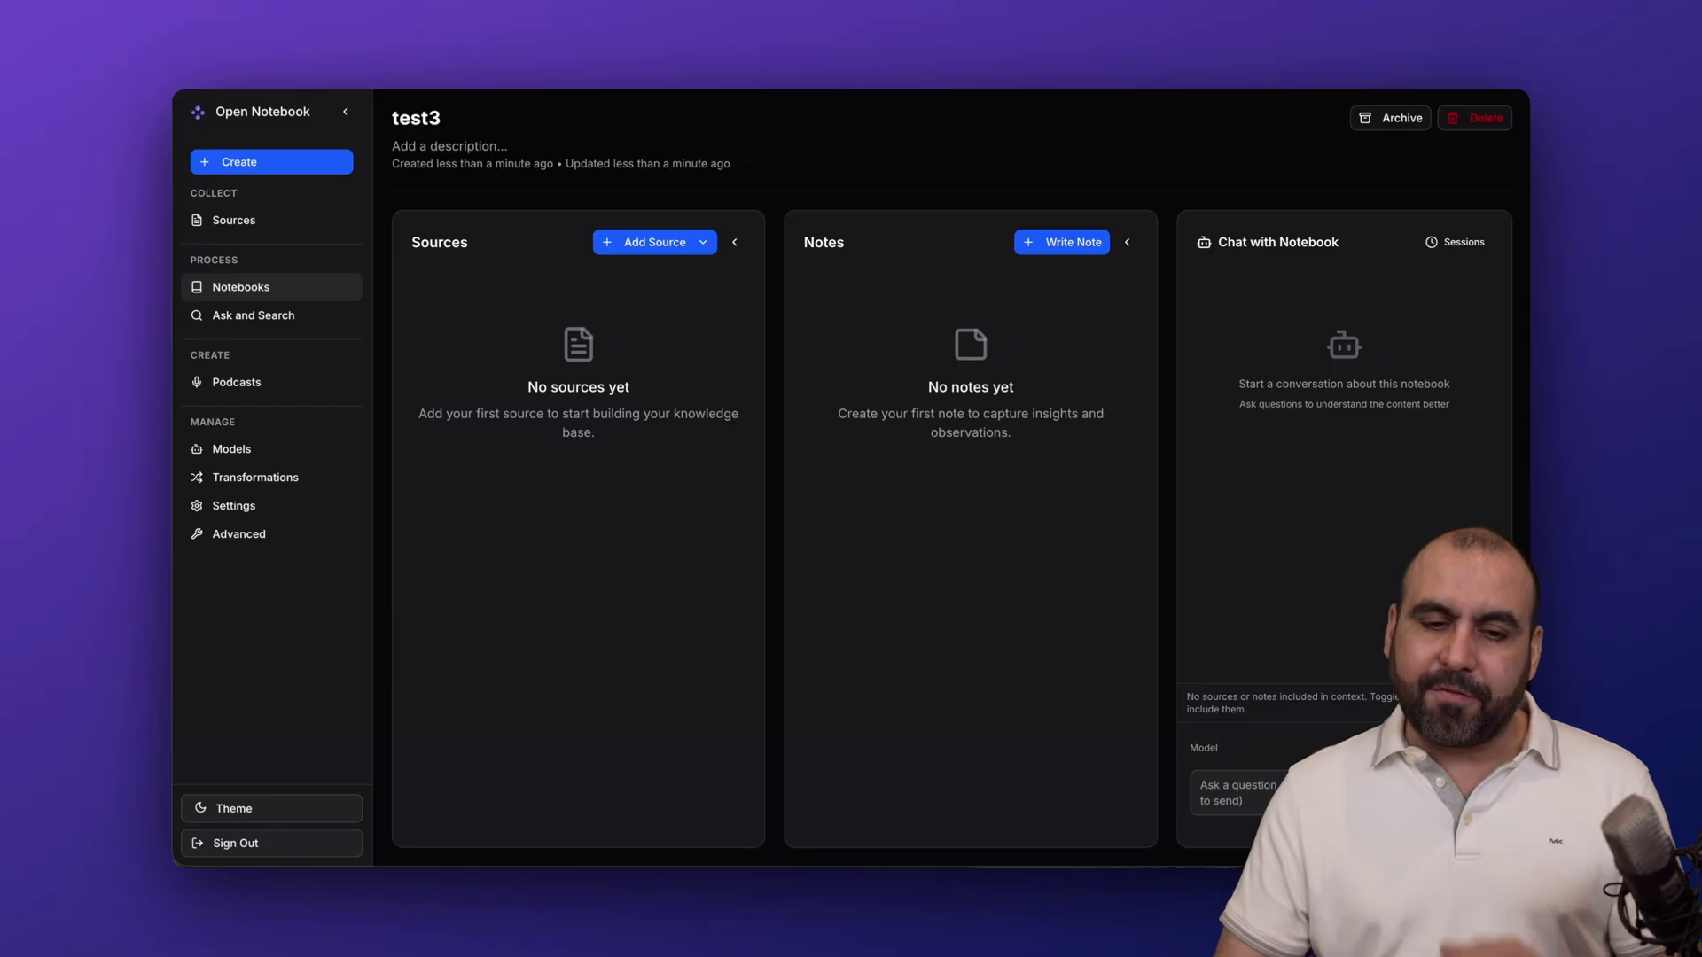
pyautogui.click(667, 243)
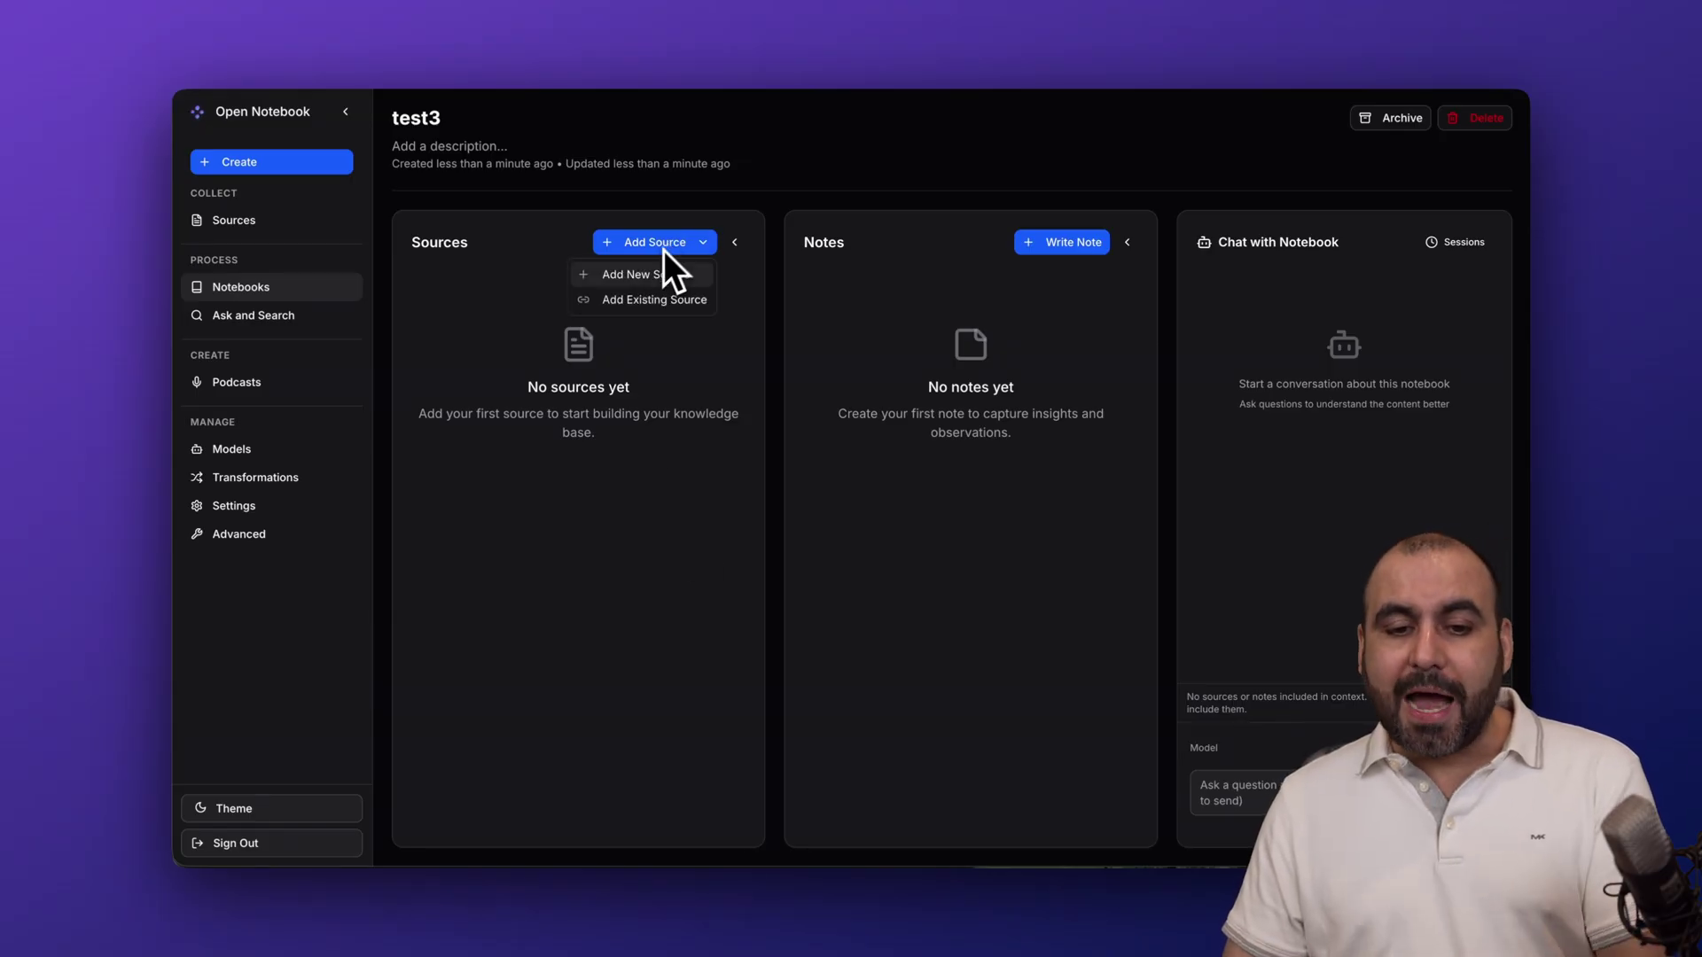
pyautogui.click(626, 276)
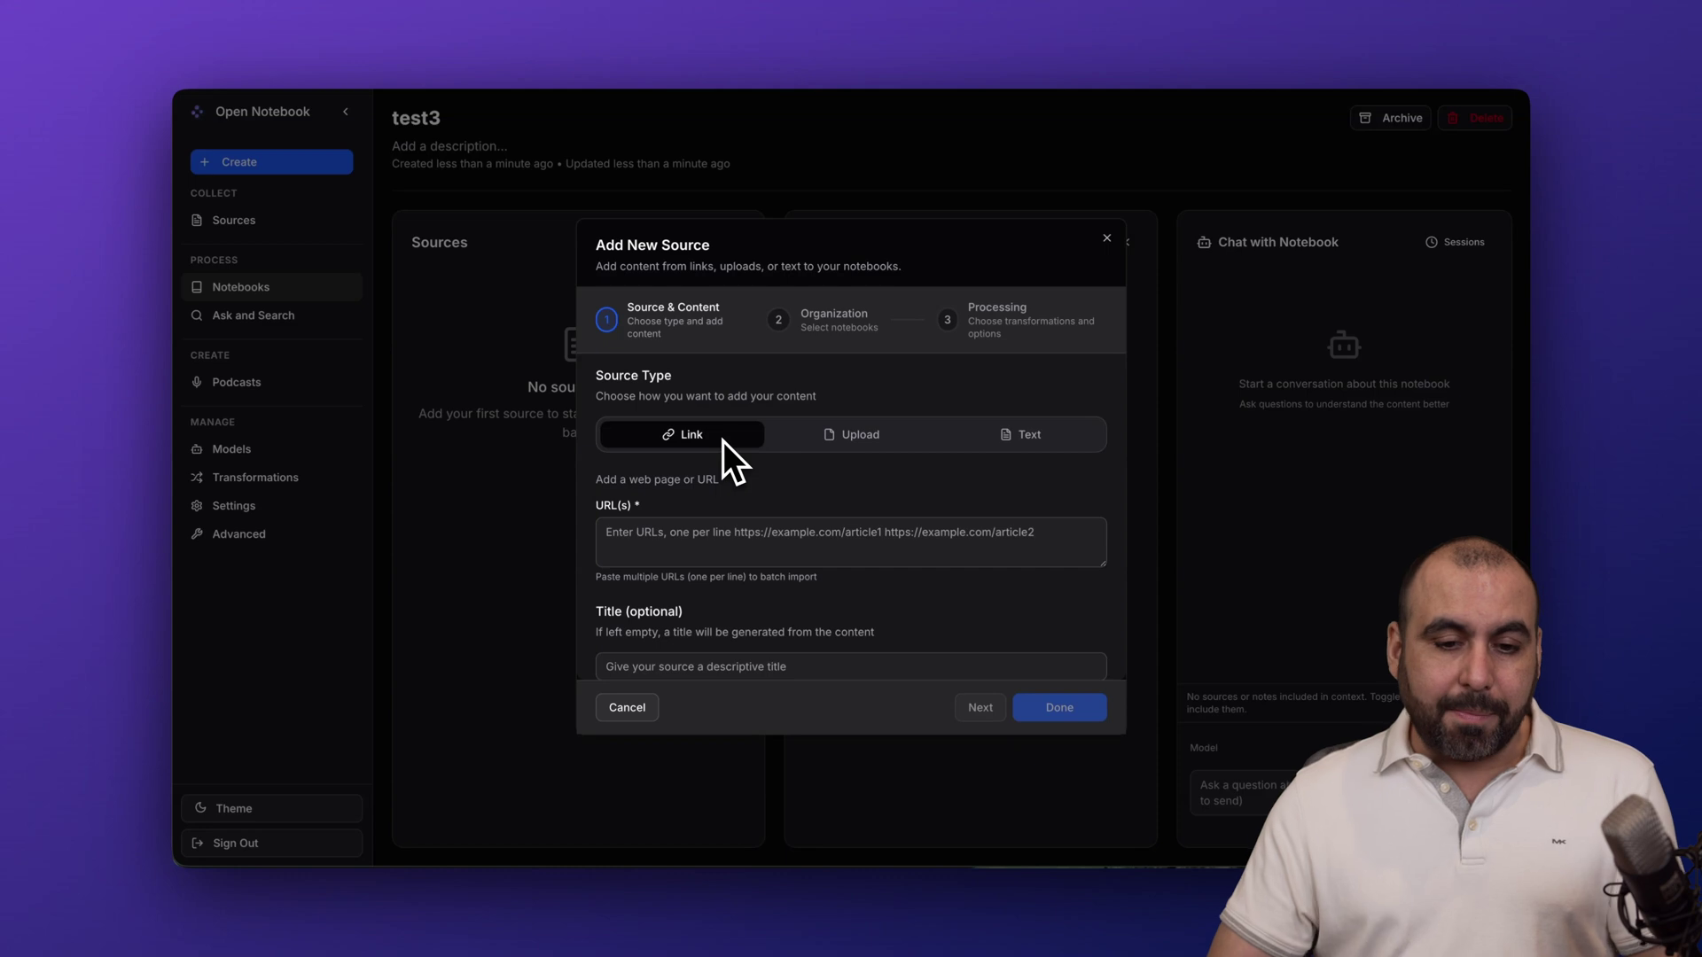
pyautogui.click(742, 534)
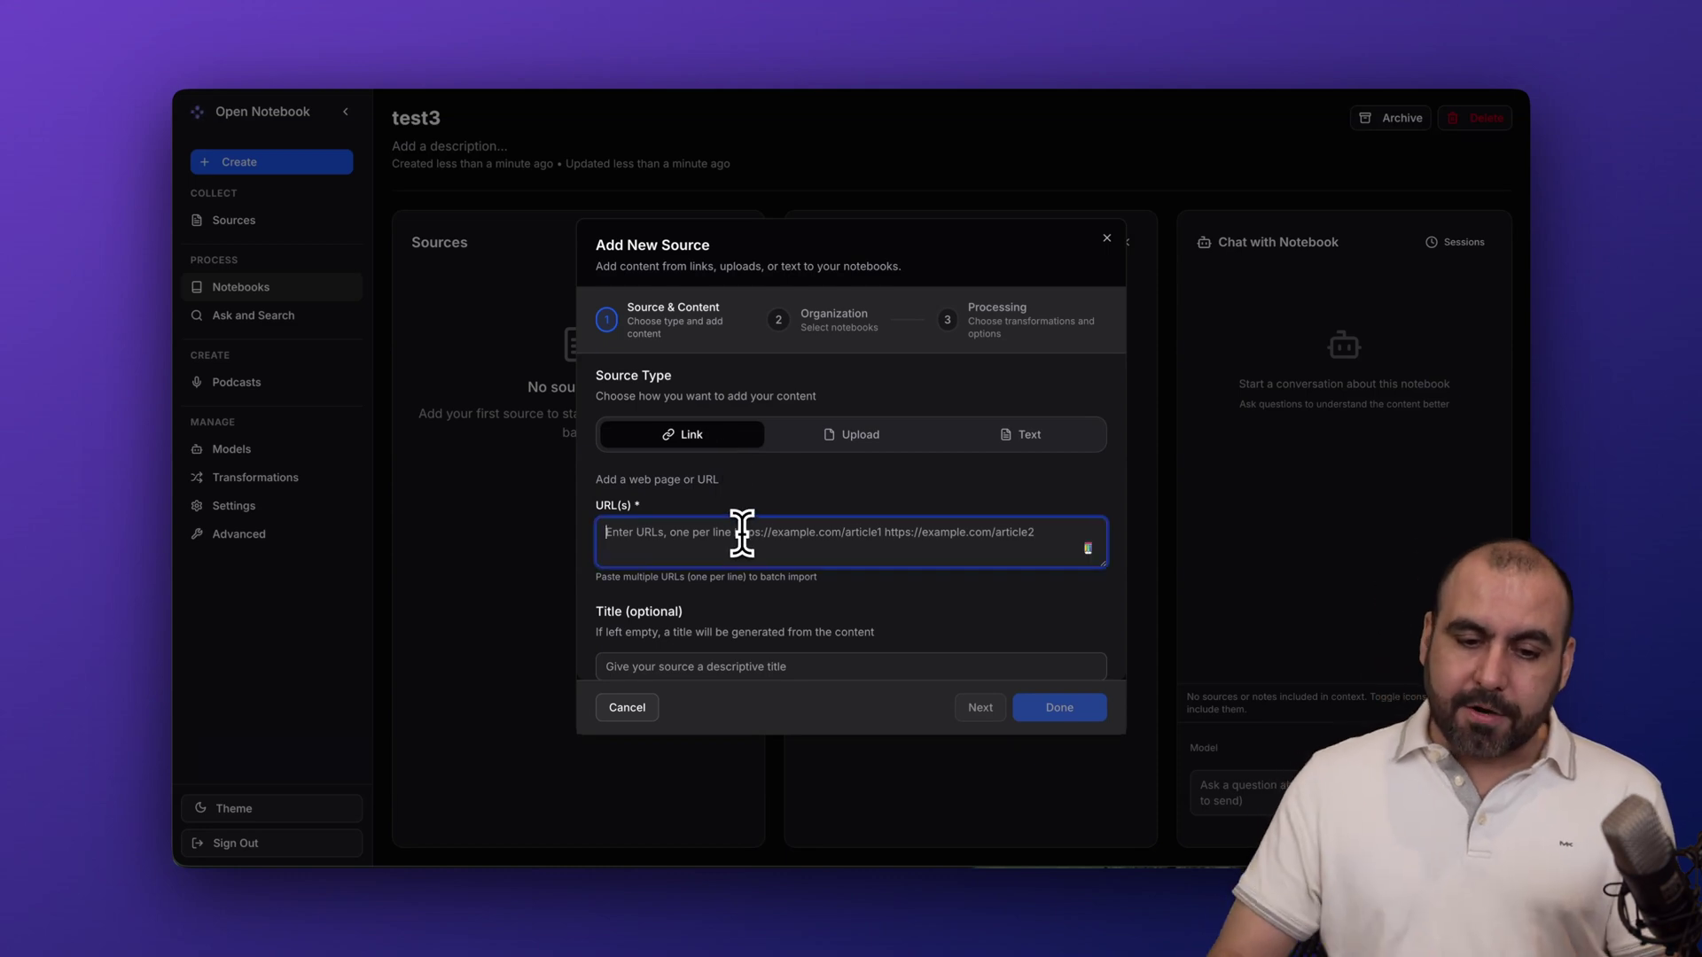
pyautogui.scroll(-1, 742, 536)
pyautogui.scroll(1, 684, 568)
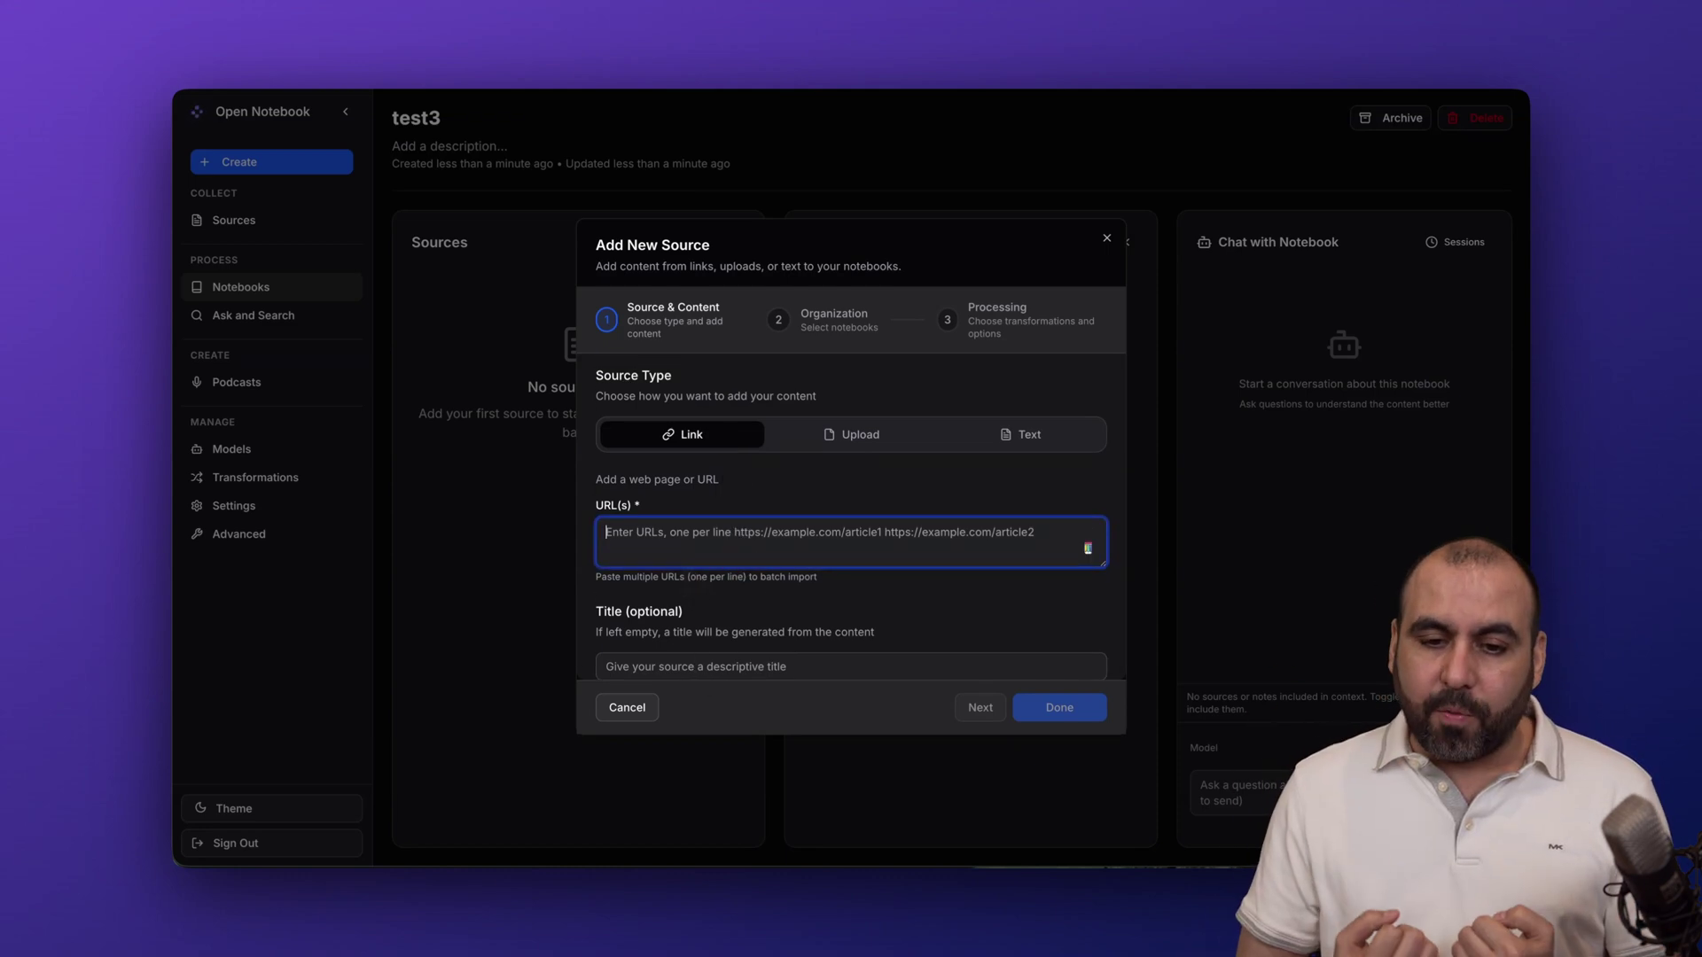
pyautogui.click(842, 436)
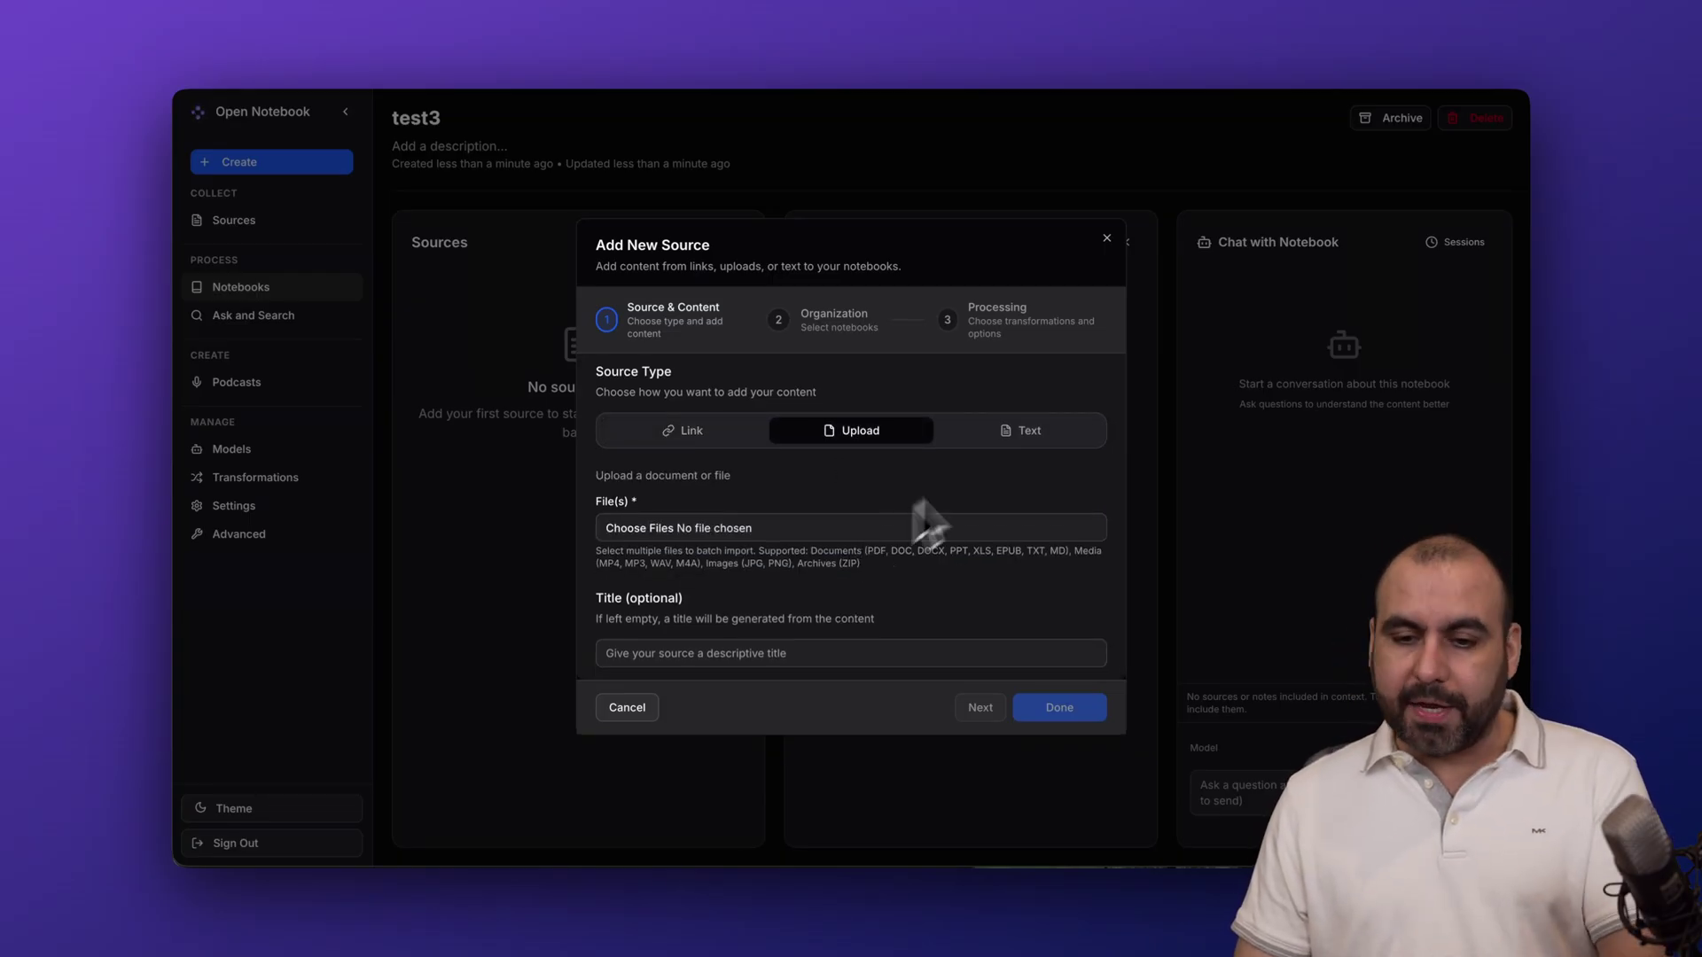
pyautogui.click(1019, 431)
pyautogui.click(708, 533)
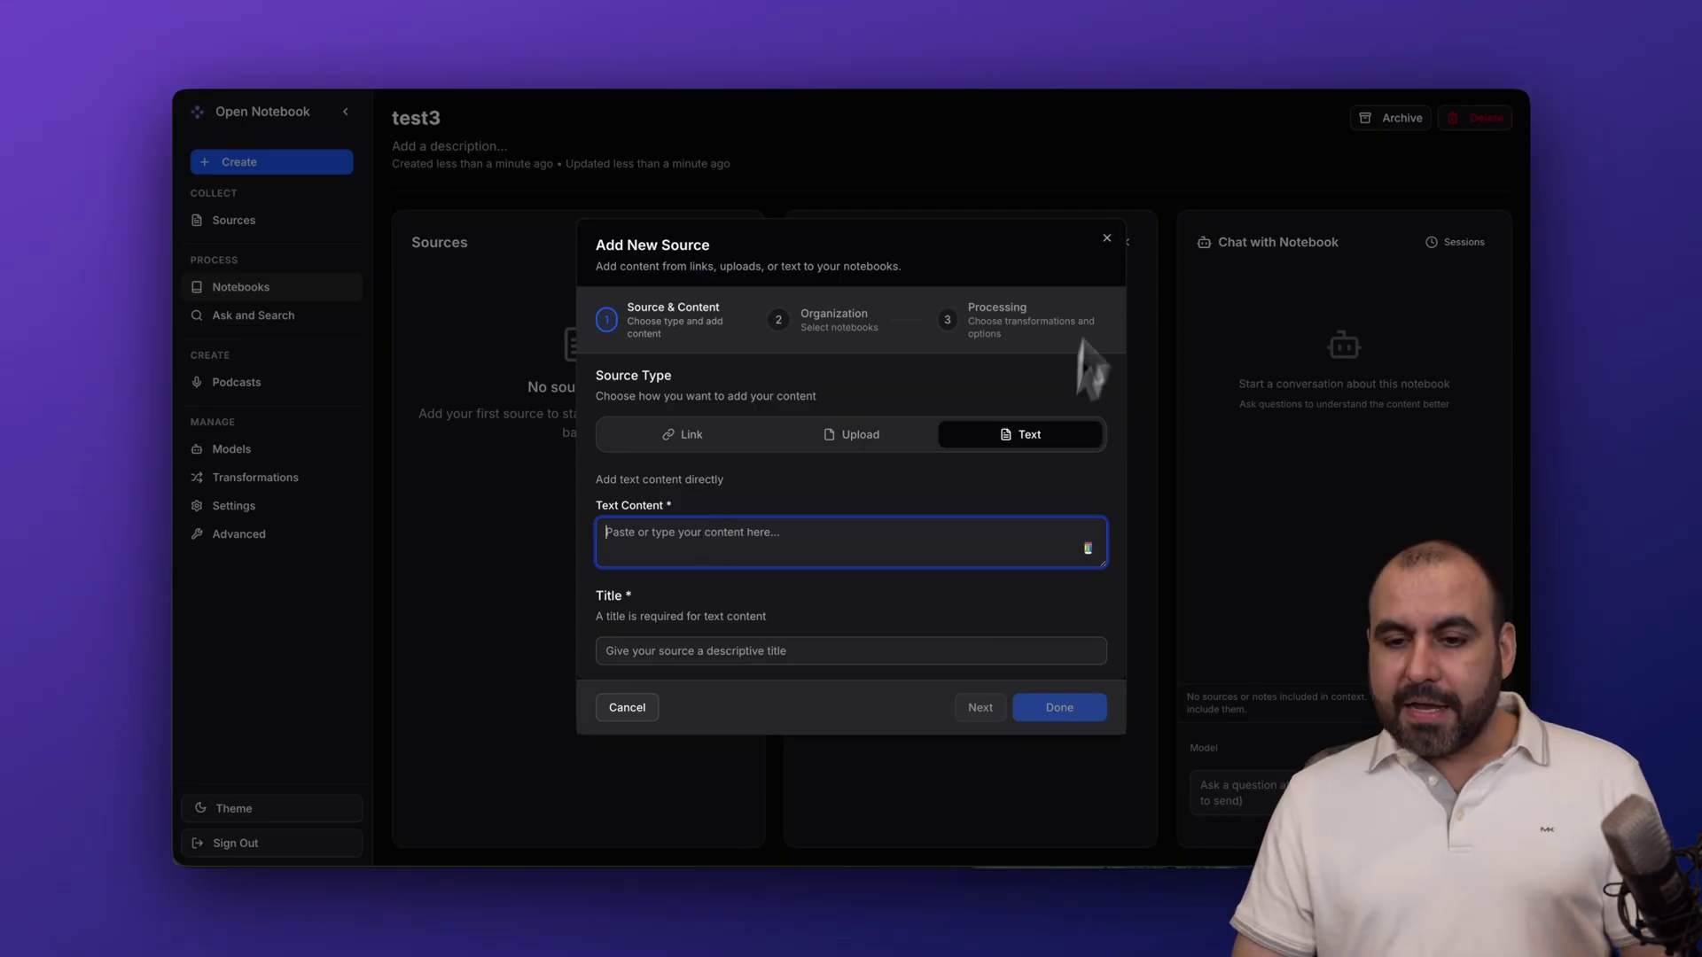
pyautogui.click(1107, 239)
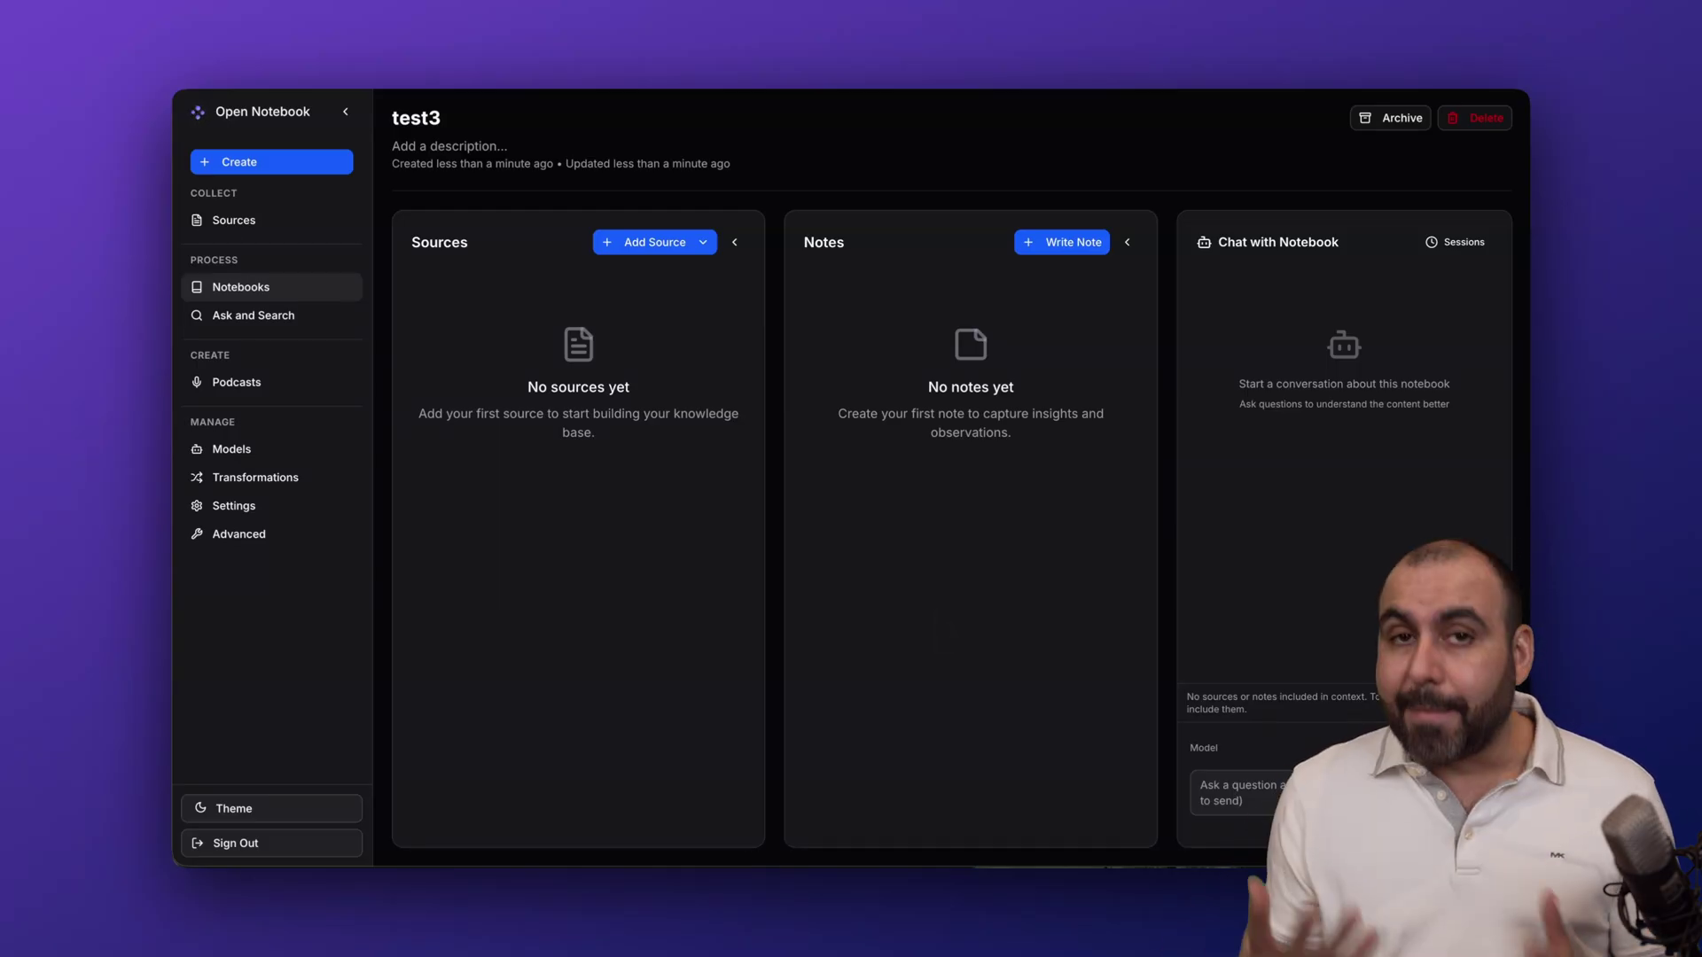
# Step: Add a note reading 'asdas d asd as das d das d' to test3
pyautogui.click(1067, 249)
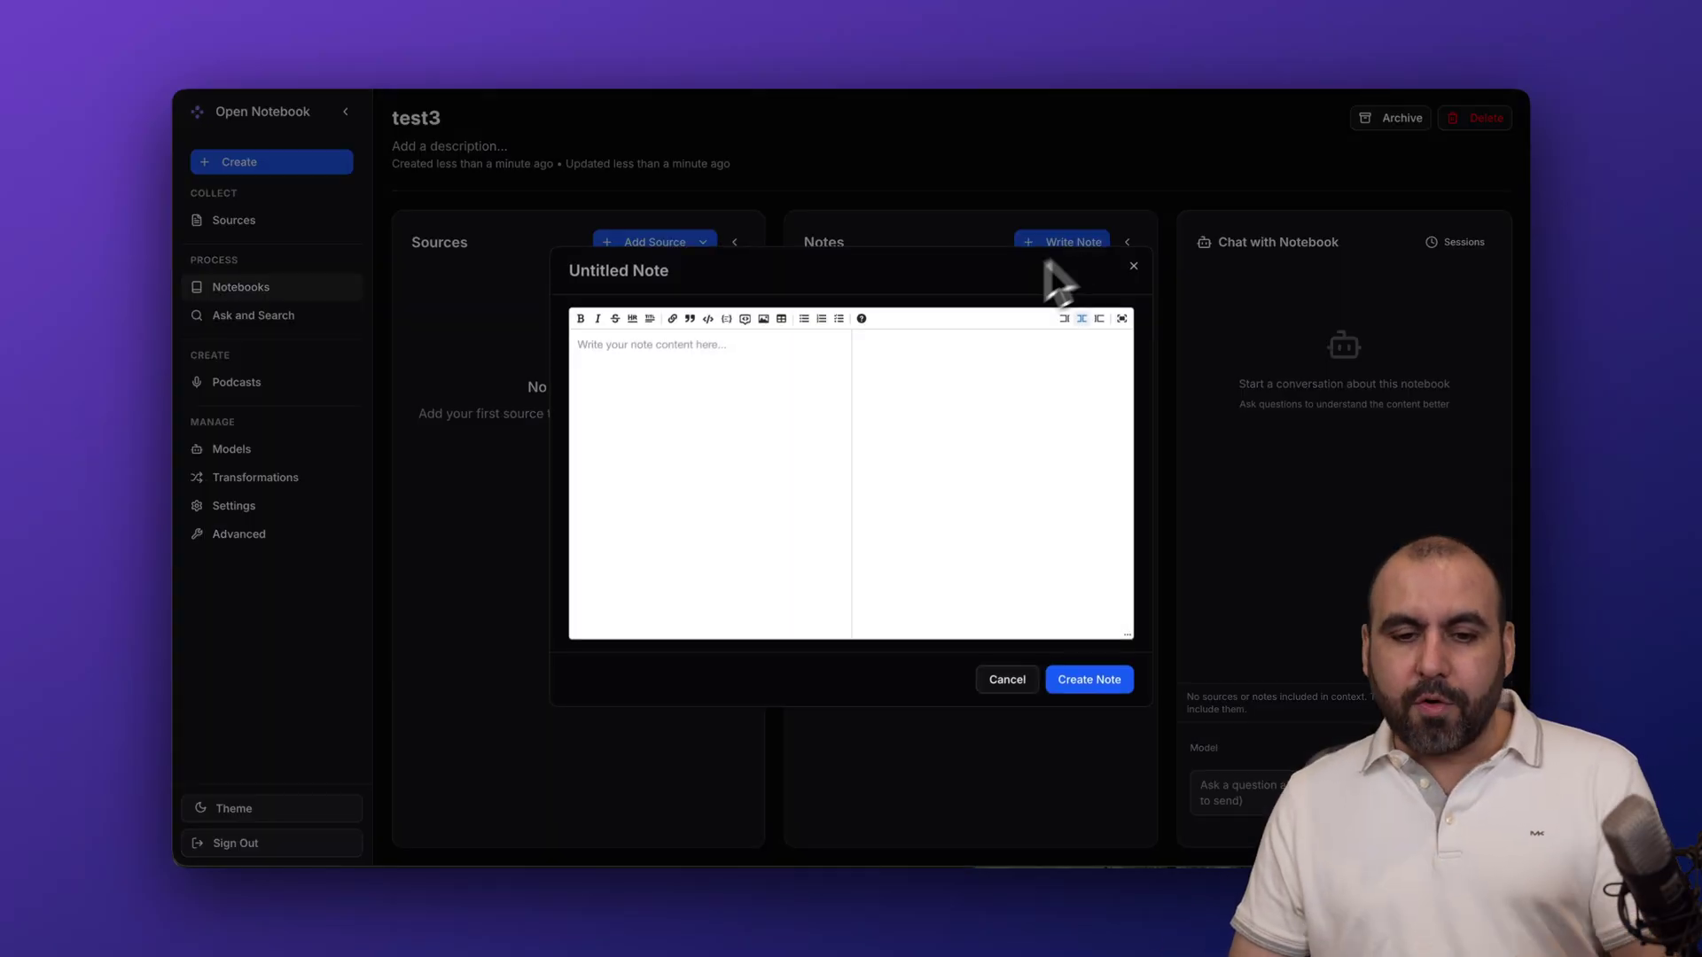
pyautogui.click(737, 392)
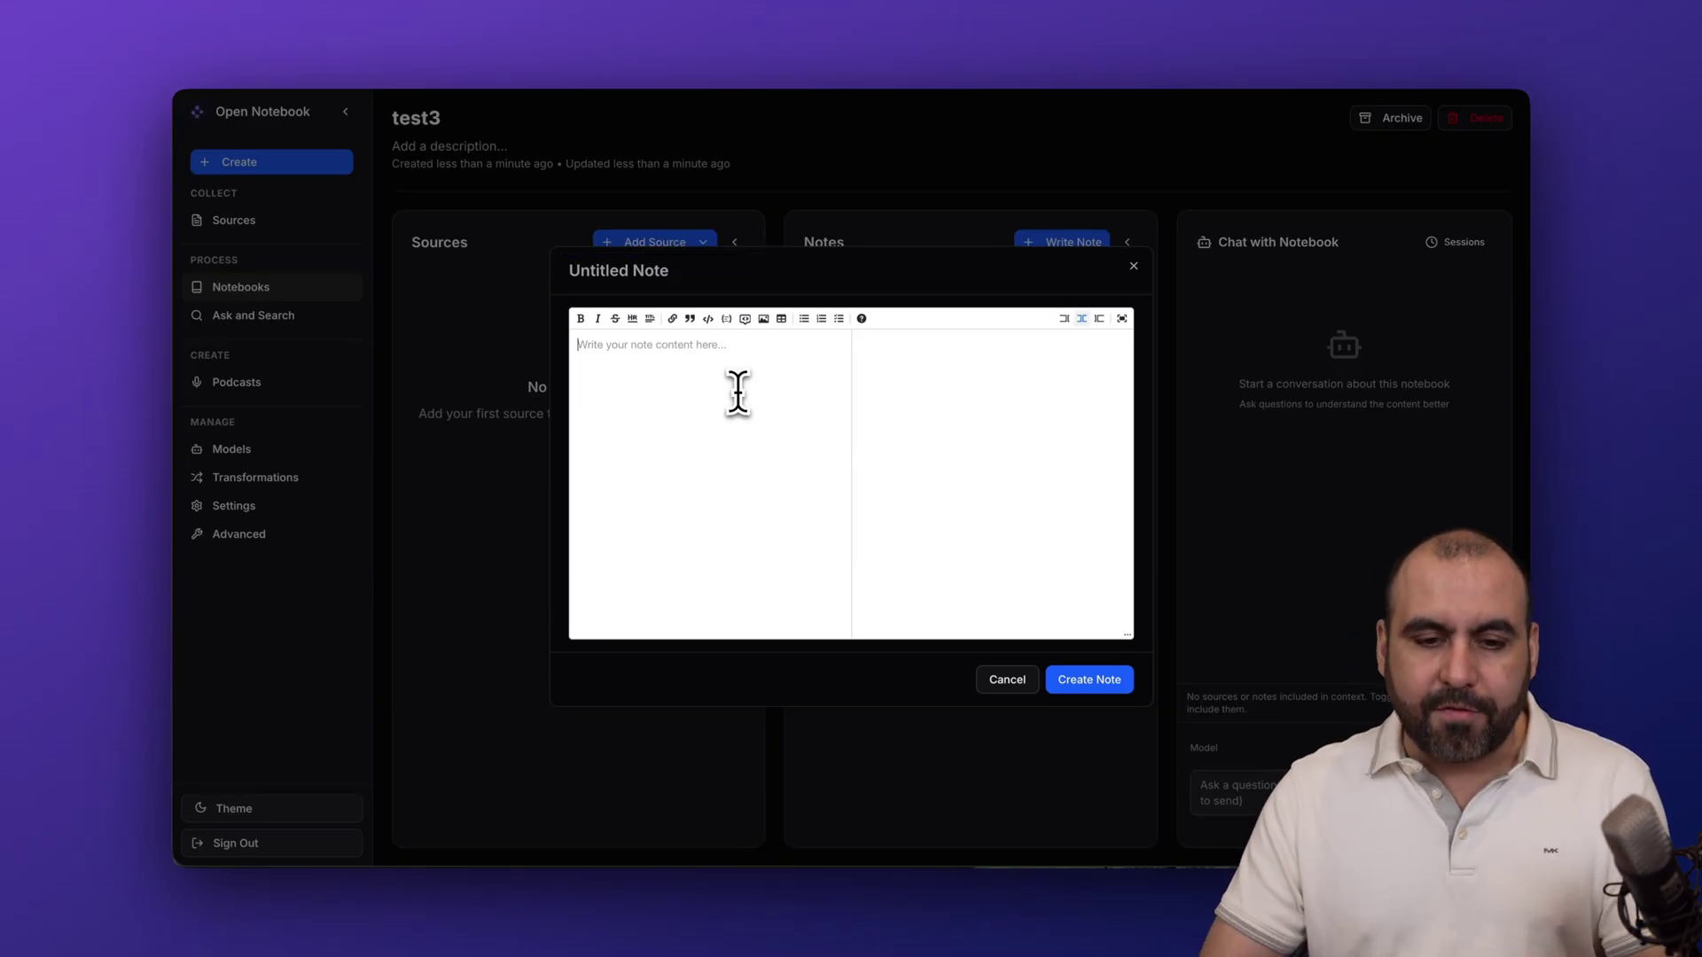
pyautogui.write('asdas d asd as das d das d')
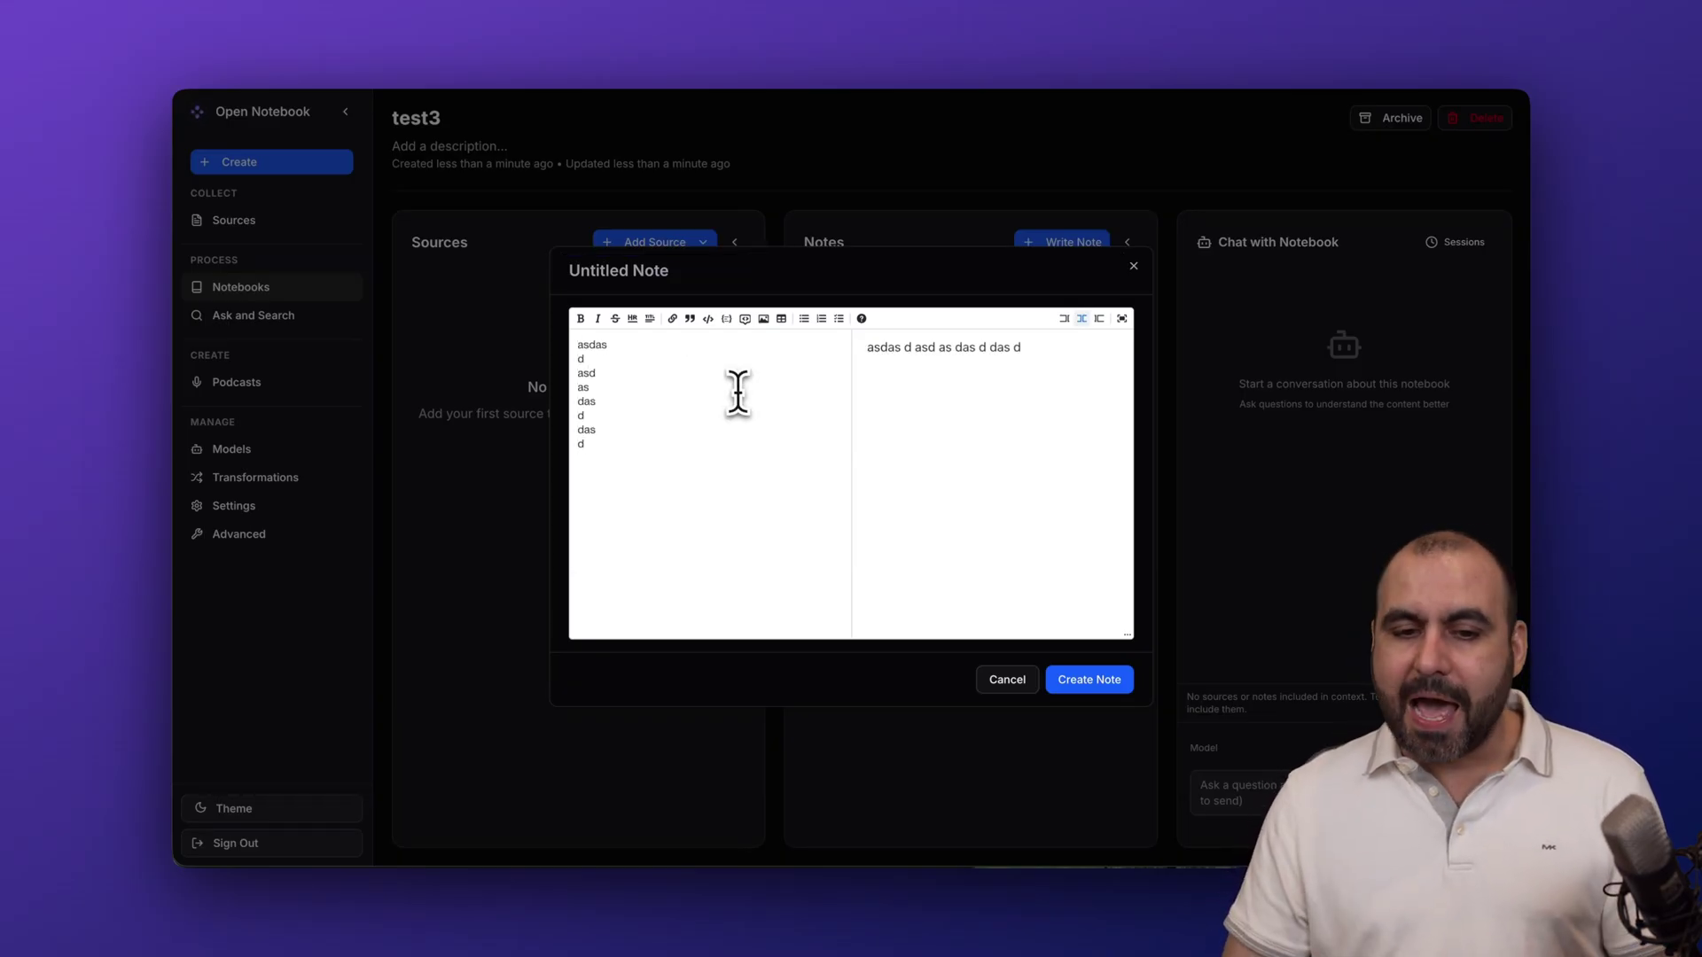
pyautogui.click(1089, 680)
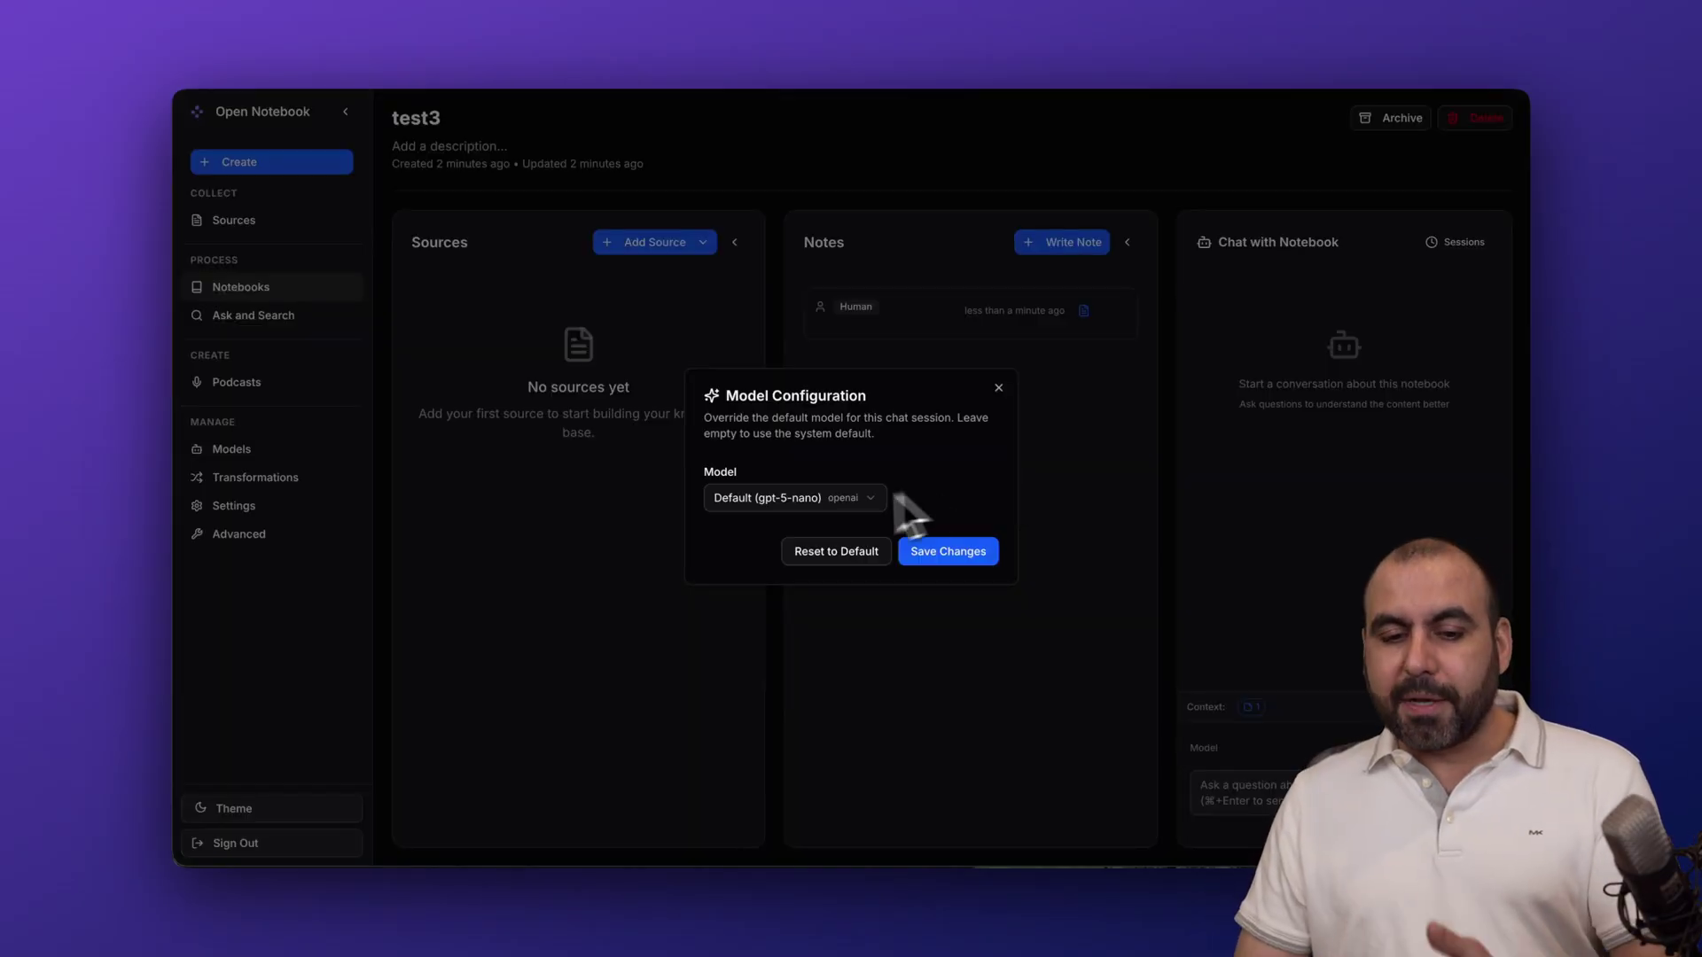
pyautogui.click(820, 498)
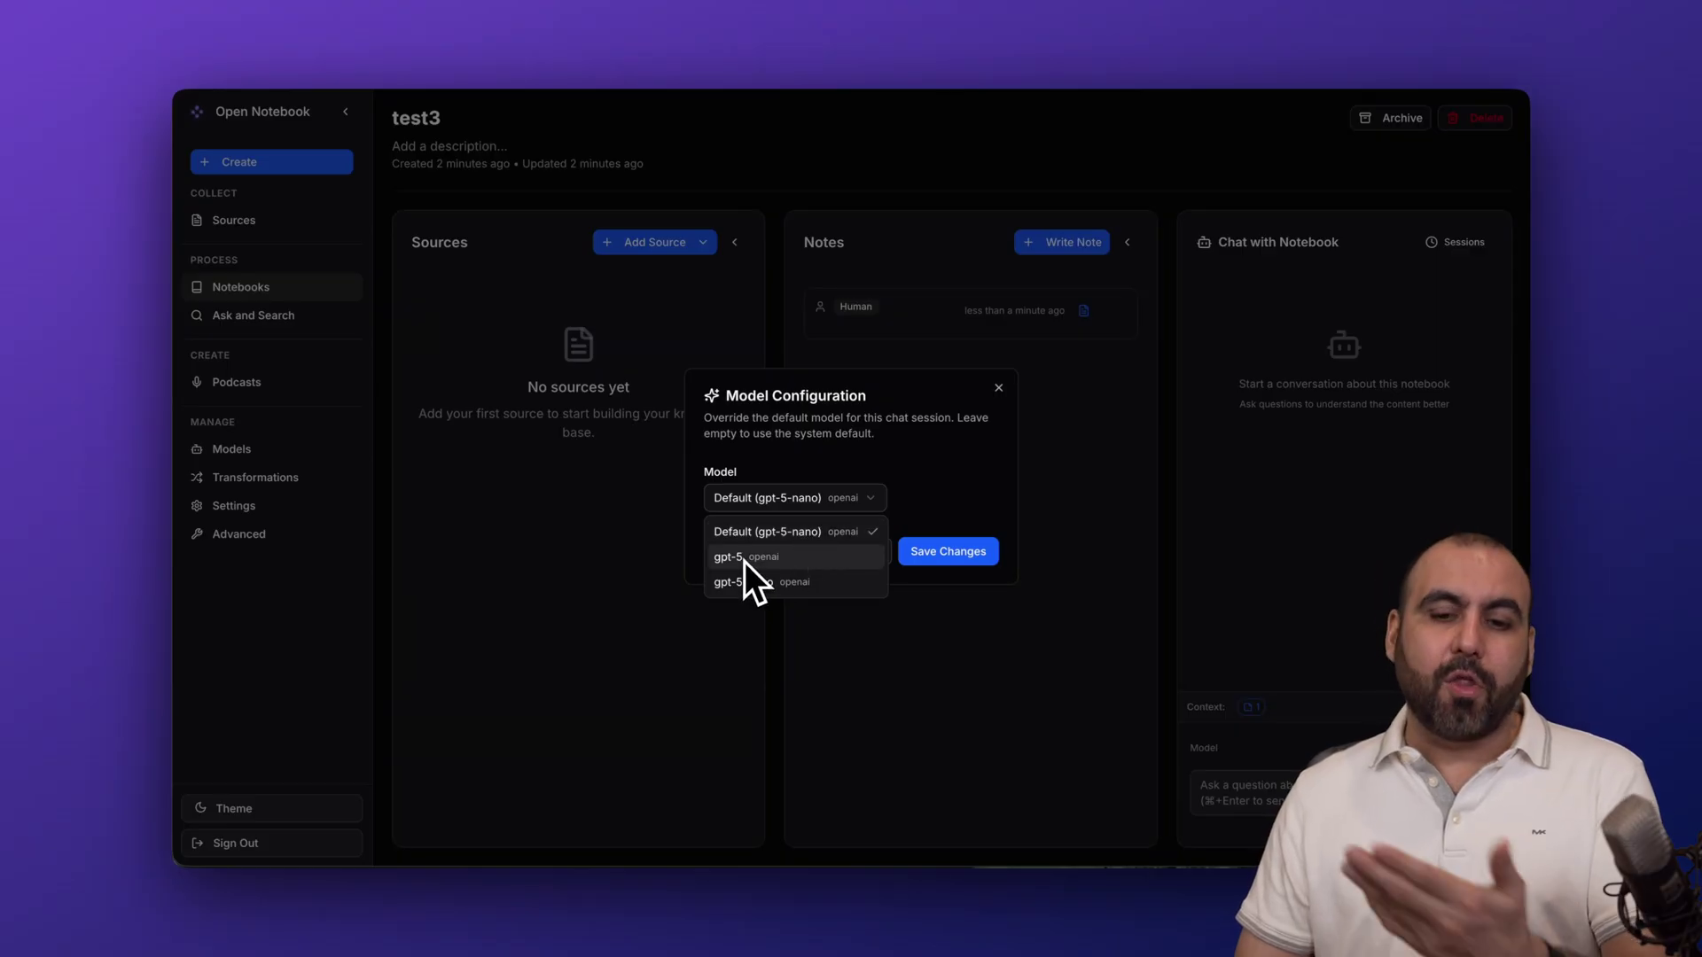
# Step: Keep gpt-5-nano as the chat model and ask the notebook chat 'what is this for'
pyautogui.click(923, 491)
pyautogui.click(1000, 389)
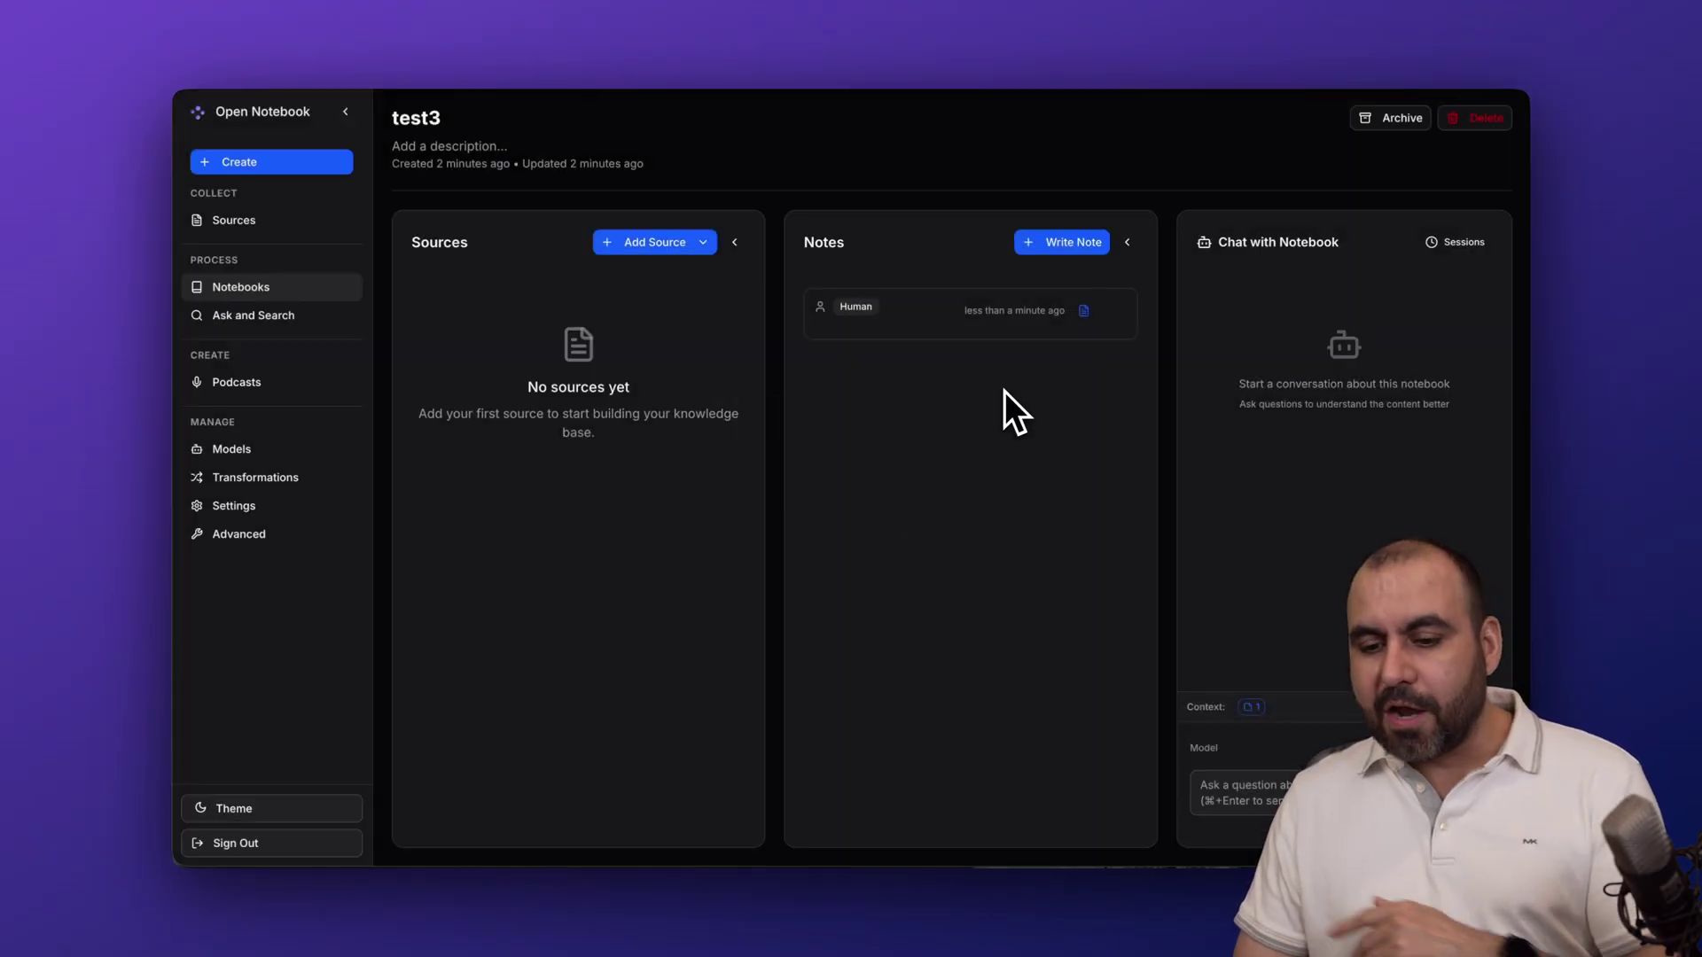
pyautogui.click(1261, 791)
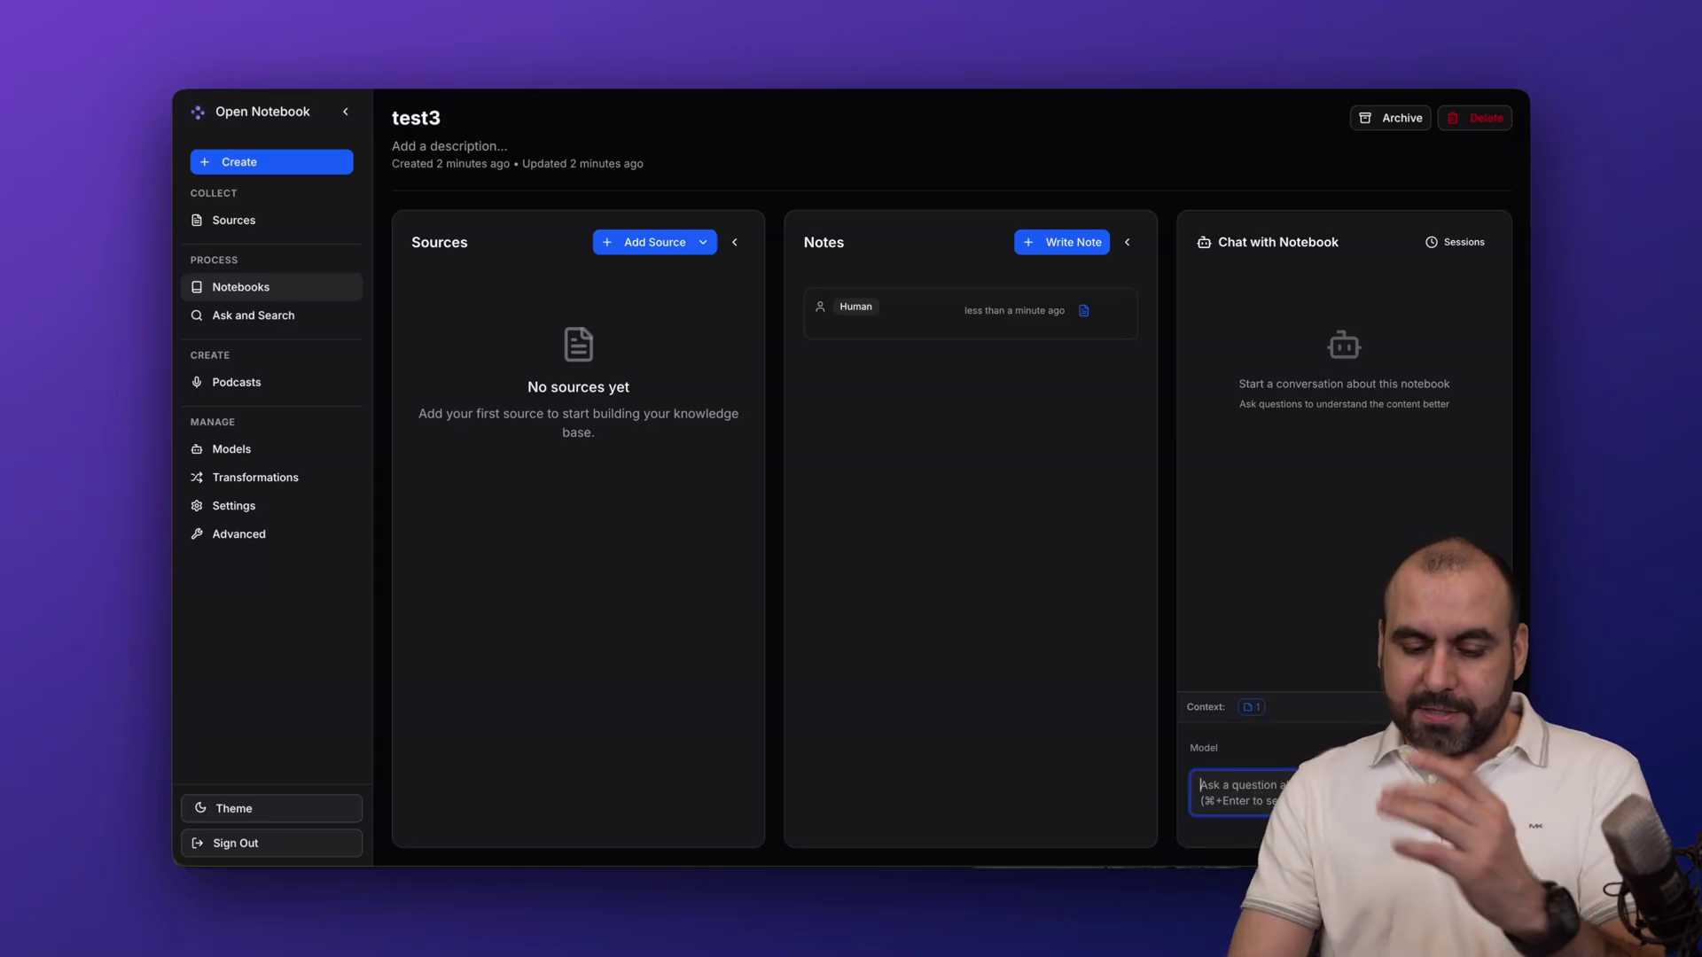
pyautogui.write('what is this for')
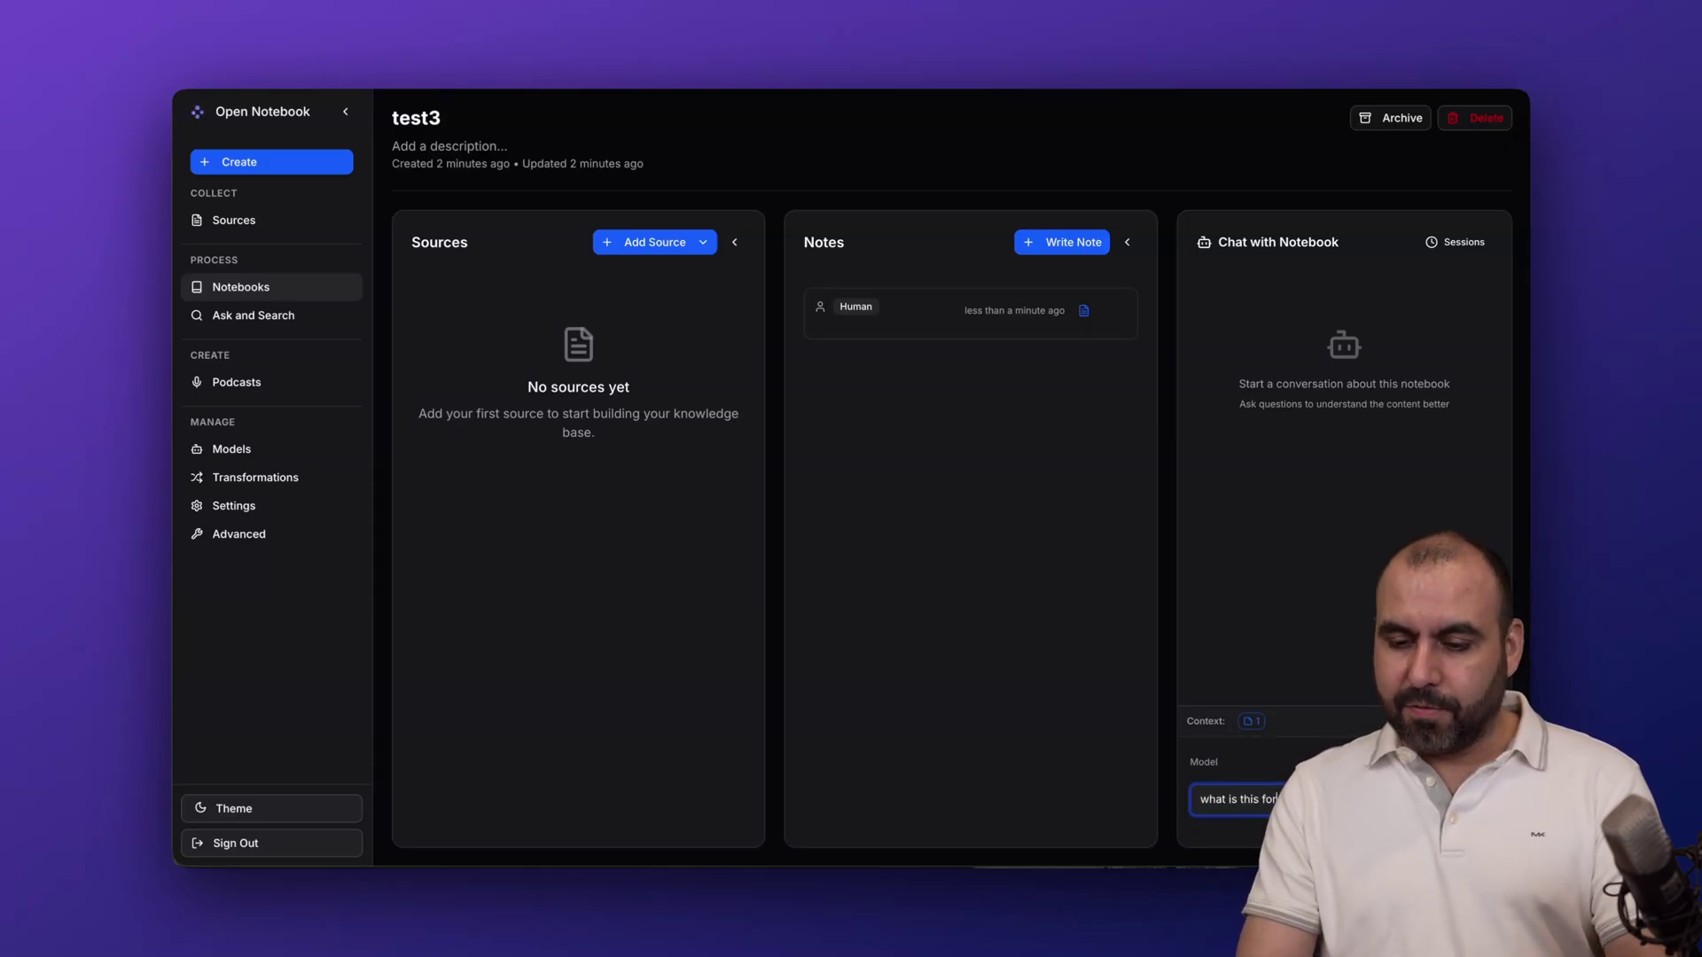
pyautogui.press('super+Return')
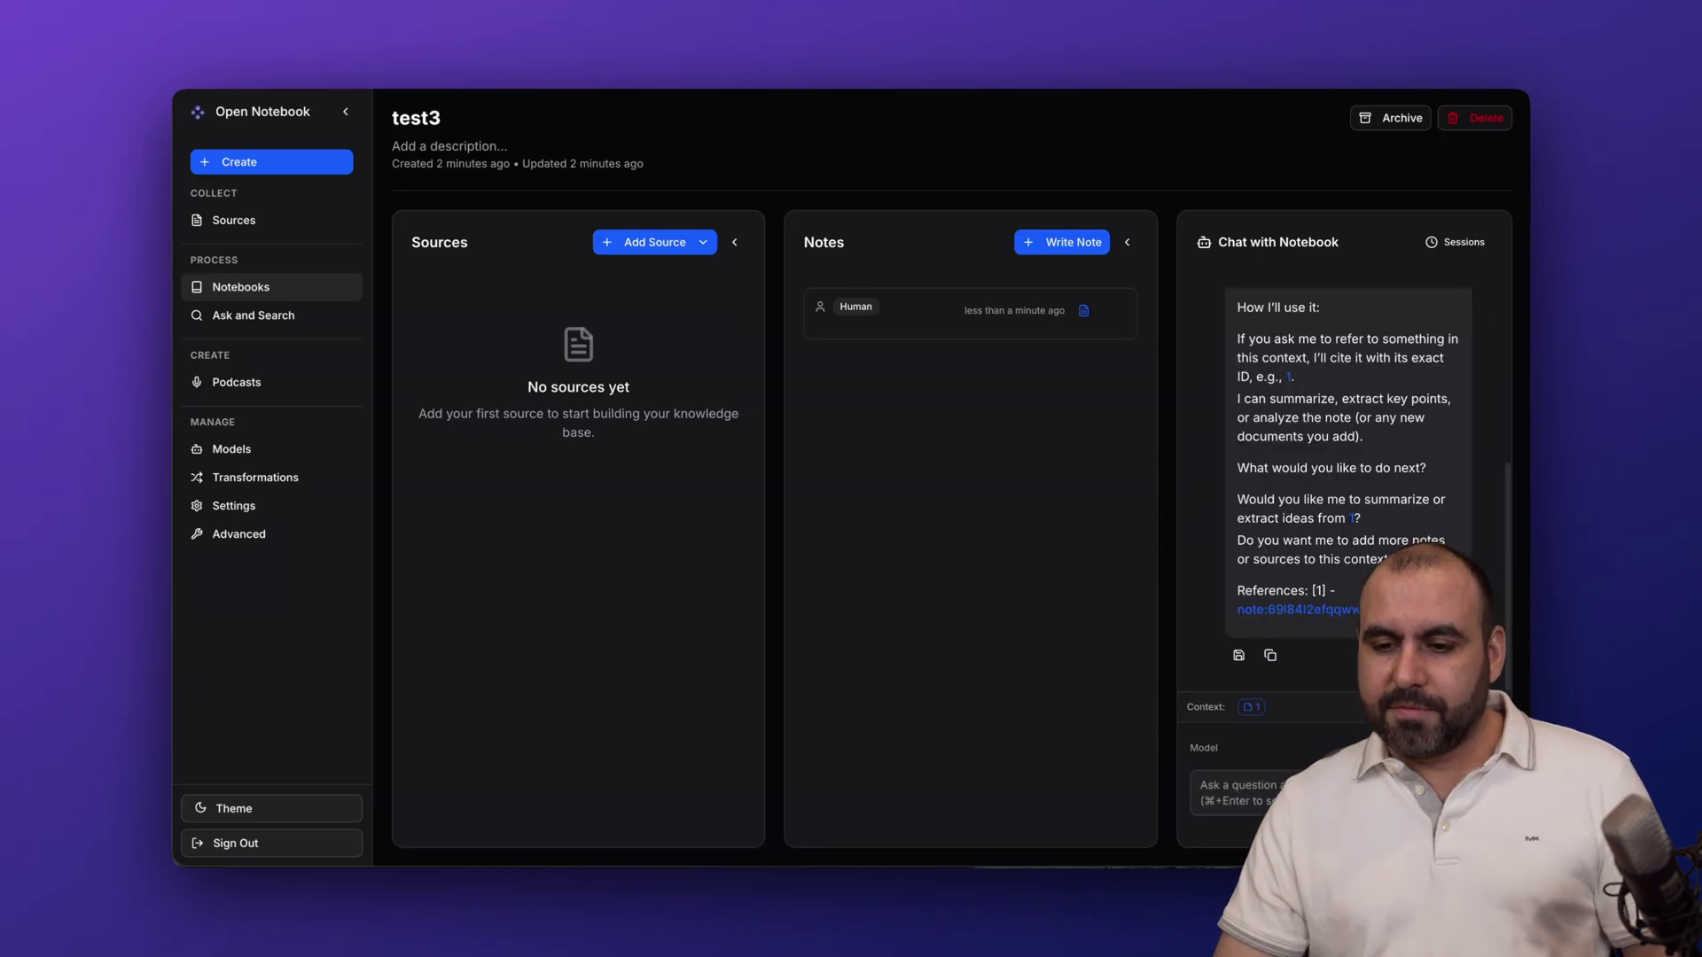
pyautogui.scroll(4, 1318, 377)
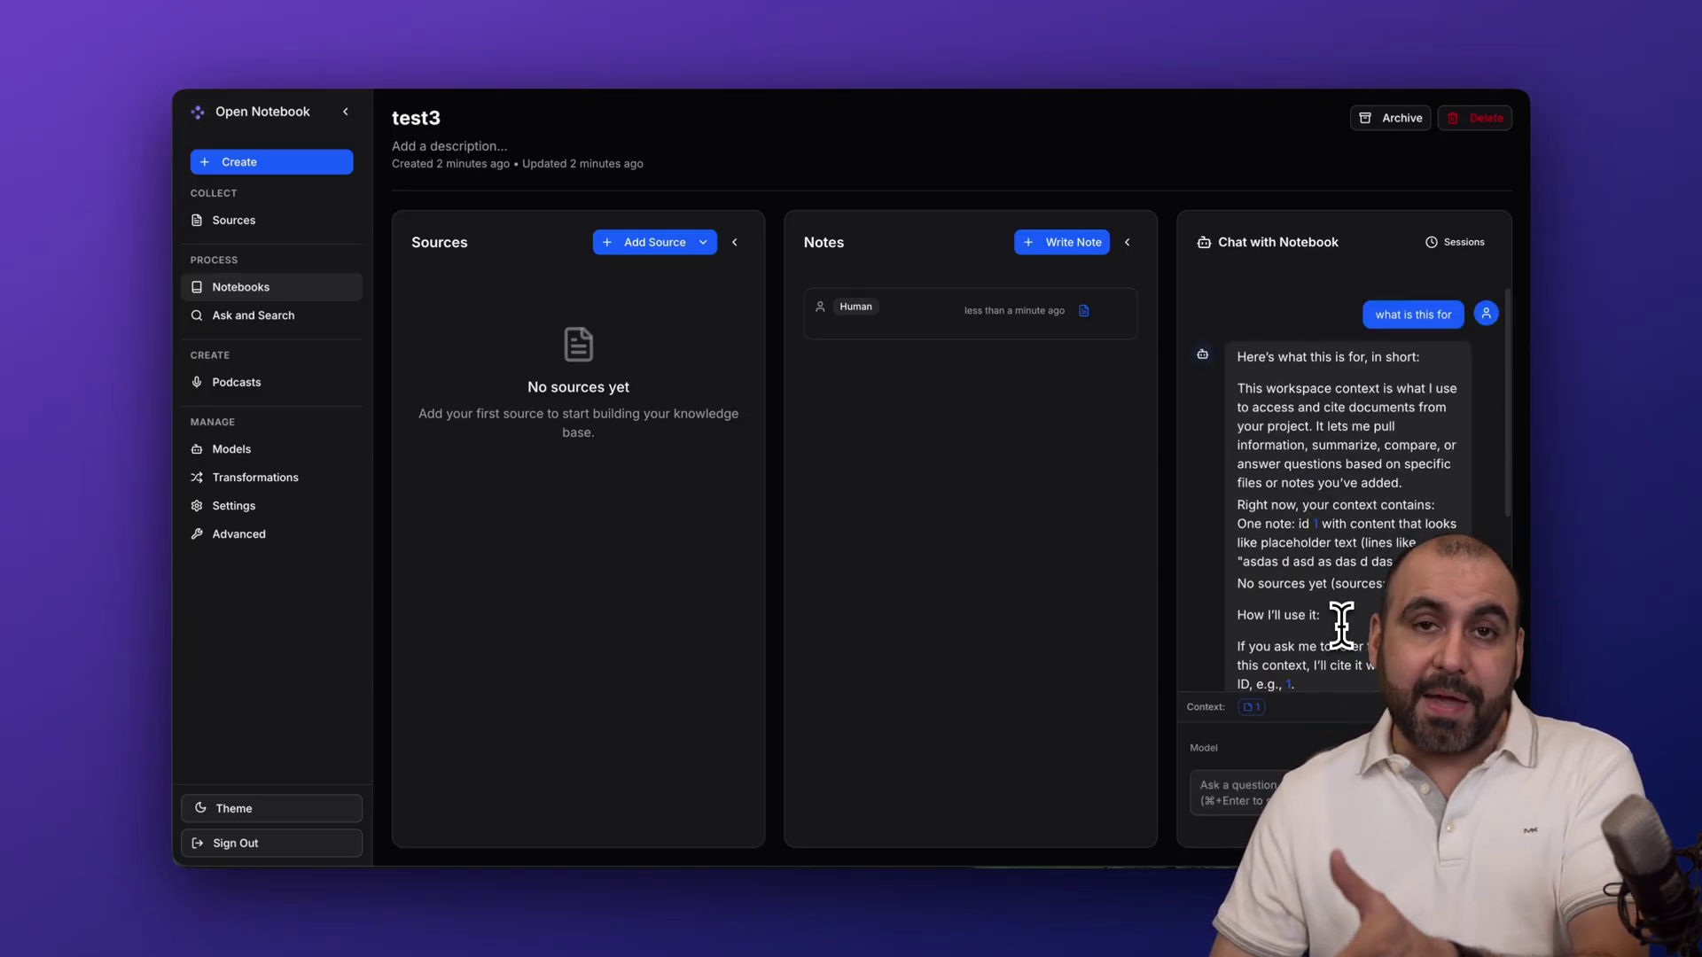
pyautogui.click(259, 321)
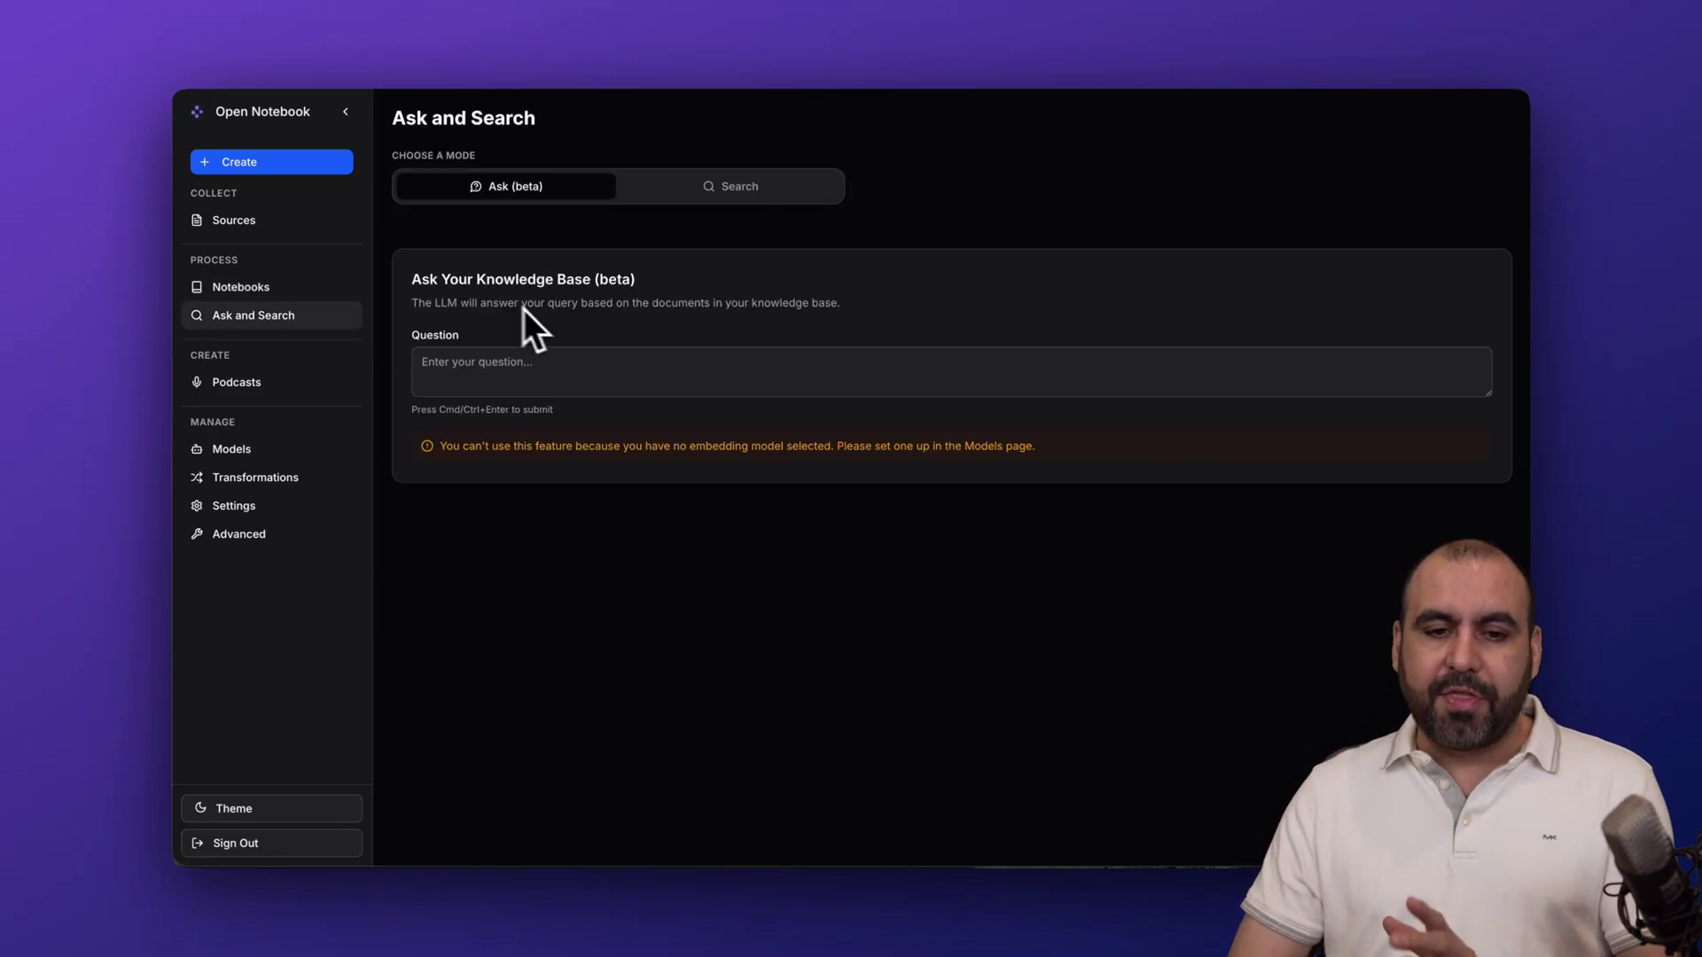
# Step: Read the Ask feature description and try the knowledge-base question box
pyautogui.moveTo(427, 302); pyautogui.dragTo(870, 305)
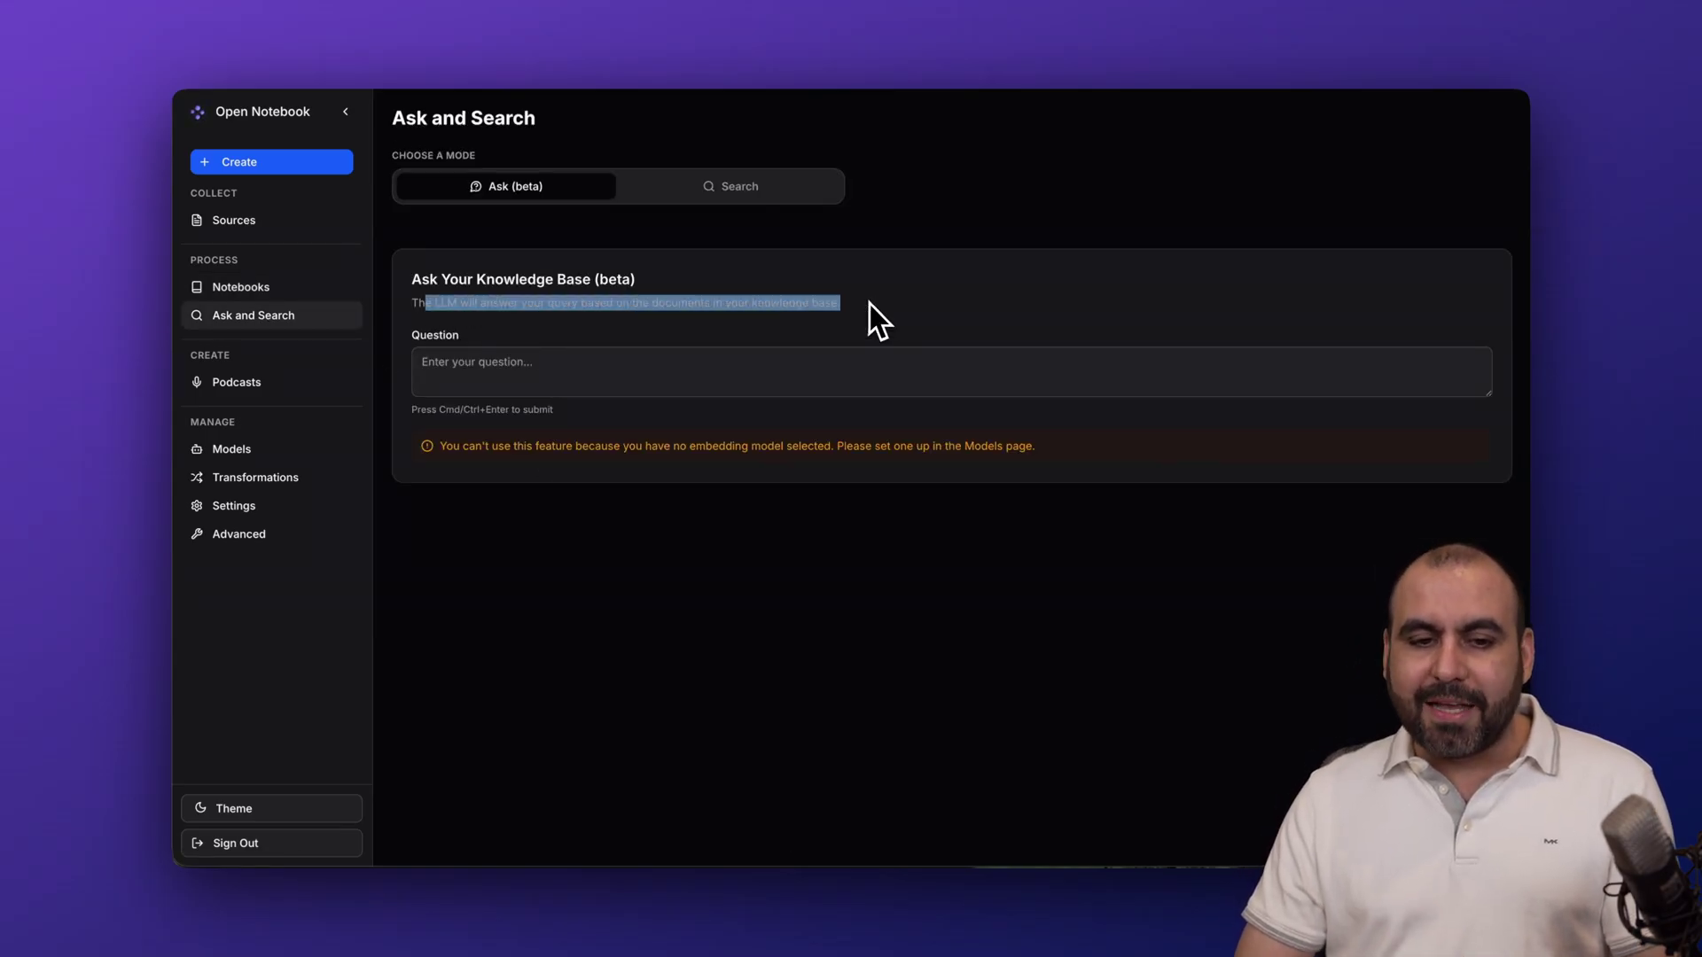
pyautogui.click(869, 305)
pyautogui.click(764, 379)
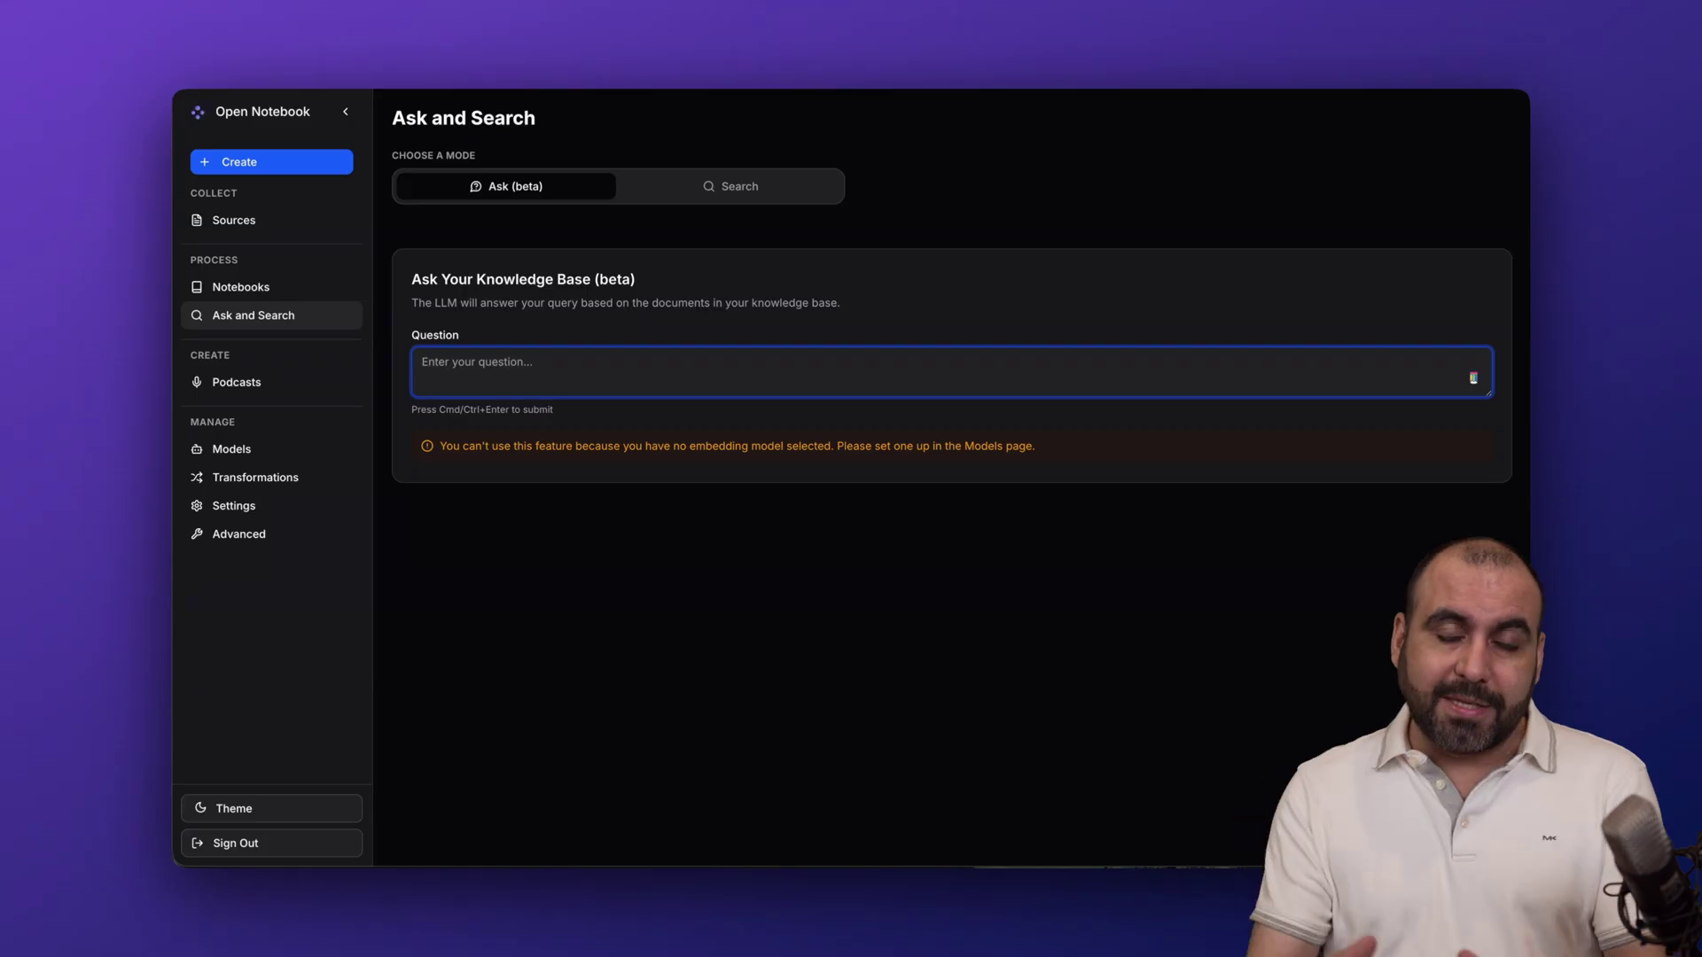
# Step: Switch to keyword Search and try a query, then leave for the model settings page
pyautogui.click(794, 186)
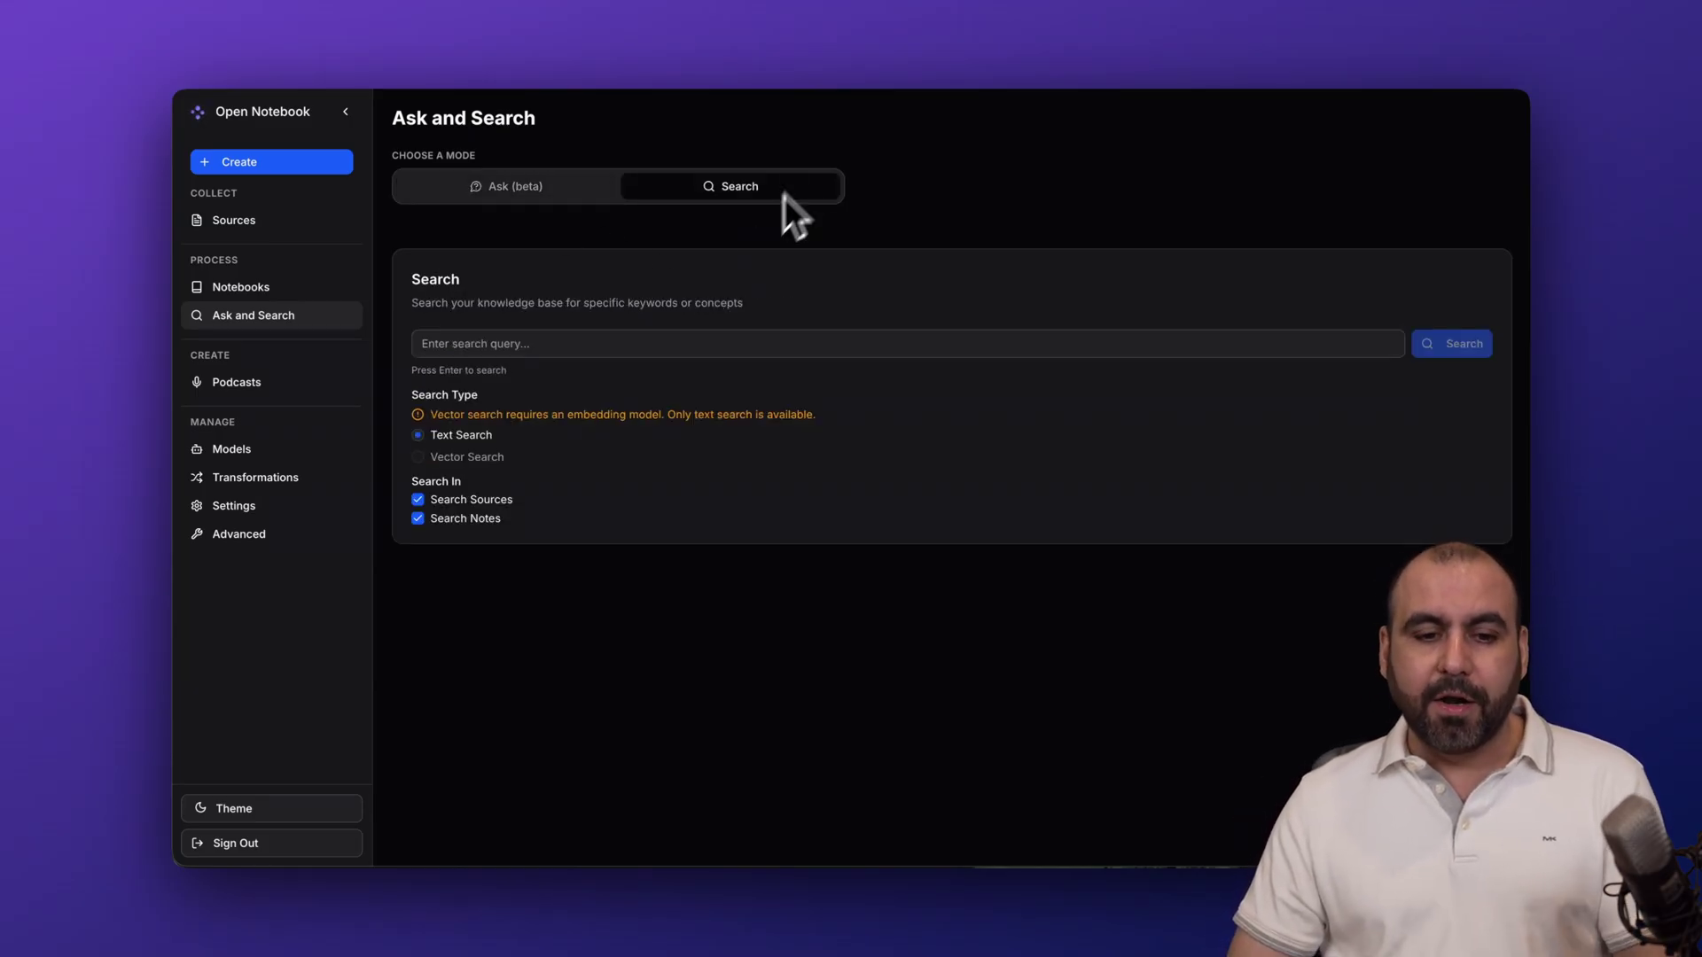
pyautogui.click(452, 343)
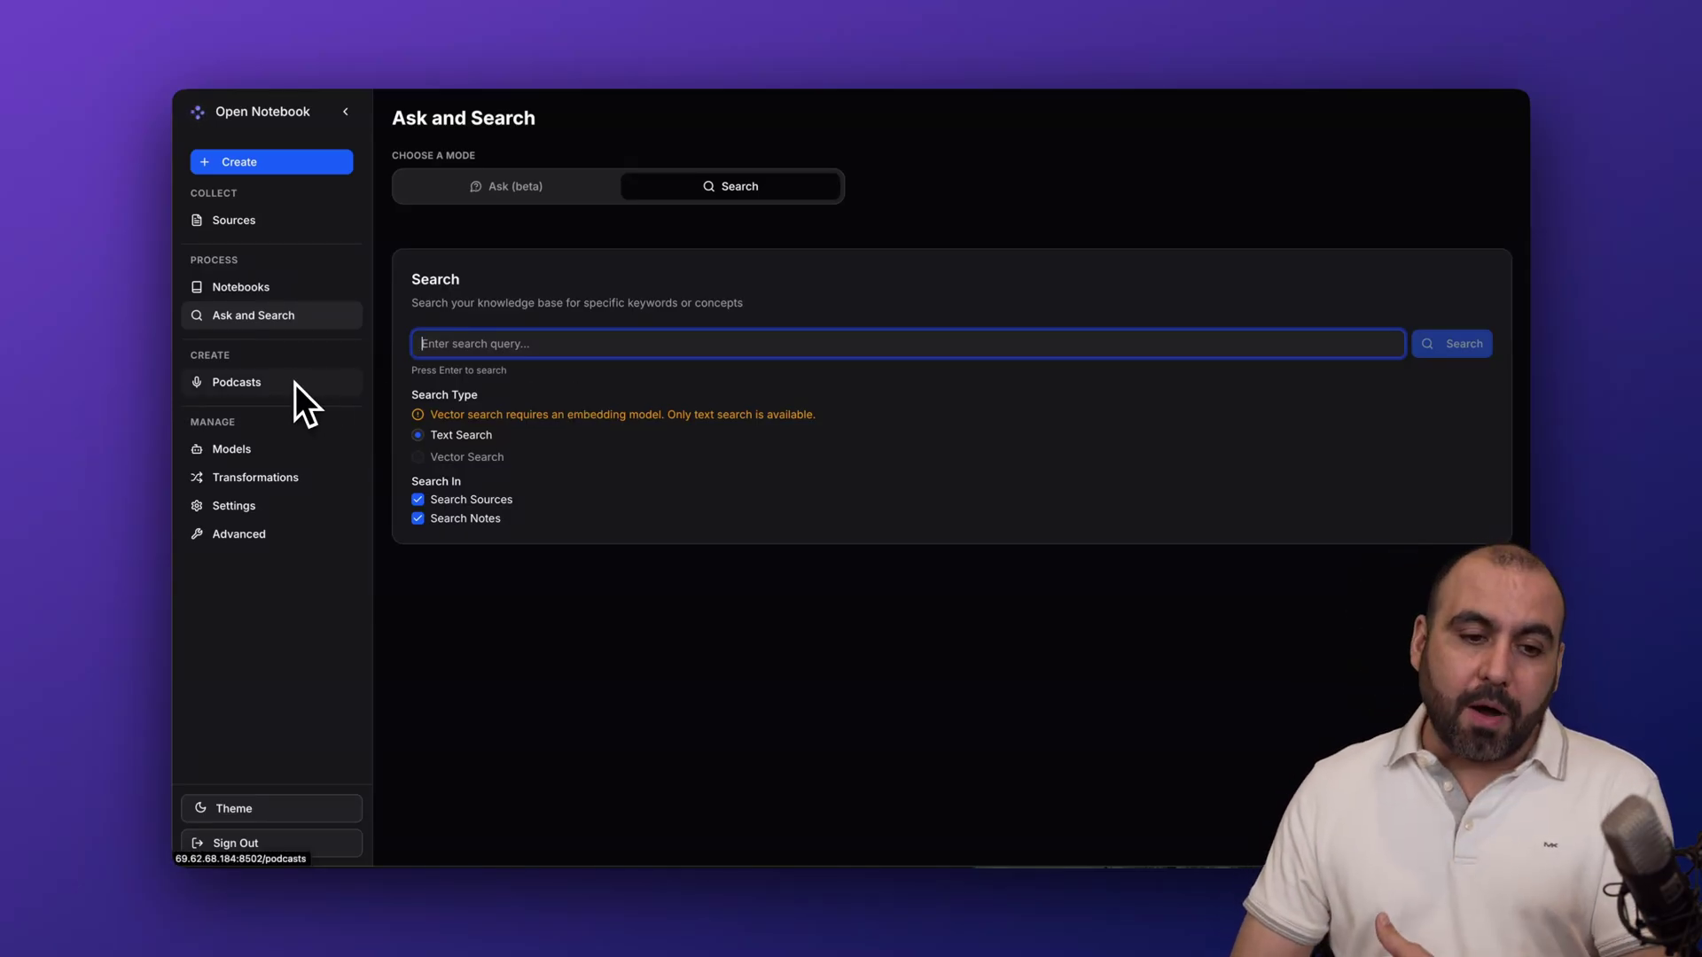
pyautogui.click(248, 471)
pyautogui.click(242, 452)
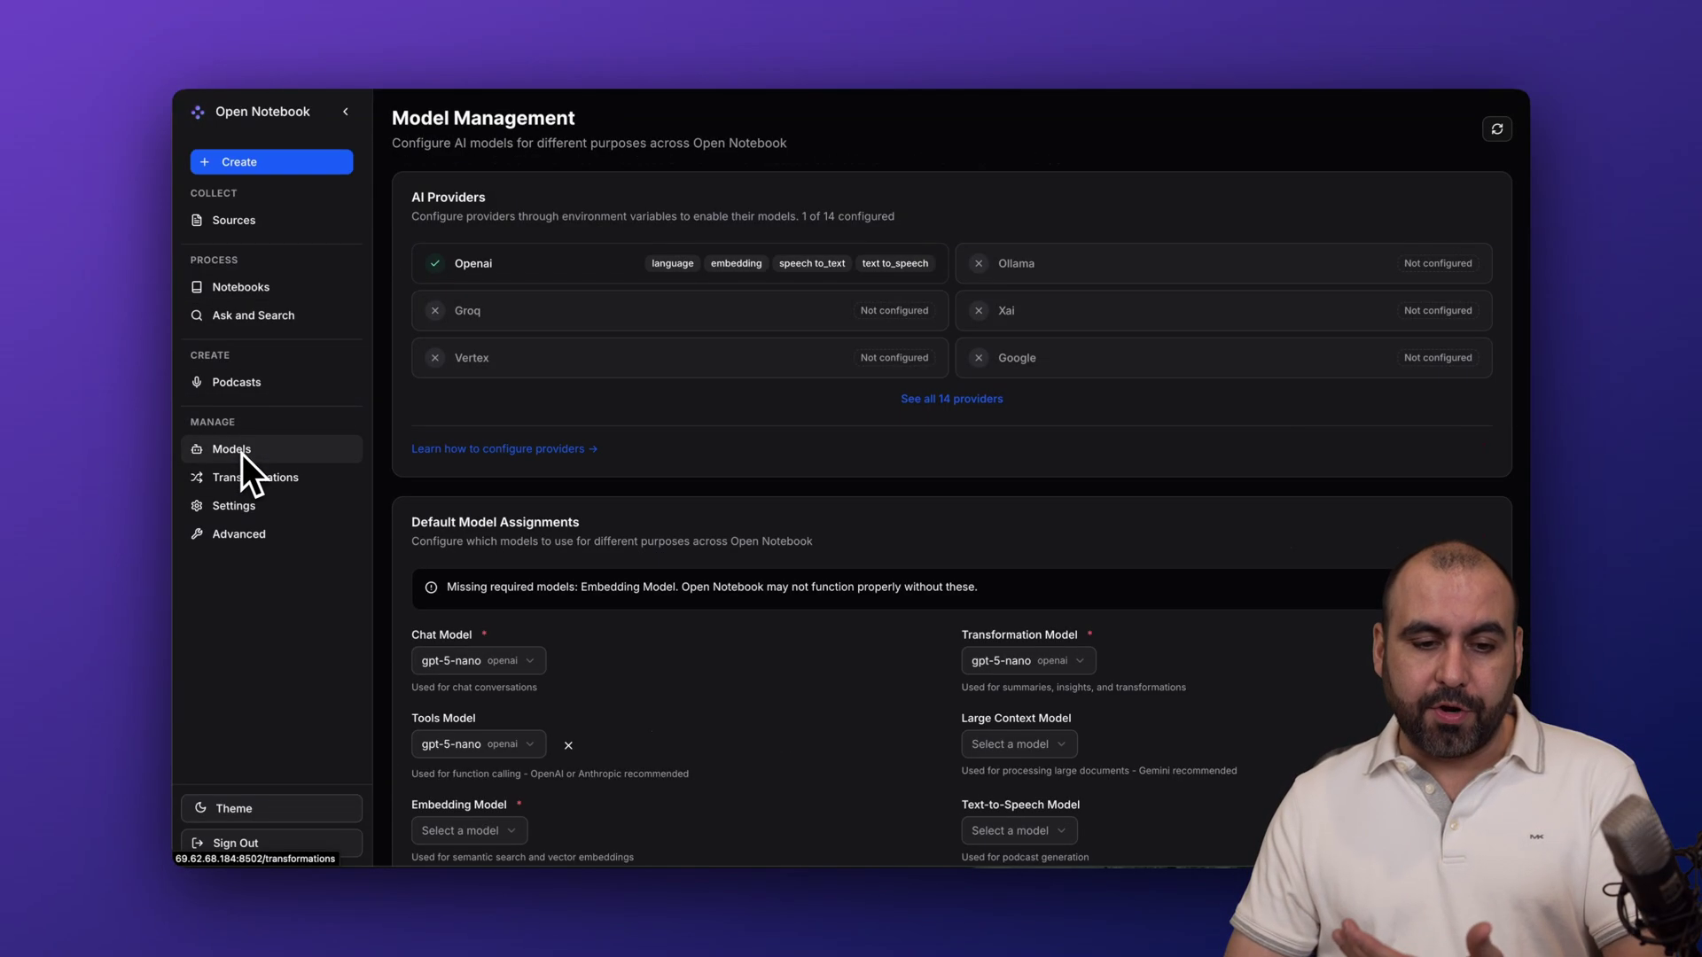
pyautogui.scroll(-3, 811, 528)
pyautogui.scroll(-3, 810, 526)
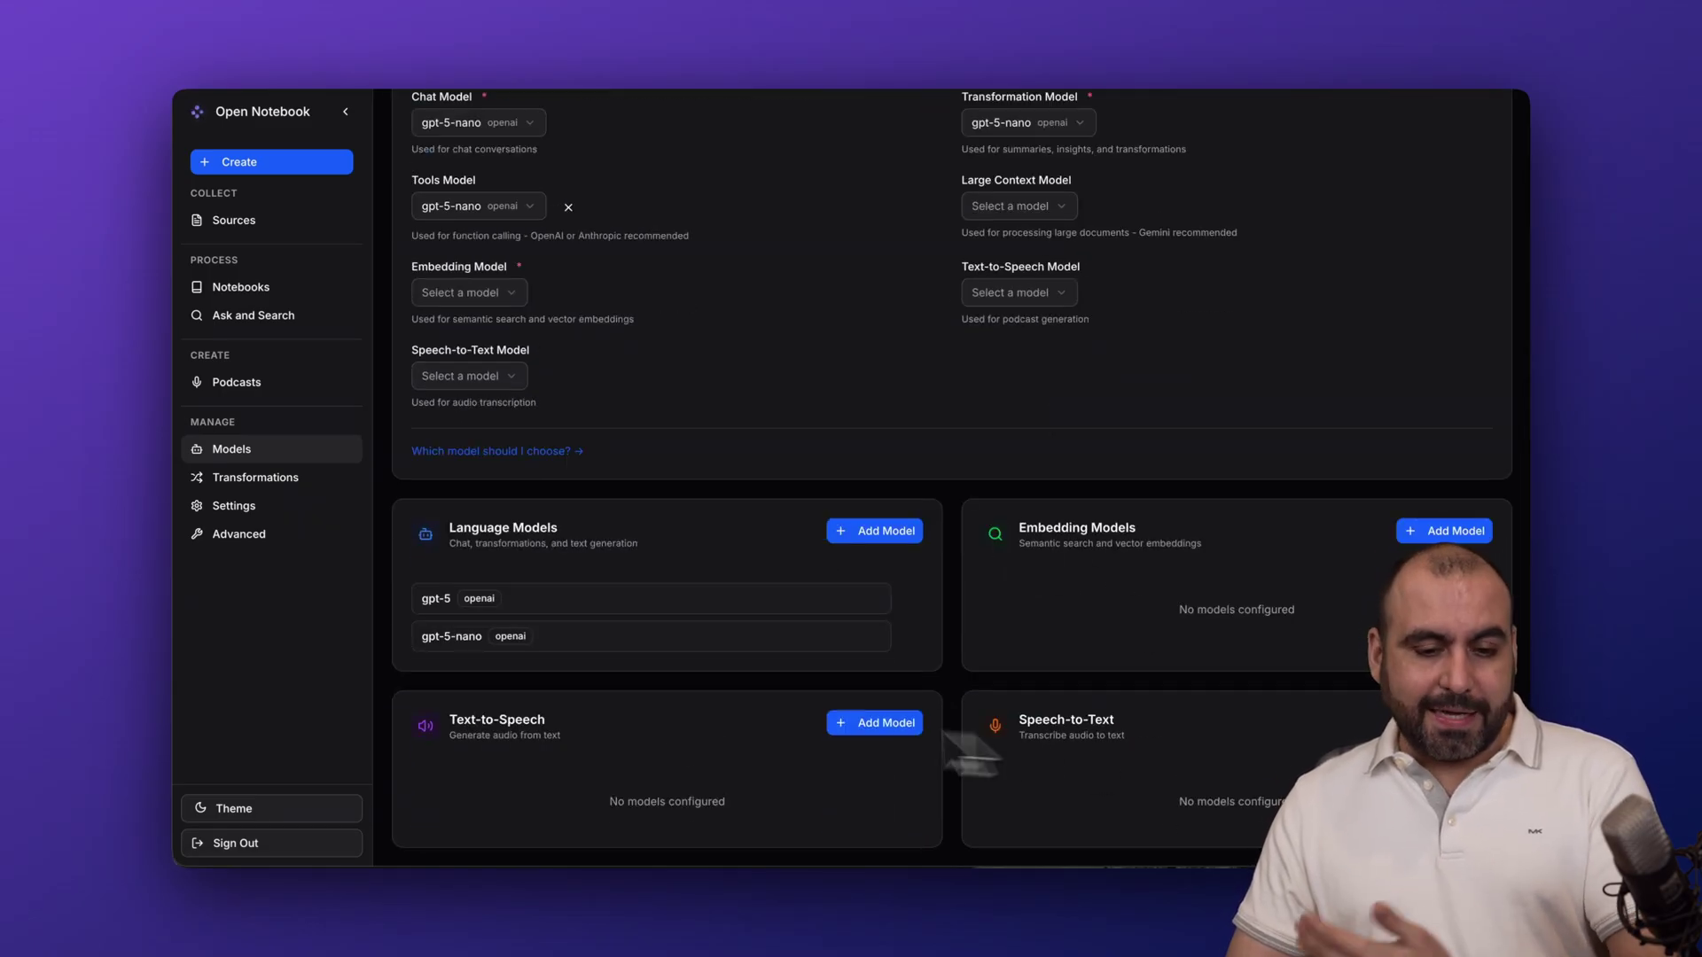
pyautogui.scroll(6, 545, 726)
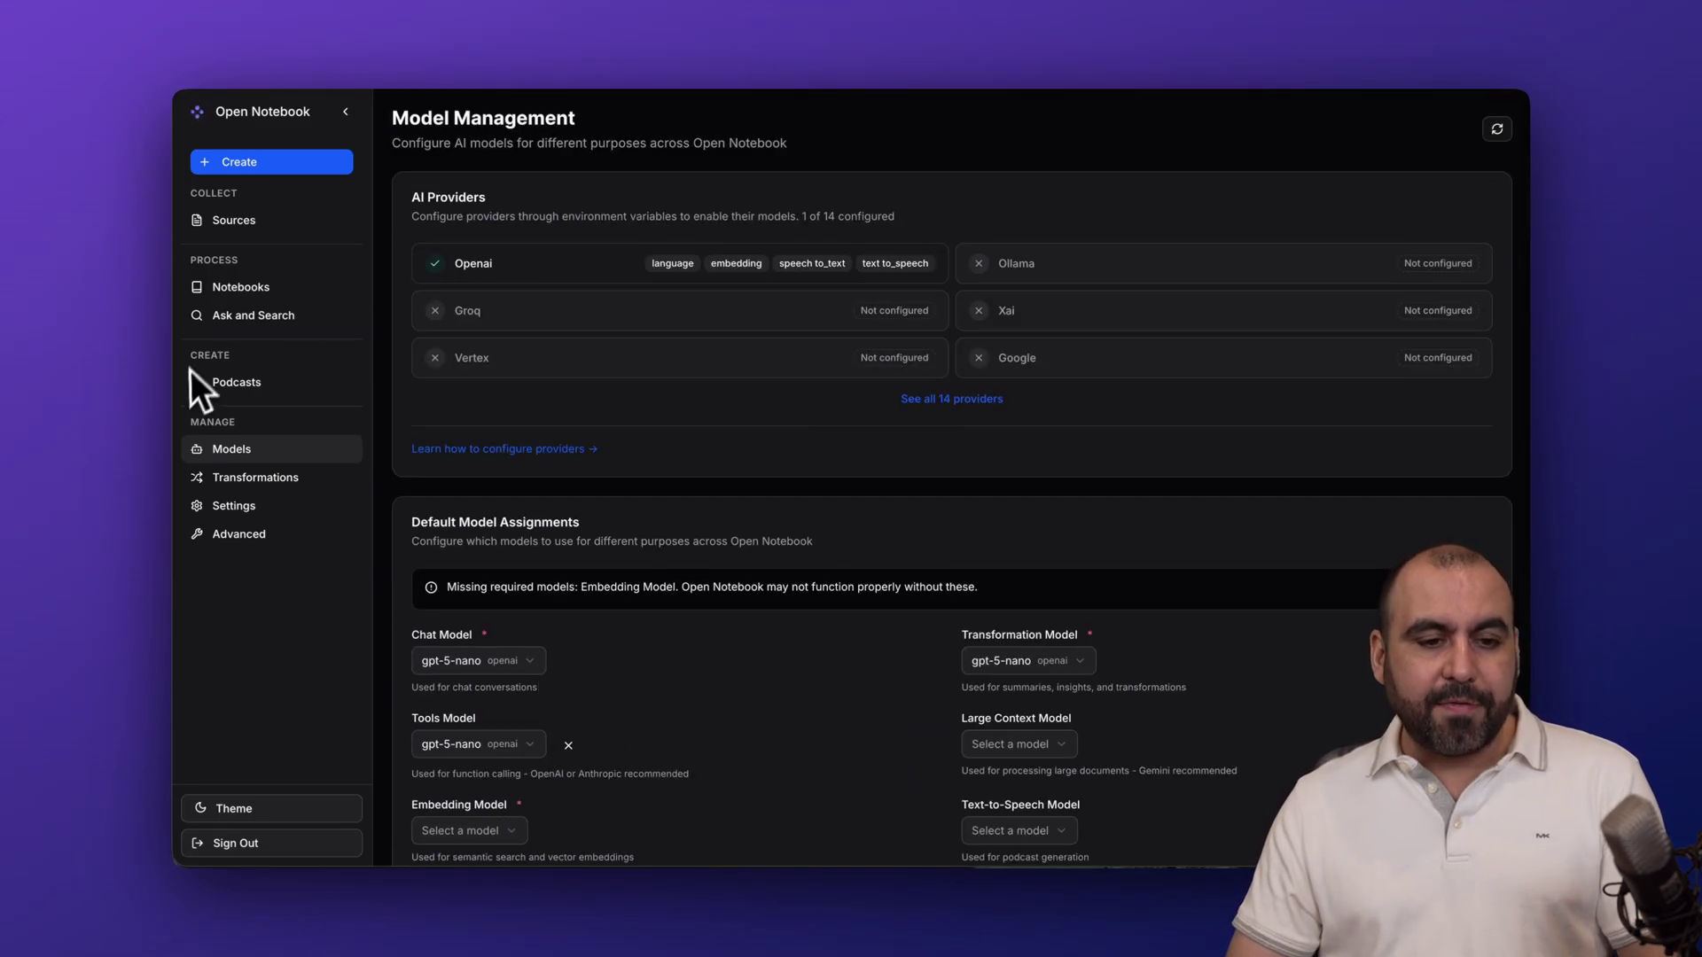
pyautogui.click(243, 385)
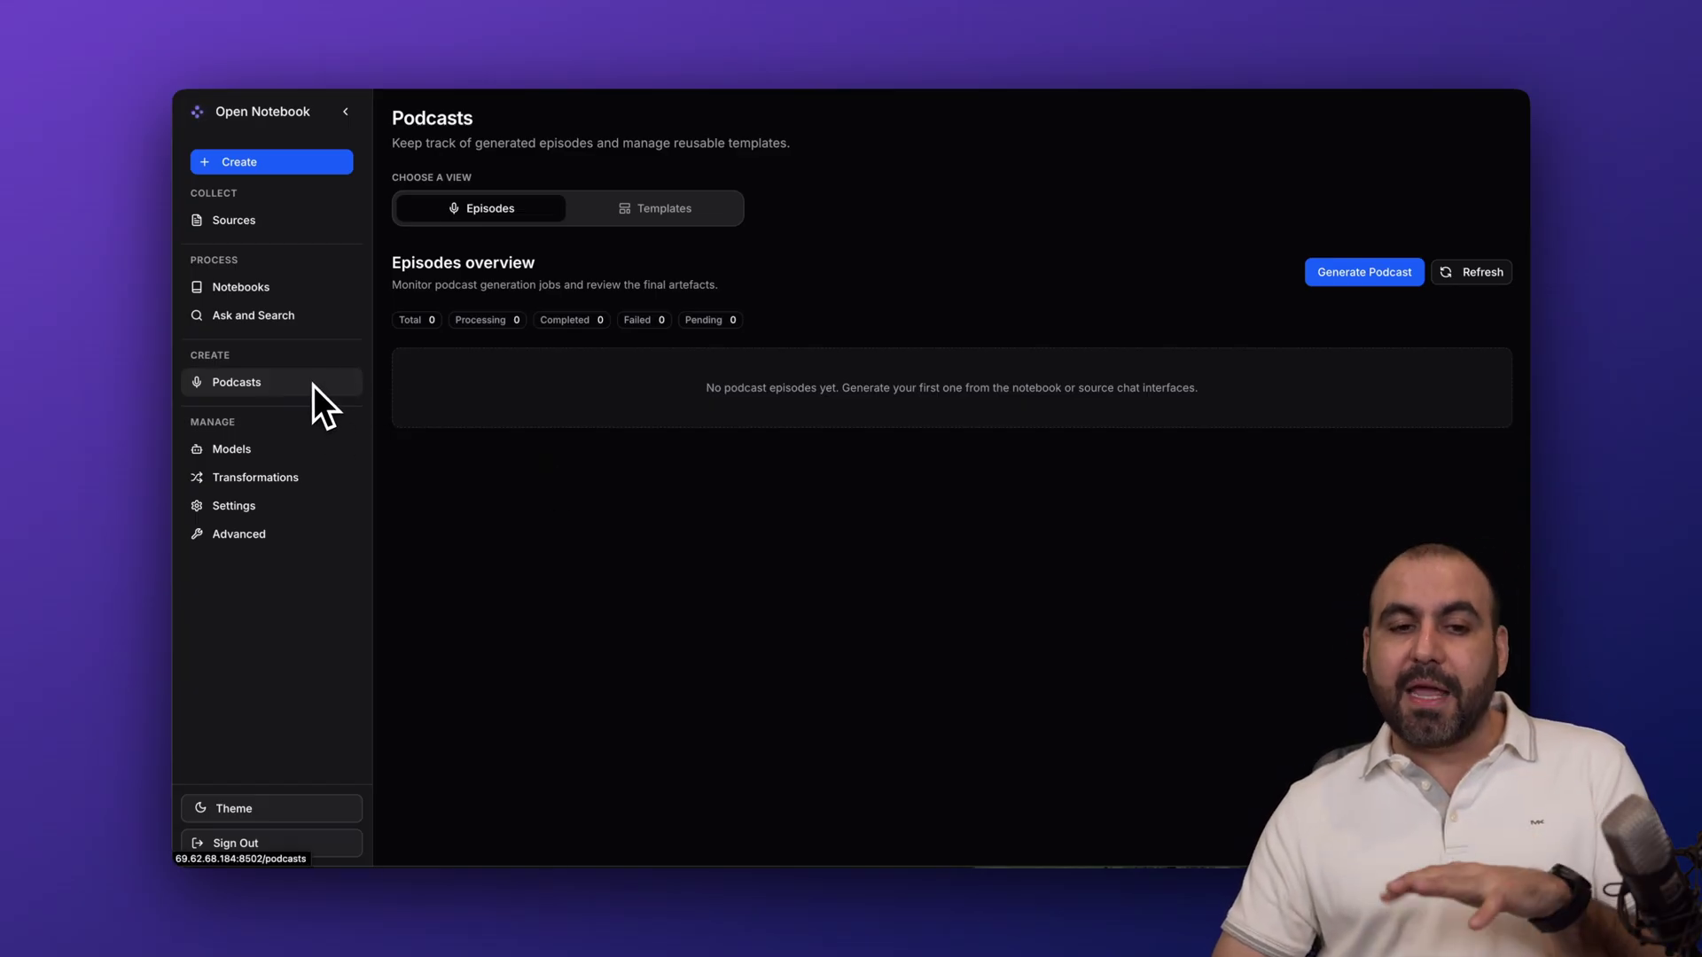
# Step: Browse the podcast speaker and episode profiles under Templates, then return to the notebooks list
pyautogui.click(606, 213)
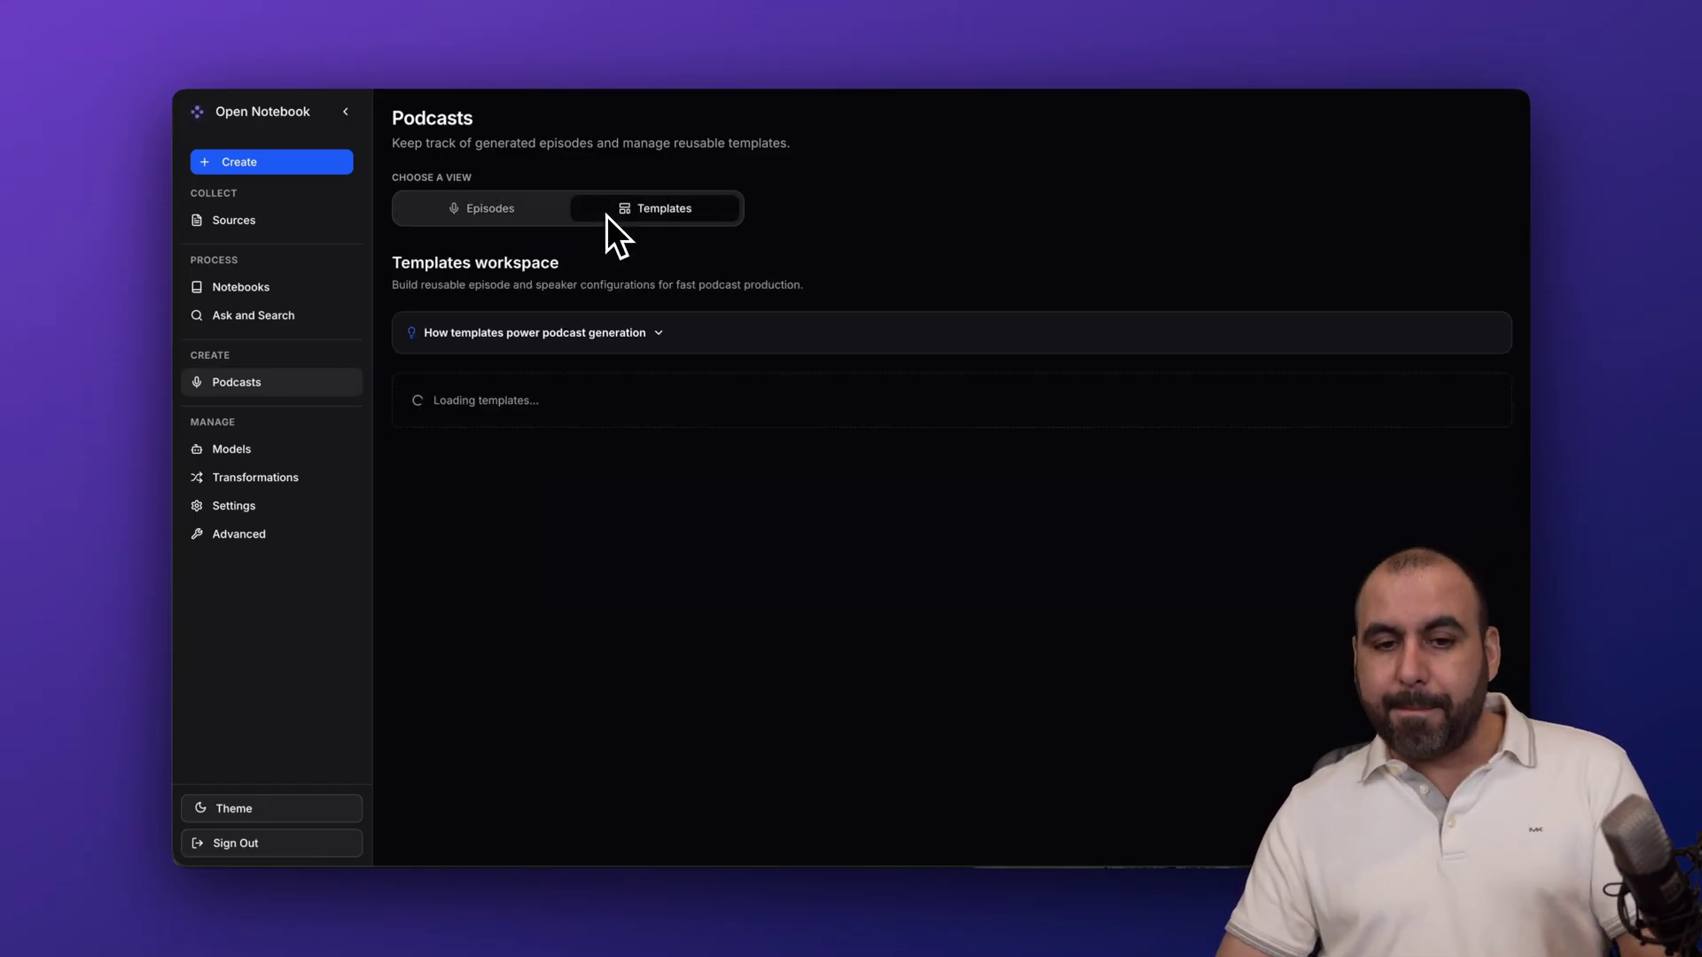
pyautogui.scroll(-7, 646, 540)
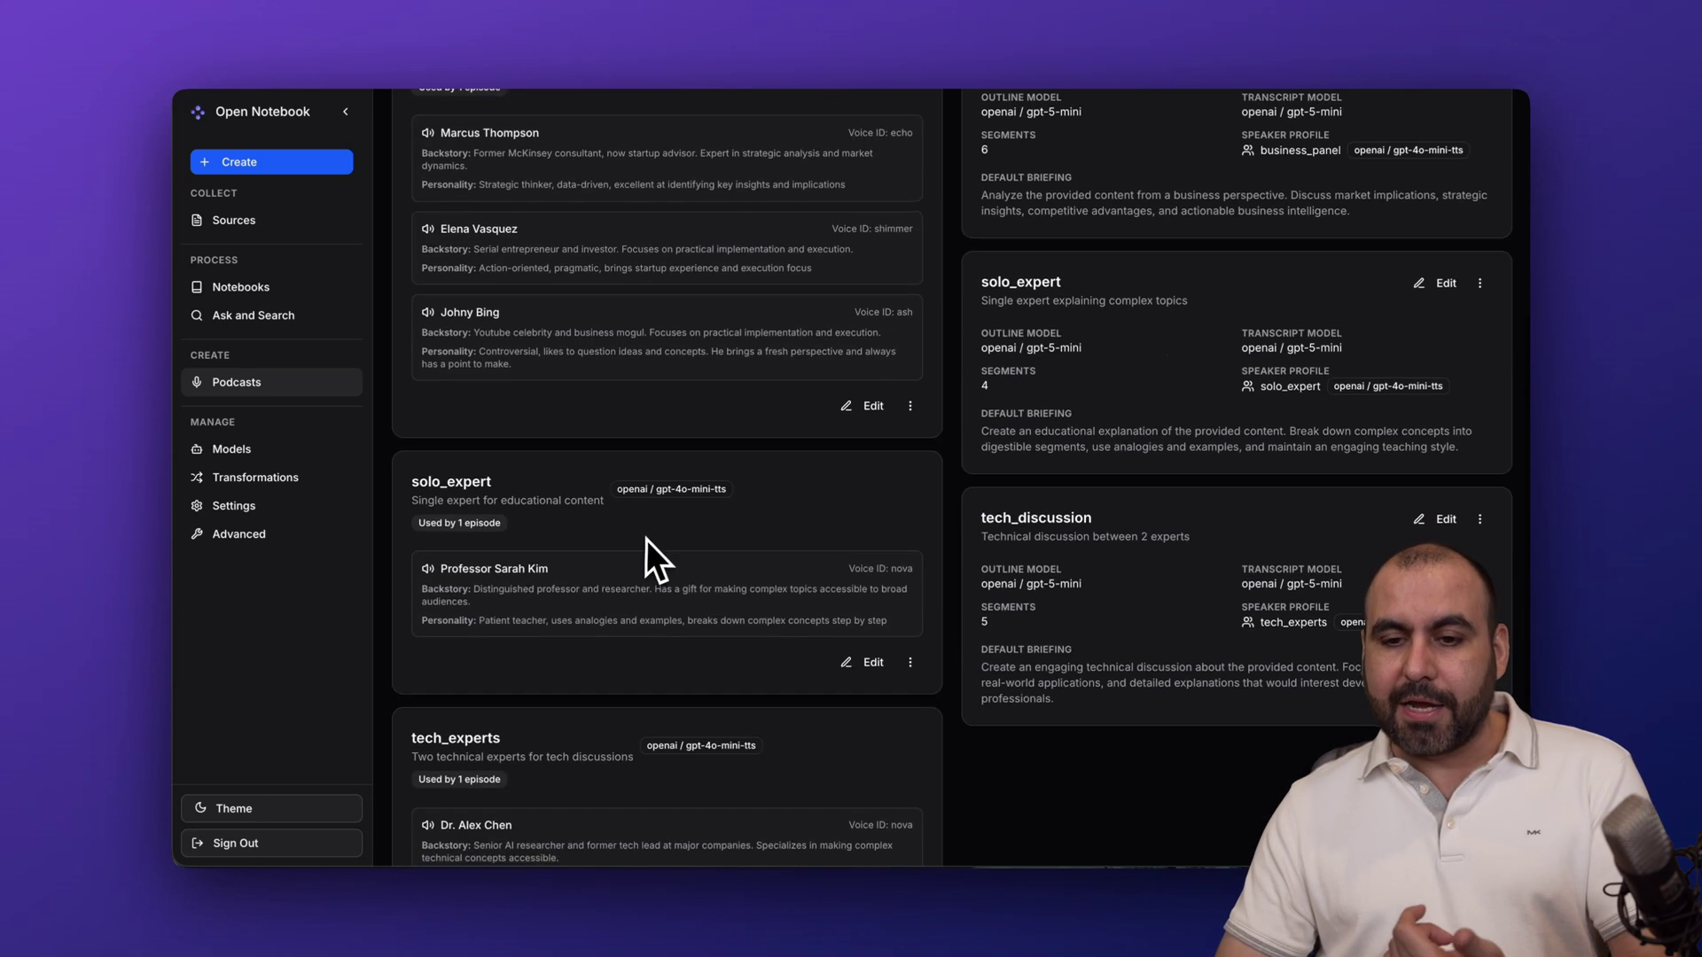
pyautogui.scroll(7, 647, 537)
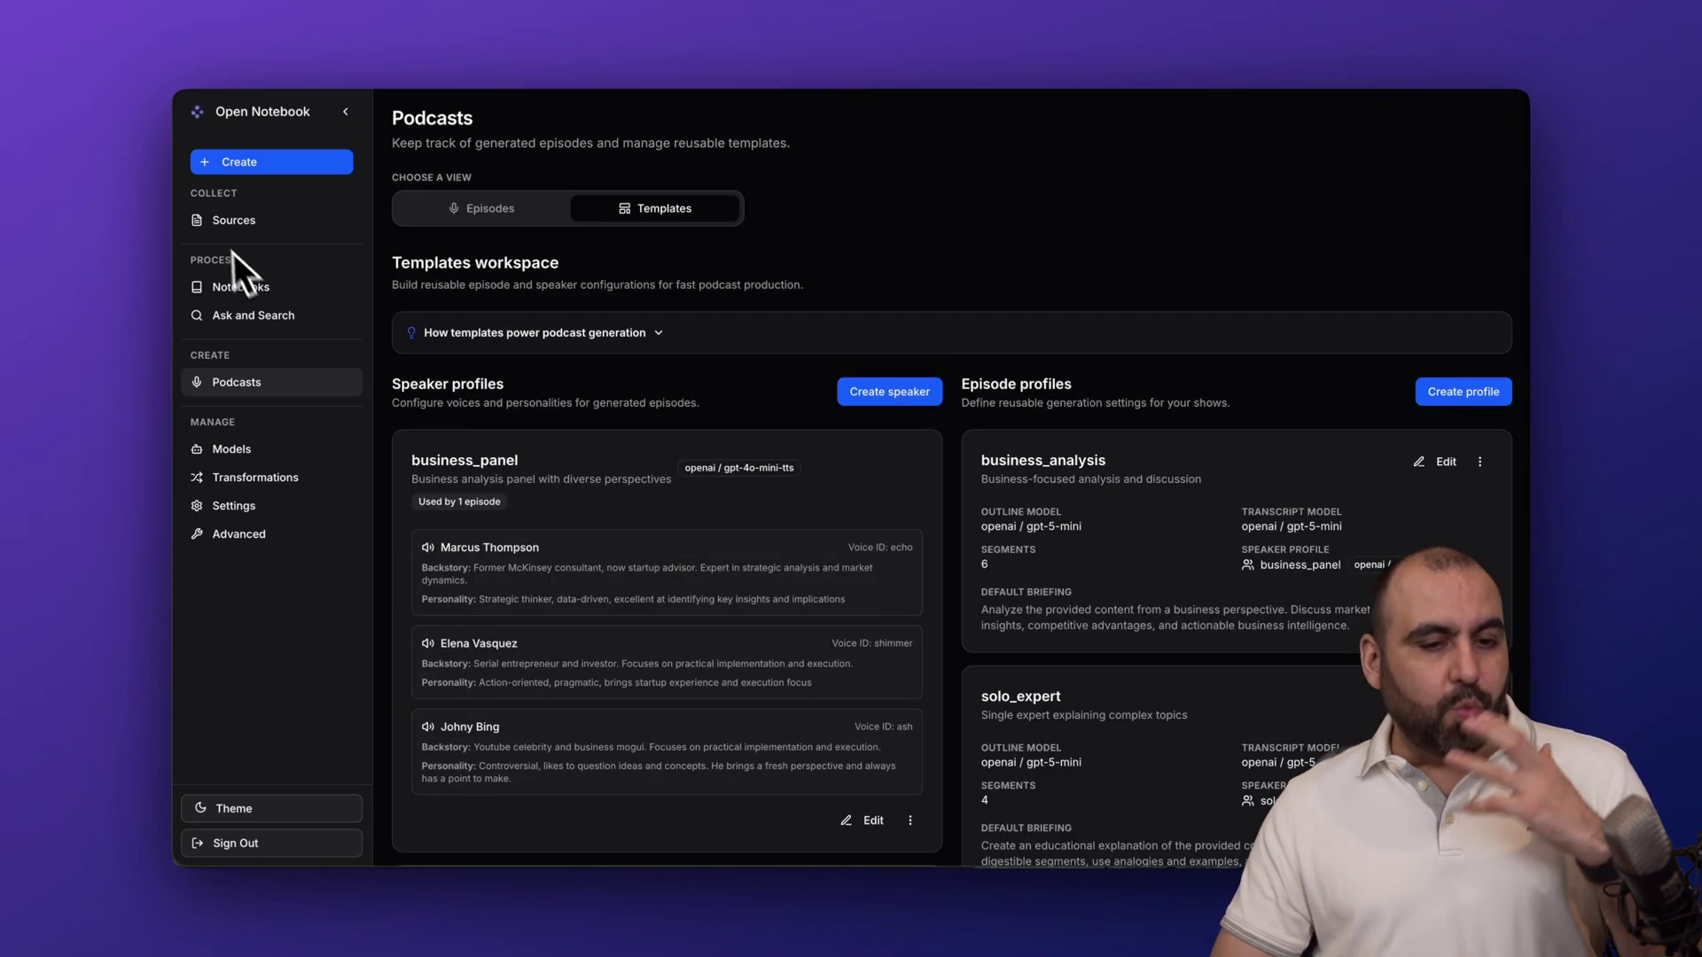
pyautogui.click(253, 286)
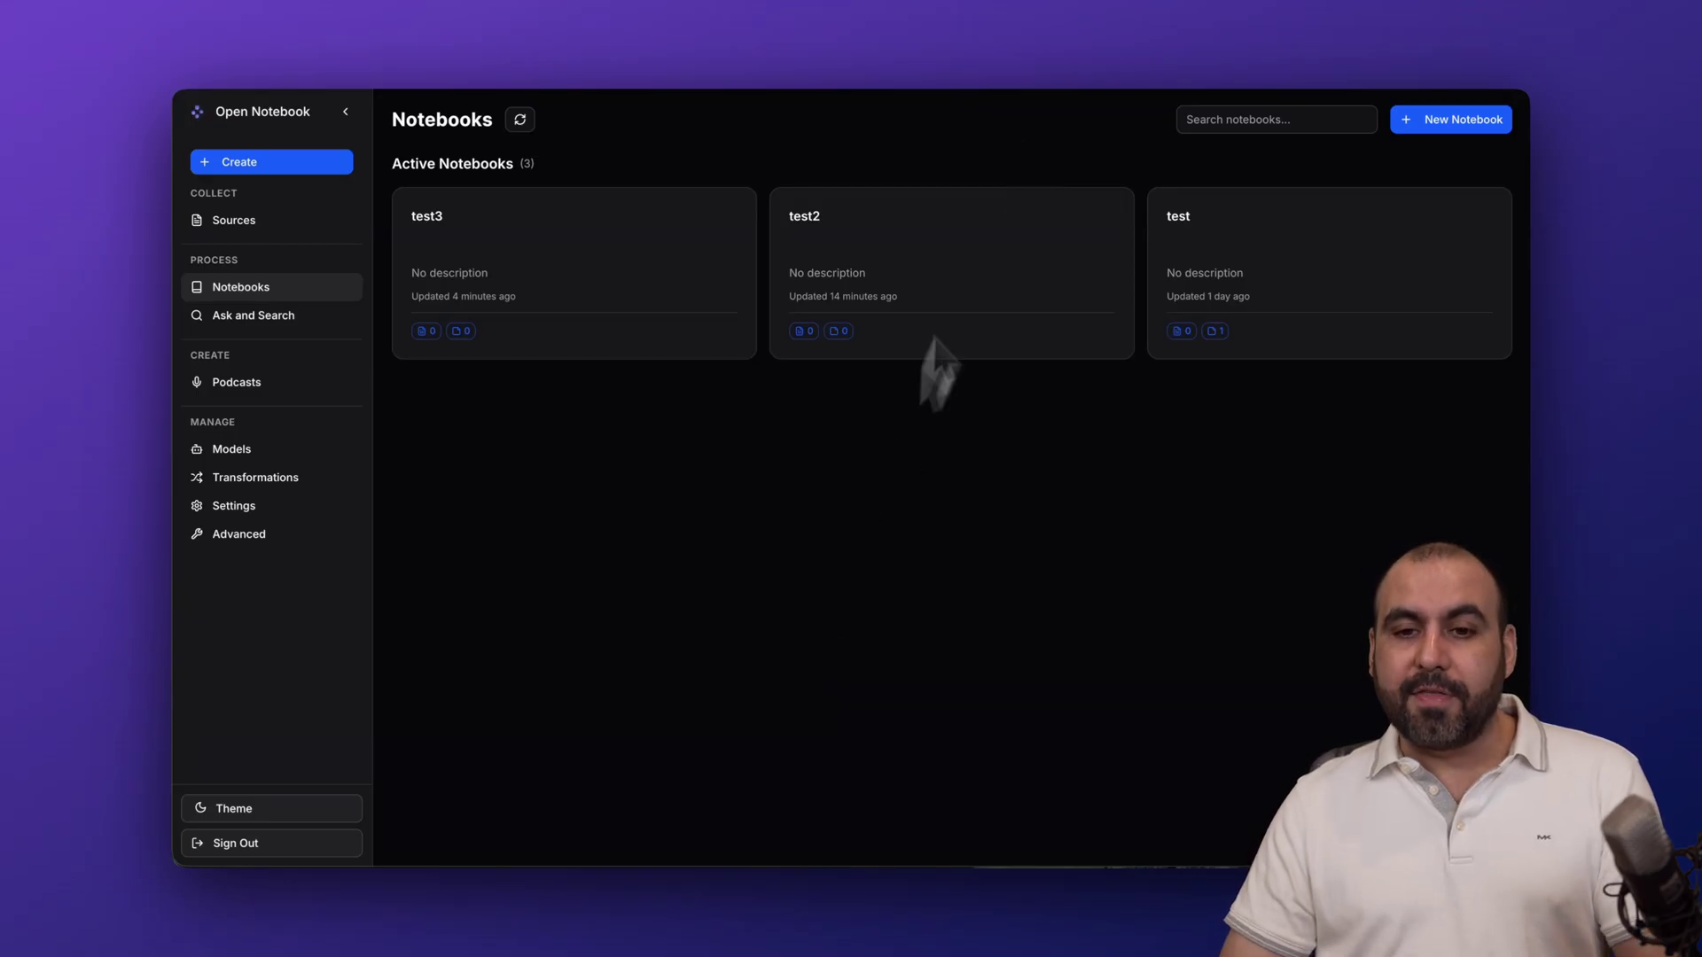
pyautogui.click(885, 53)
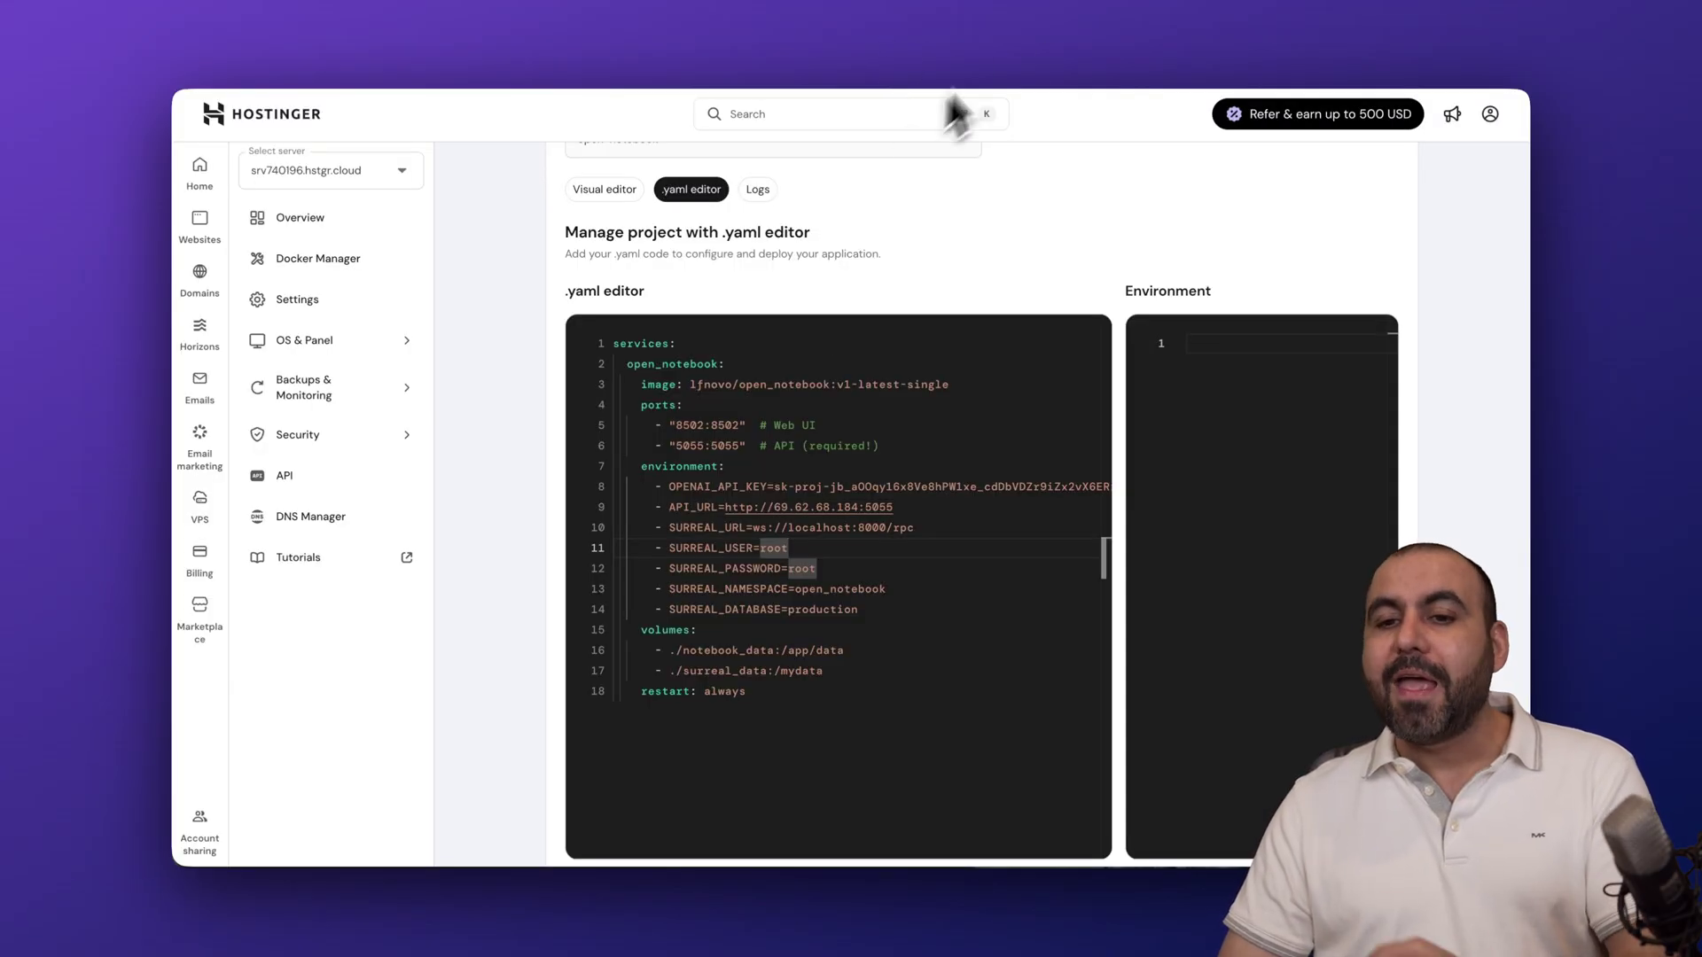
pyautogui.click(1148, 35)
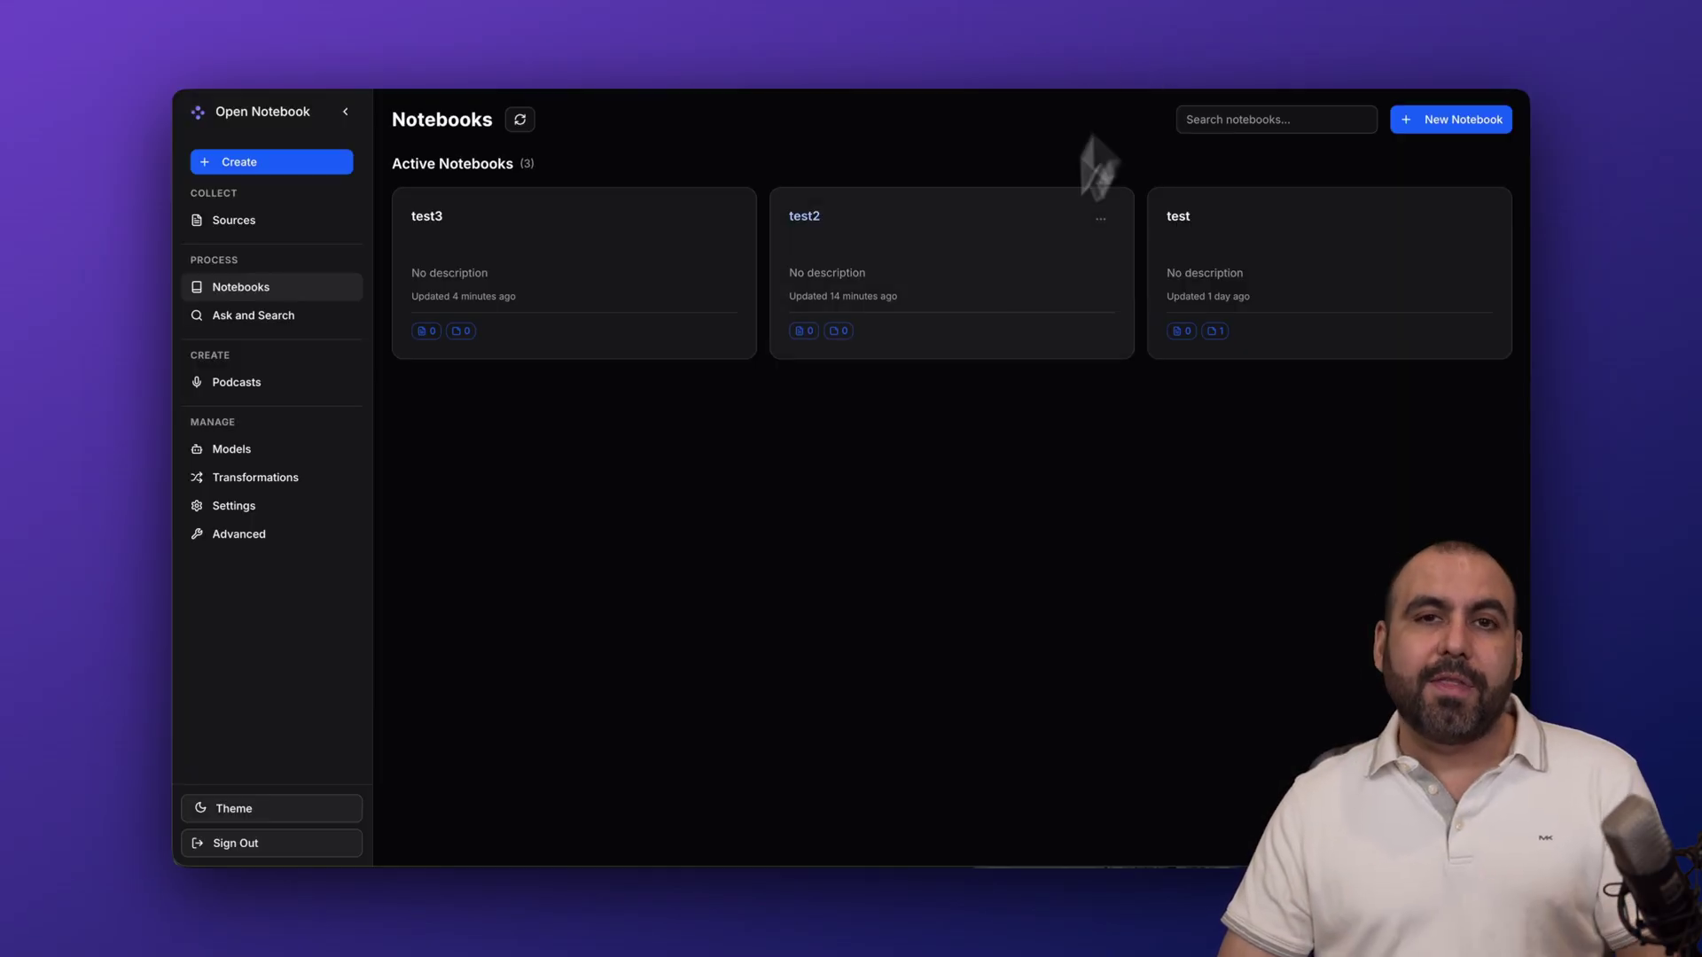